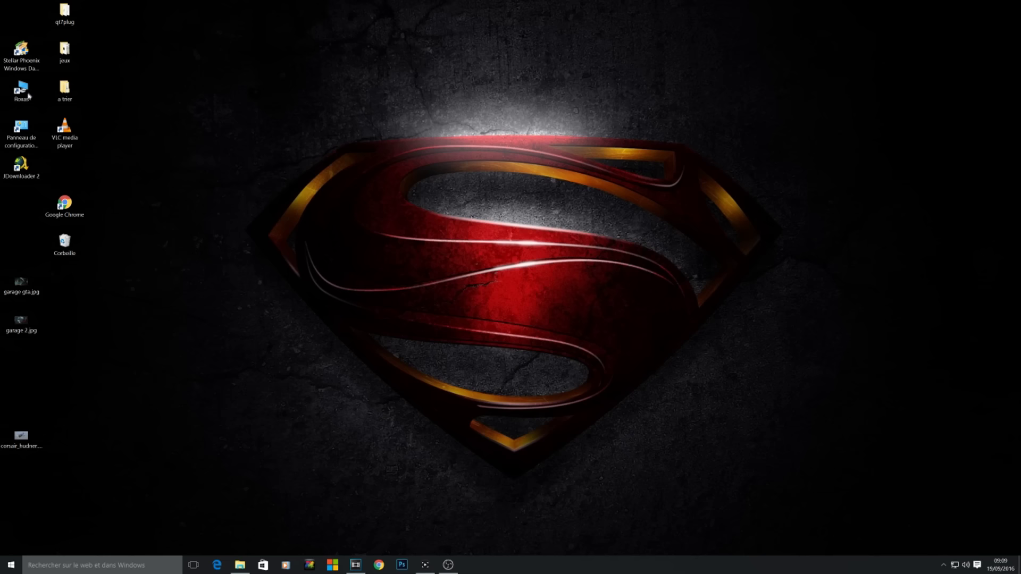
# Go to C:\Program Files\Rockstar Games, look inside the Grand Theft Auto V folder, and return to copy that folder.
pyautogui.press('super+e')
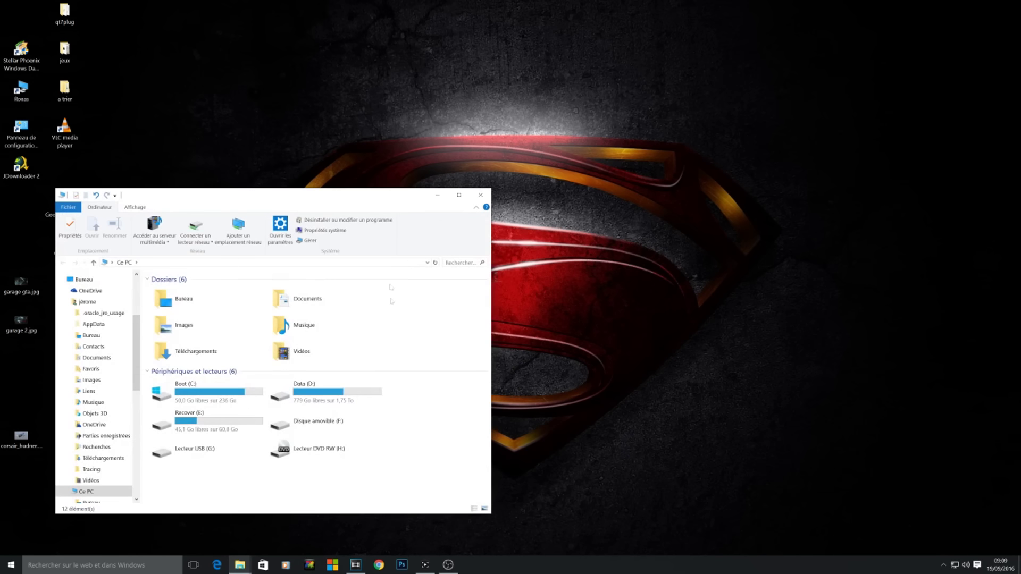
pyautogui.doubleClick(232, 403)
pyautogui.doubleClick(199, 339)
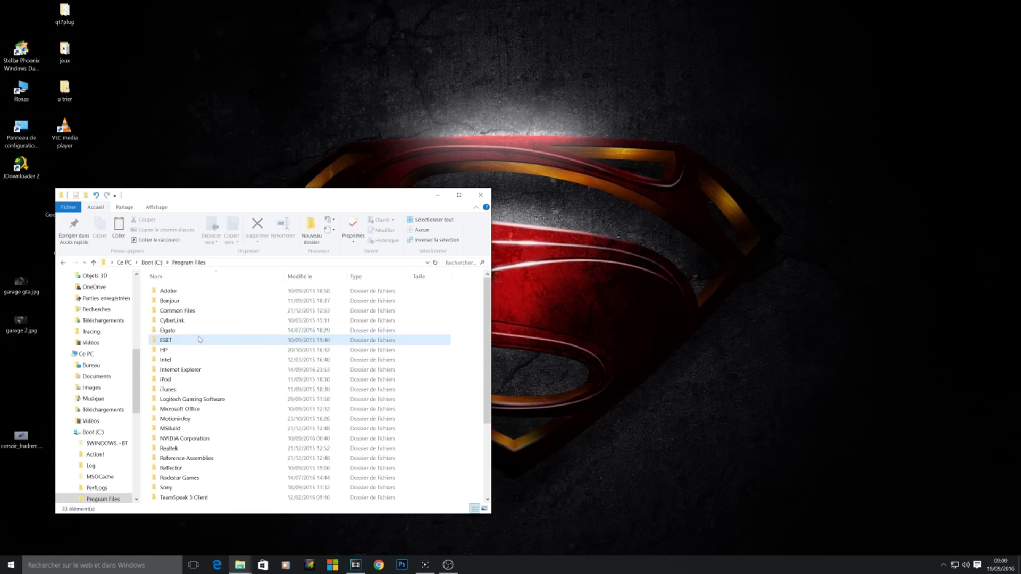
pyautogui.scroll(-3, 202, 383)
pyautogui.doubleClick(209, 390)
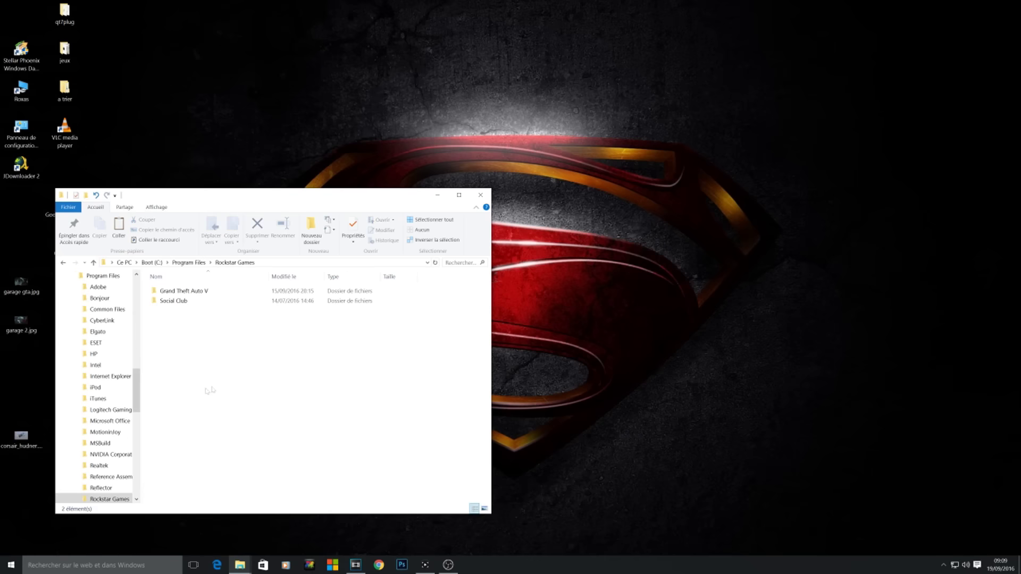
pyautogui.click(200, 294)
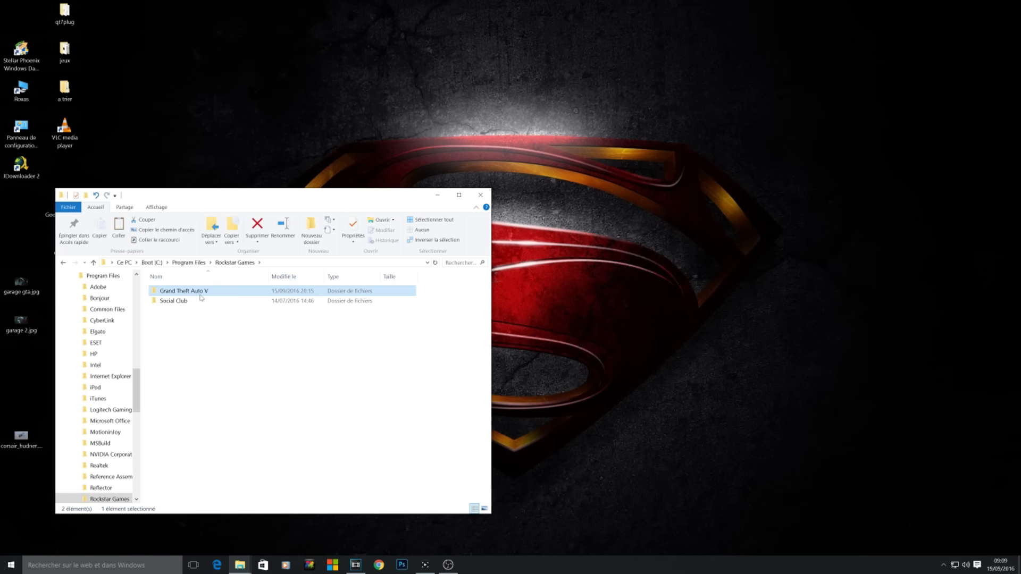
pyautogui.doubleClick(200, 294)
pyautogui.scroll(-5, 213, 370)
pyautogui.scroll(5, 213, 370)
pyautogui.hotkey('alt', 'Left')
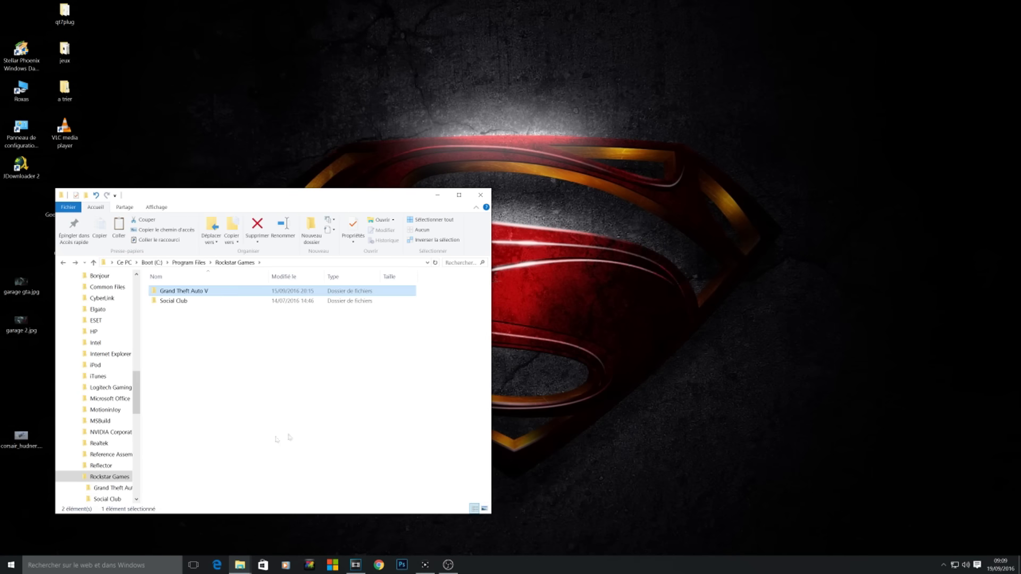
pyautogui.press('super')
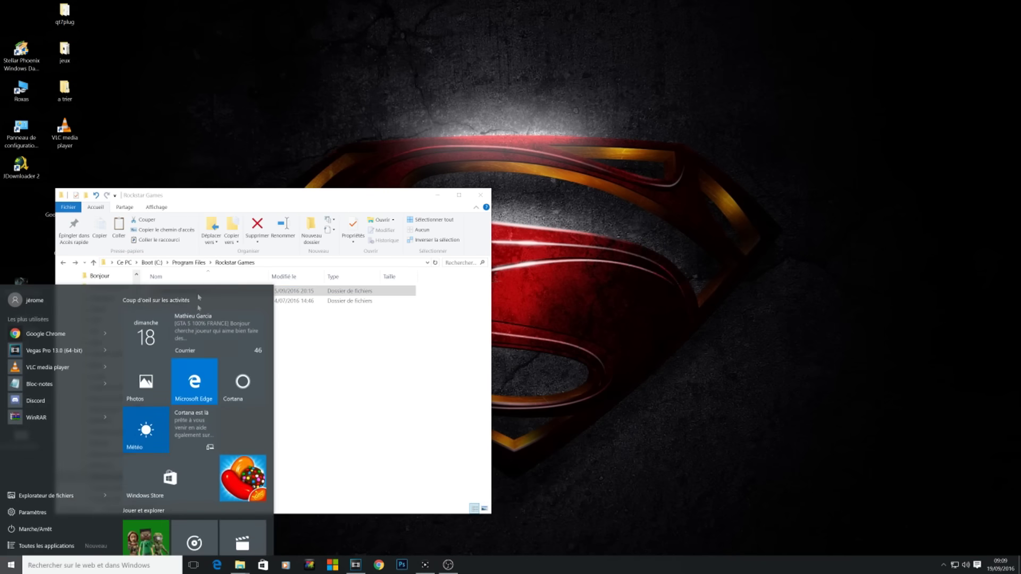
pyautogui.click(342, 330)
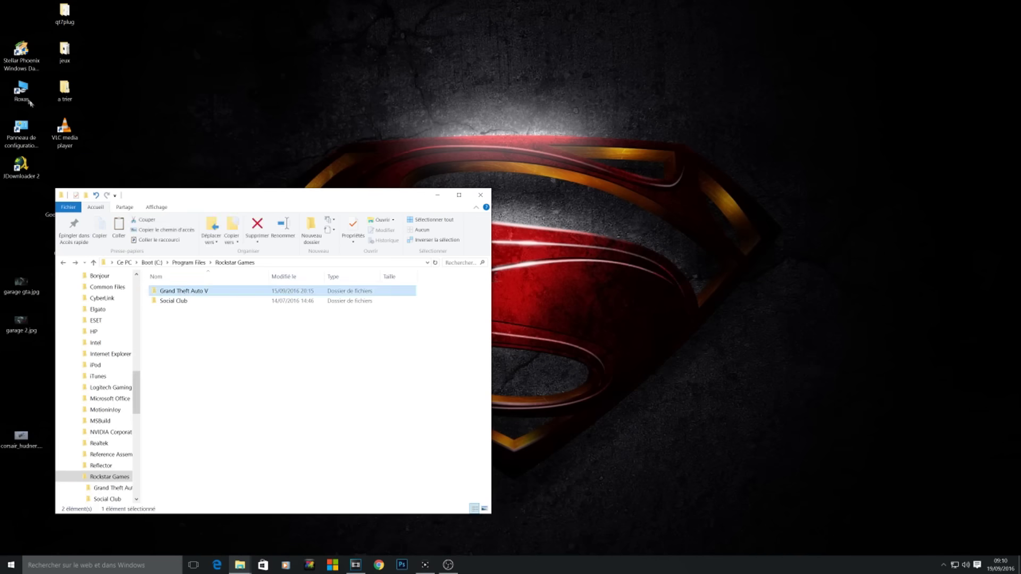
# Paste the copied Grand Theft Auto V folder into D:\jeux from a second window and rename the copy Grand Theft Auto V Redux.
pyautogui.press('super+e')
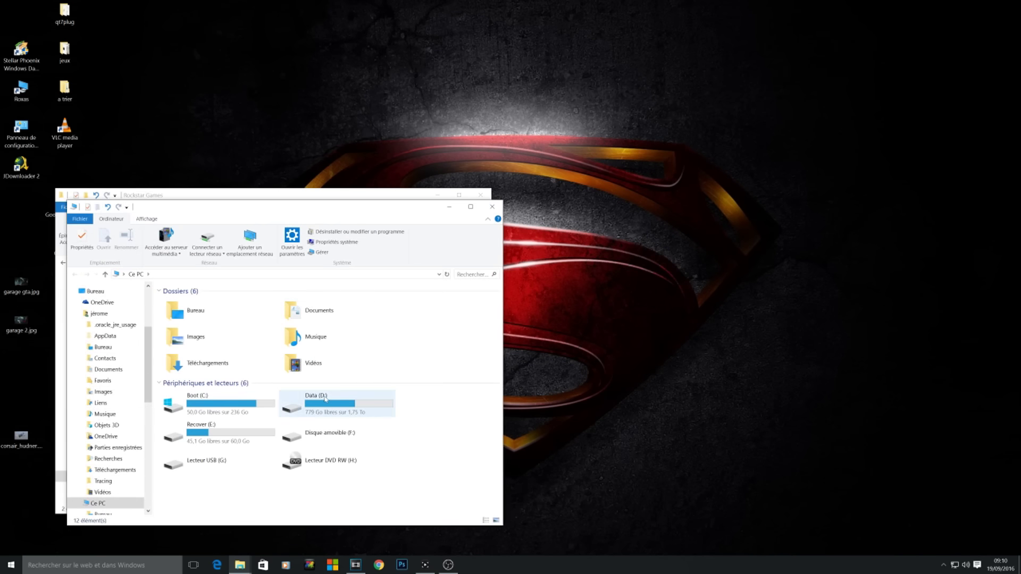
pyautogui.doubleClick(325, 399)
pyautogui.doubleClick(194, 336)
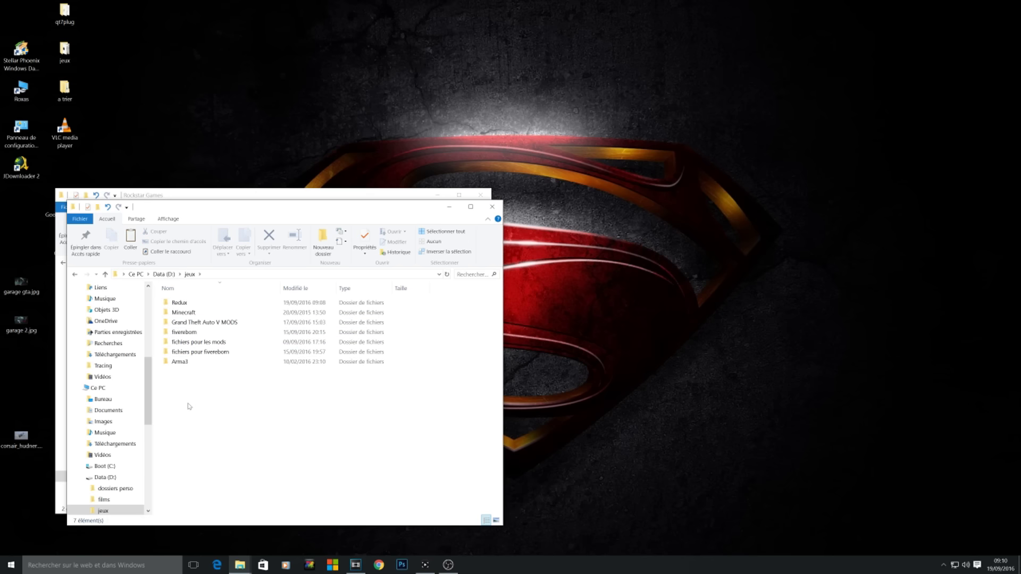
pyautogui.hotkey('ctrl', 'v')
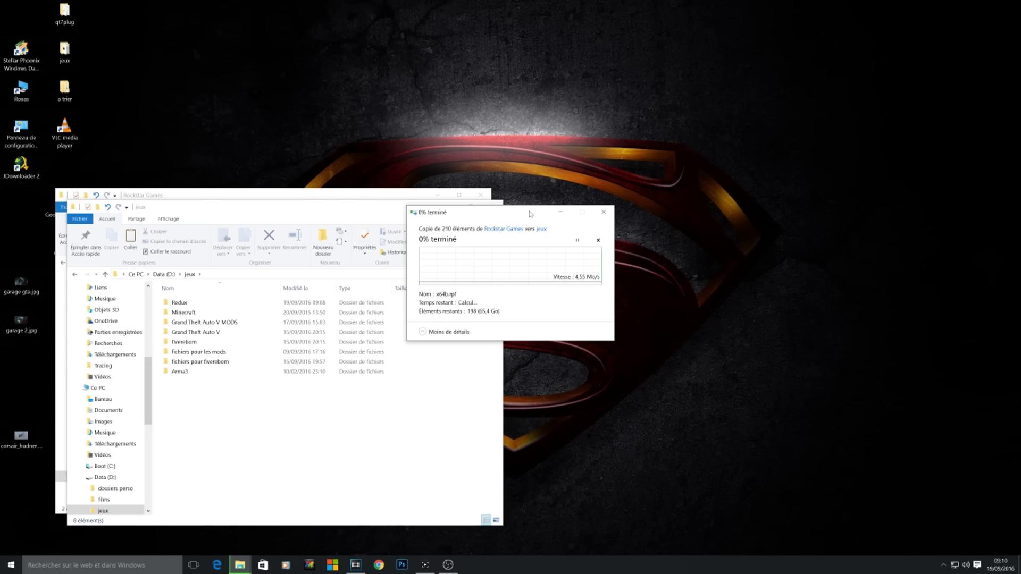
pyautogui.moveTo(530, 214); pyautogui.dragTo(270, 47)
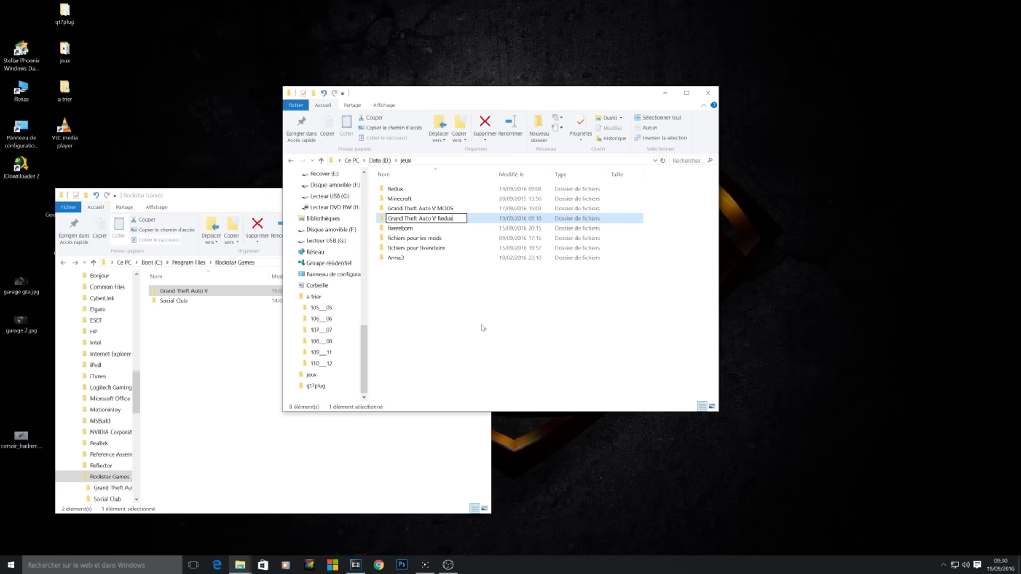
pyautogui.press('Return')
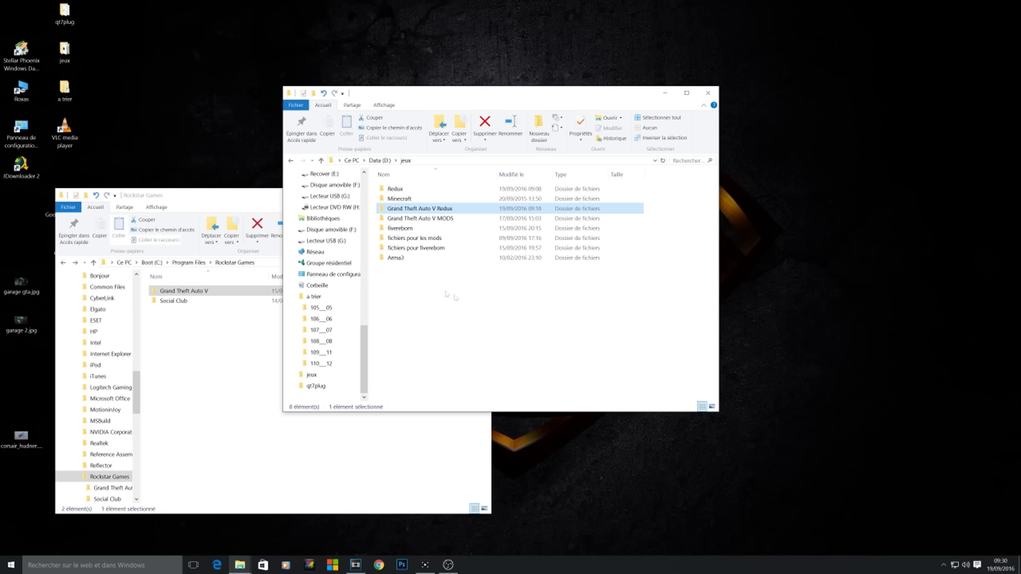
# Create a new folder named mods inside the Grand Theft Auto V Redux folder and maximize the window.
pyautogui.doubleClick(429, 210)
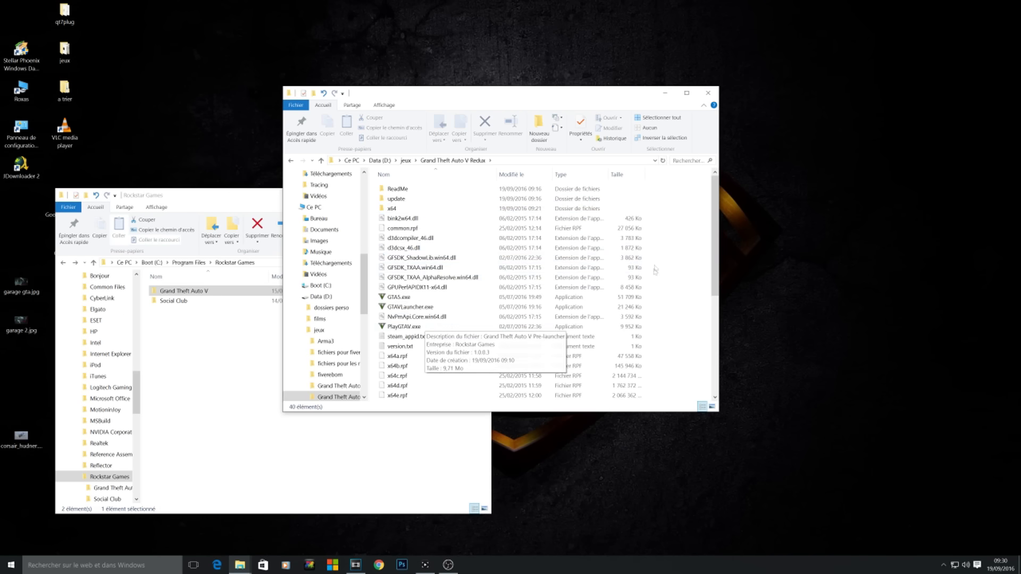
pyautogui.rightClick(663, 254)
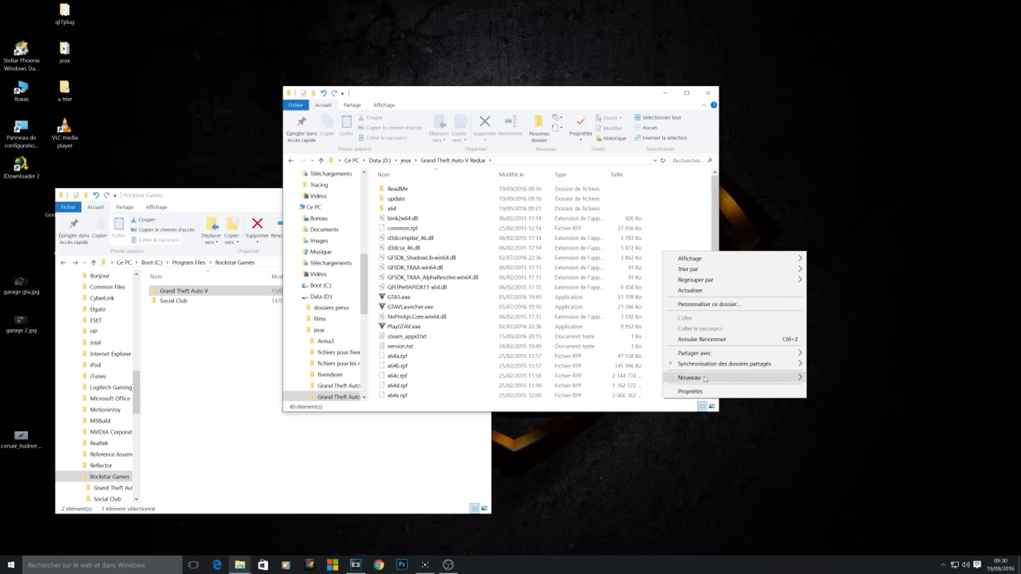
pyautogui.moveTo(705, 378)
pyautogui.click(830, 379)
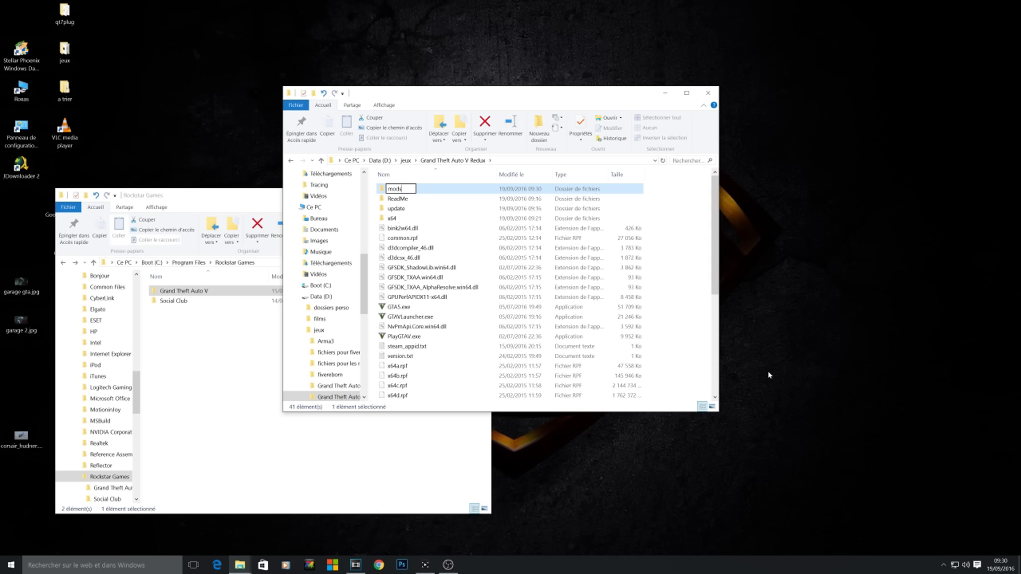
pyautogui.click(686, 93)
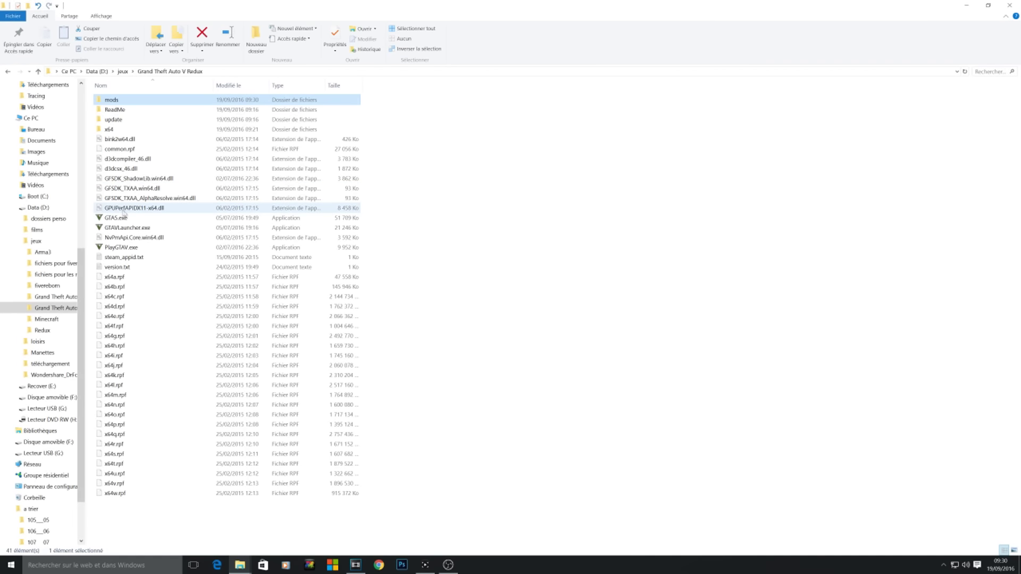
# Copy the update and x64 folders, common.rpf, and x64a.rpf through x64w.rpf into the mods folder, then check its contents.
pyautogui.click(116, 277)
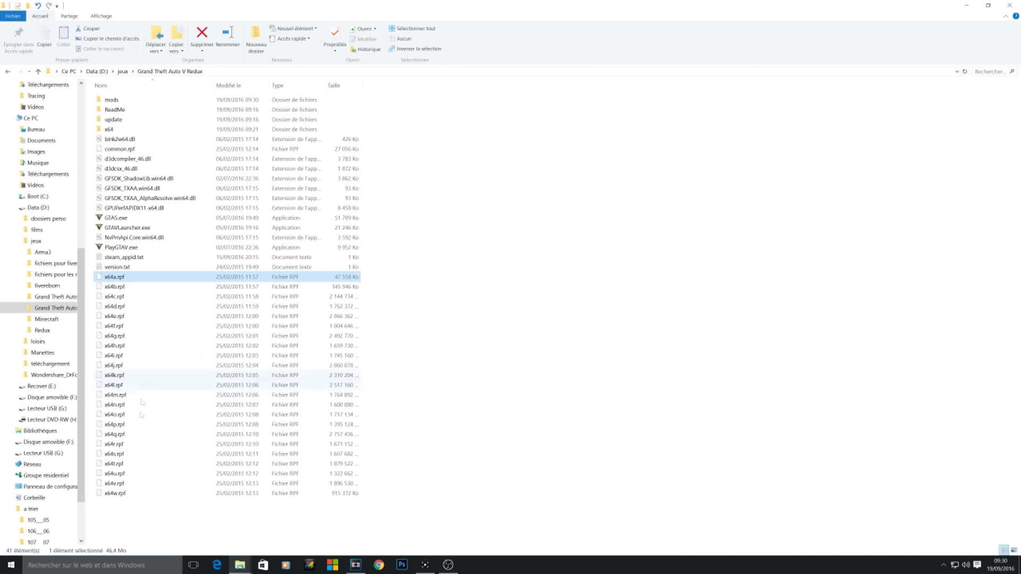
pyautogui.keyDown('shift'); pyautogui.click(118, 494); pyautogui.keyUp('shift')
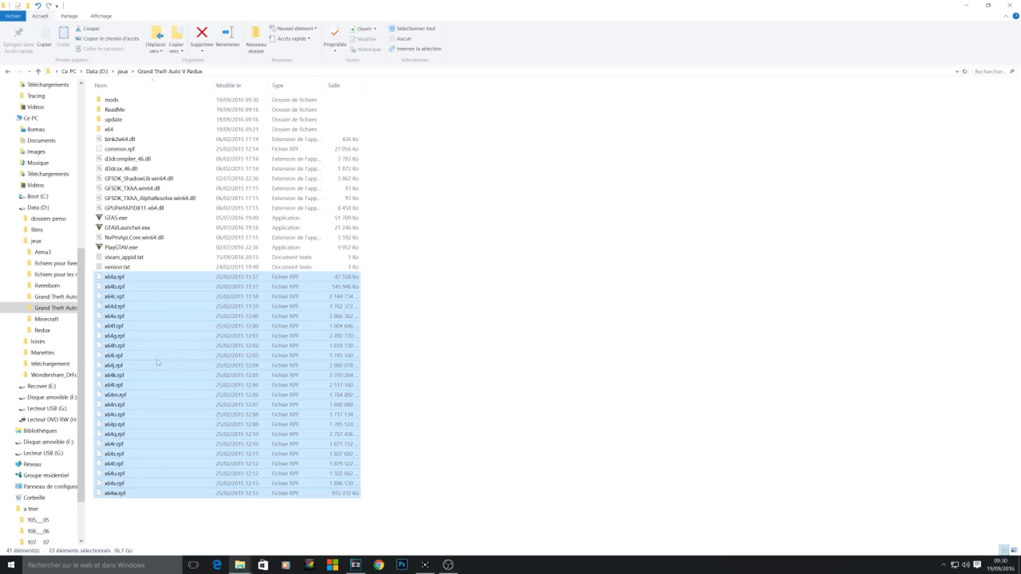
pyautogui.moveTo(158, 363); pyautogui.dragTo(139, 168)
pyautogui.keyDown('ctrl'); pyautogui.click(121, 149); pyautogui.keyUp('ctrl')
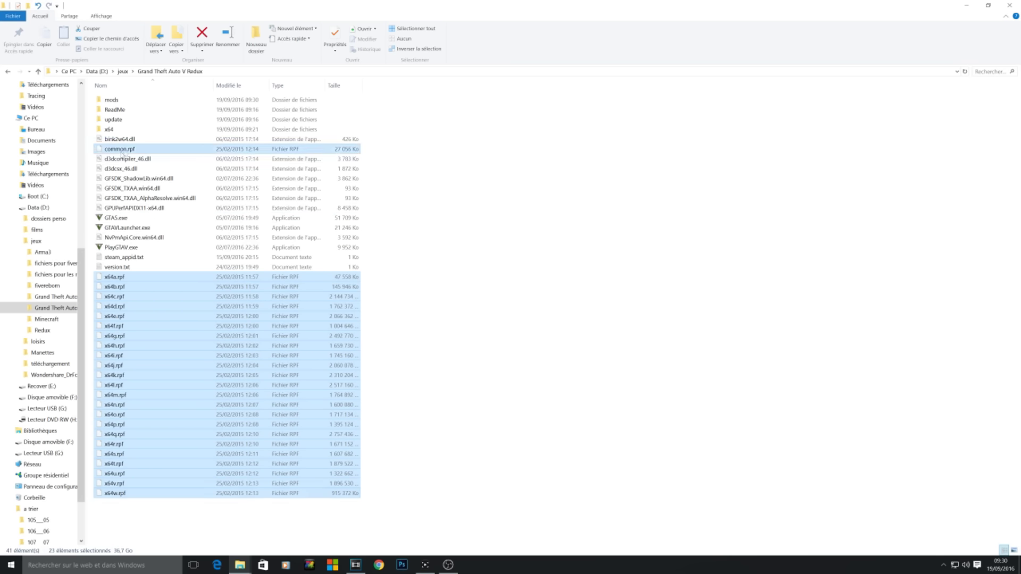
pyautogui.keyDown('ctrl'); pyautogui.click(125, 121); pyautogui.keyUp('ctrl')
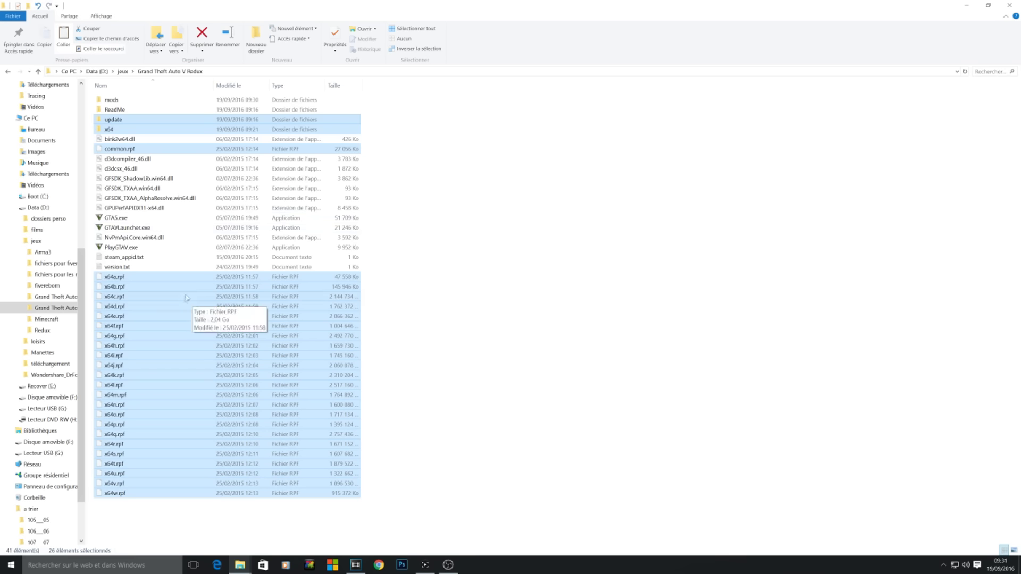
pyautogui.doubleClick(117, 103)
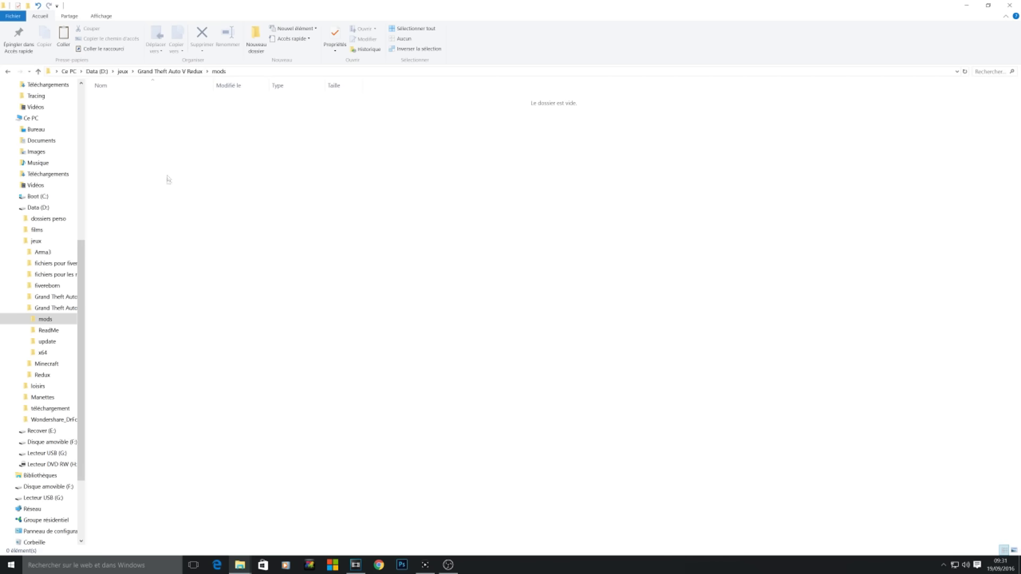
pyautogui.hotkey('ctrl', 'v')
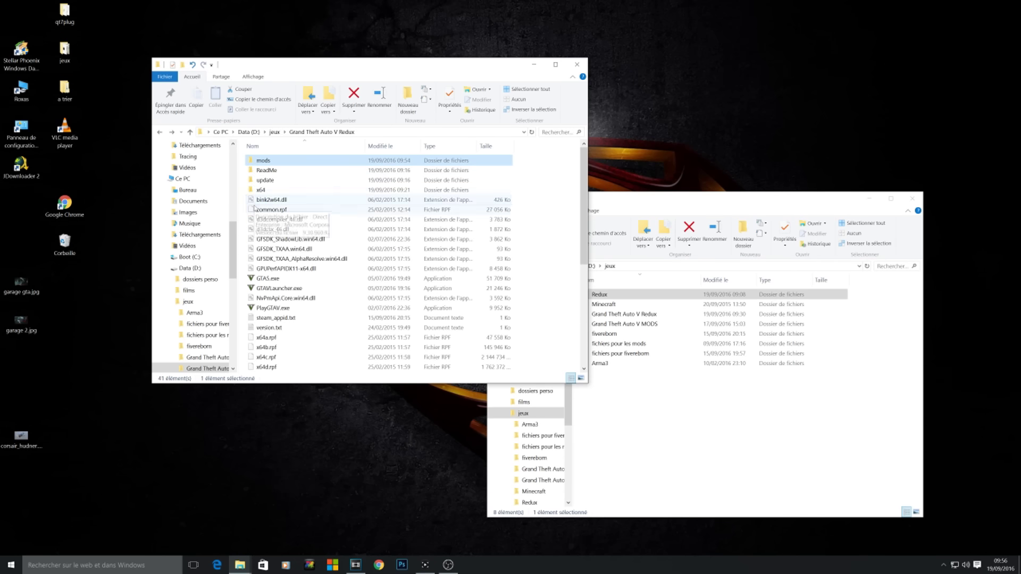
pyautogui.doubleClick(260, 163)
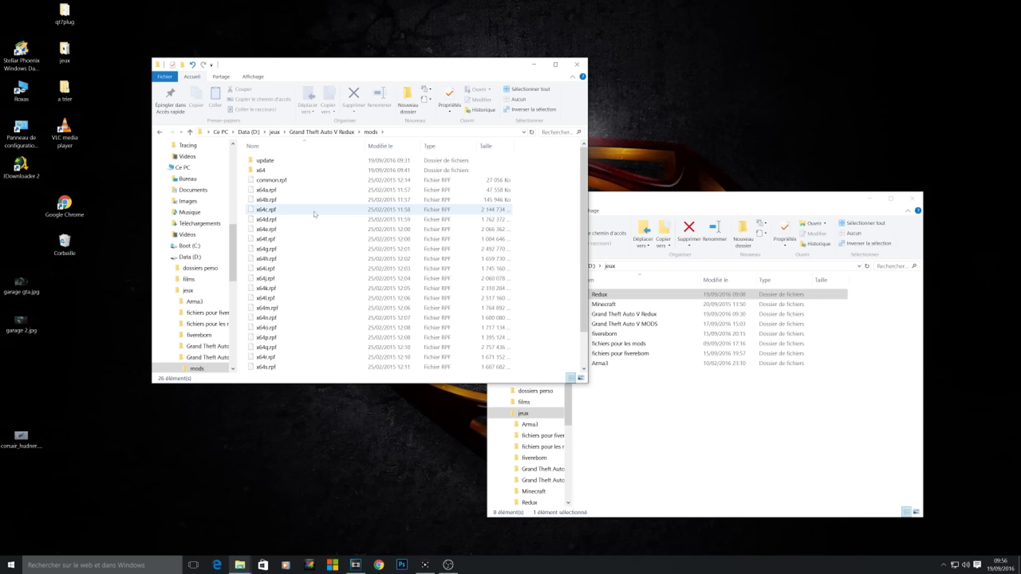
pyautogui.press('BackSpace')
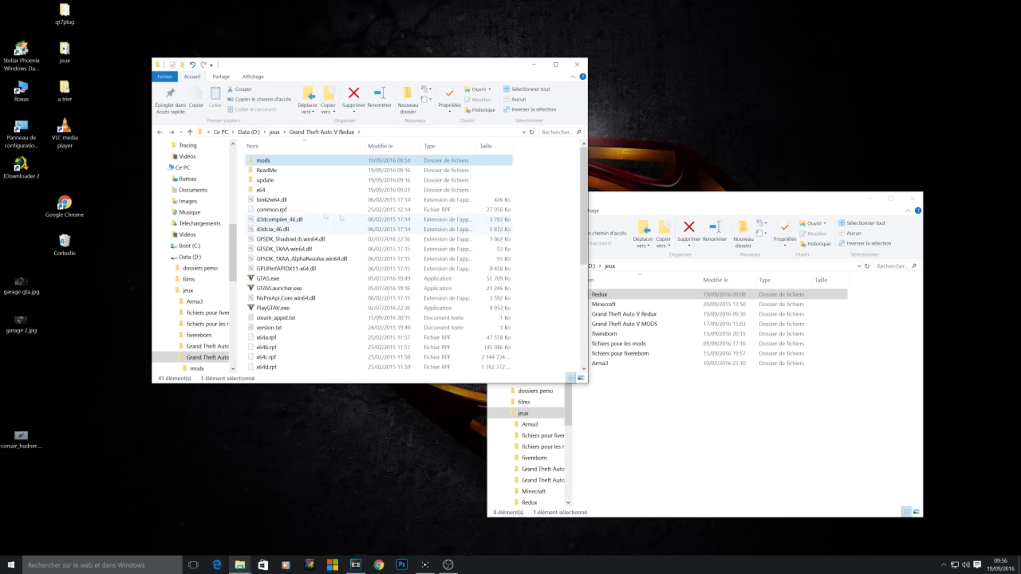
# Open D:\jeux\Redux in the second window and arrange it side by side with the enlarged Grand Theft Auto V Redux window.
pyautogui.click(588, 276)
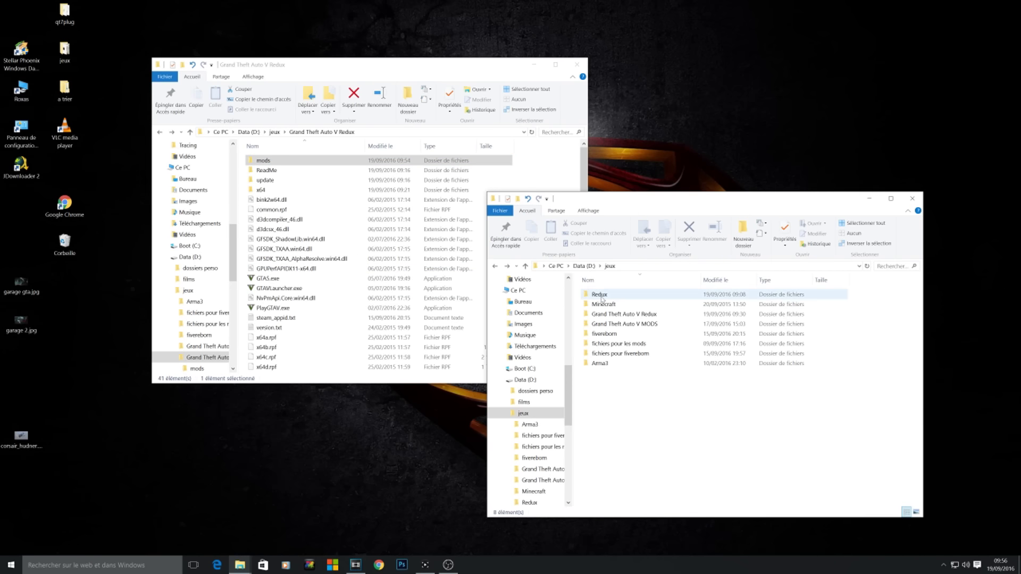
pyautogui.doubleClick(599, 294)
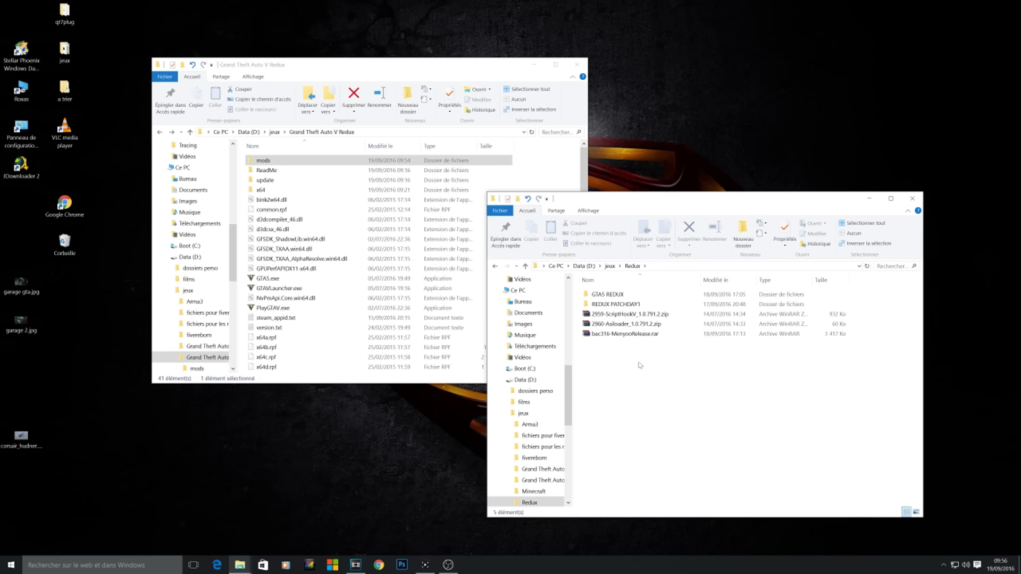
pyautogui.click(363, 382)
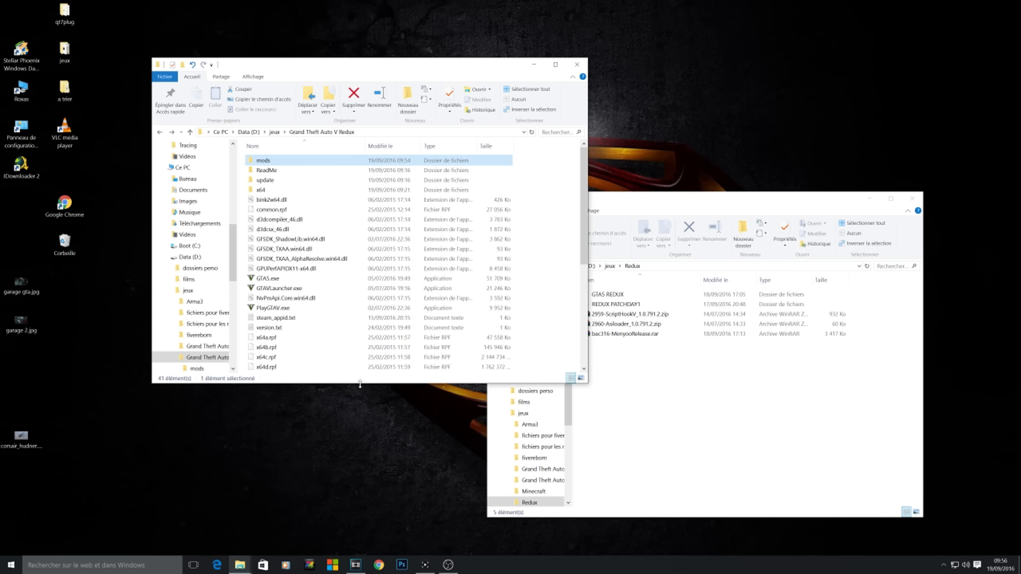
pyautogui.moveTo(360, 384); pyautogui.dragTo(327, 513)
pyautogui.moveTo(442, 76); pyautogui.dragTo(326, 51)
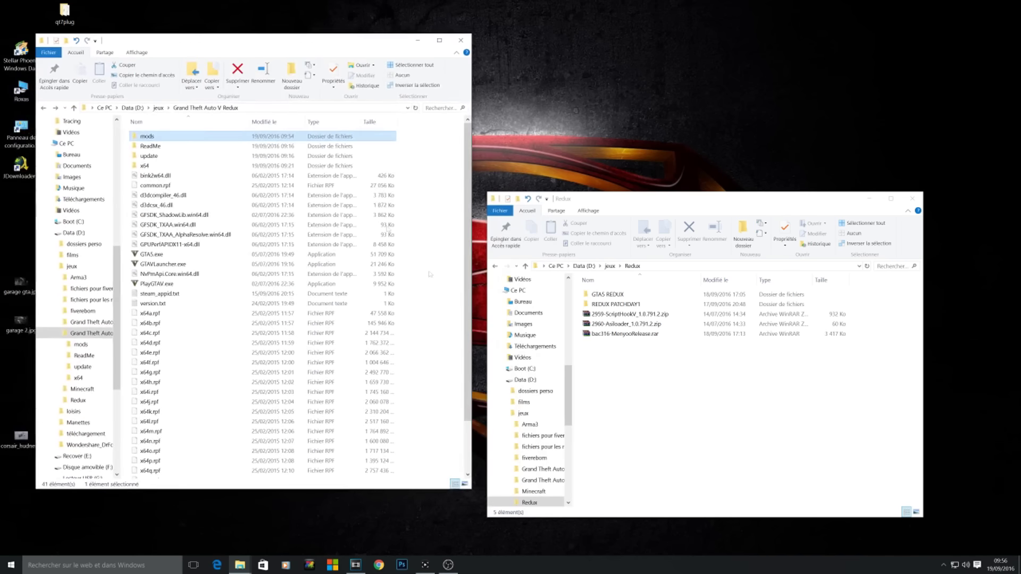
pyautogui.click(597, 394)
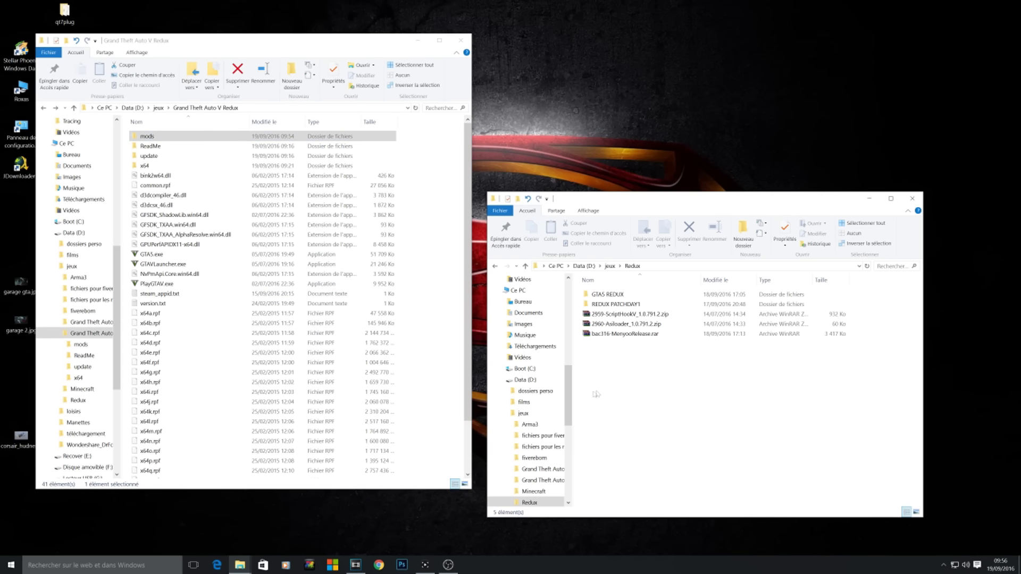
# Extract ScriptHookV.dll from the bin folder of 2959-ScriptHookV_1.0.791.2.zip into the Grand Theft Auto V Redux folder and close the archive.
pyautogui.doubleClick(620, 316)
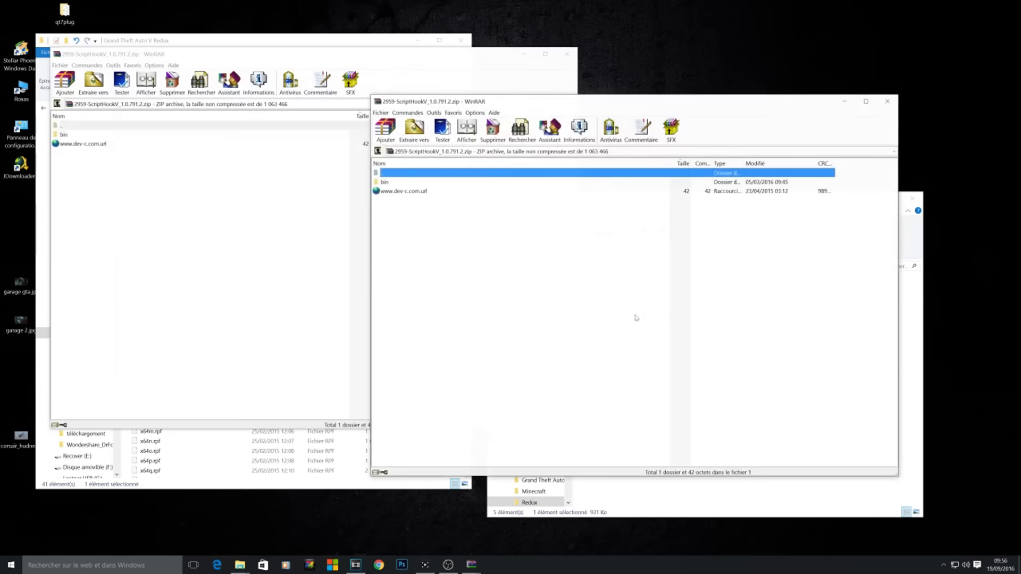
pyautogui.click(567, 53)
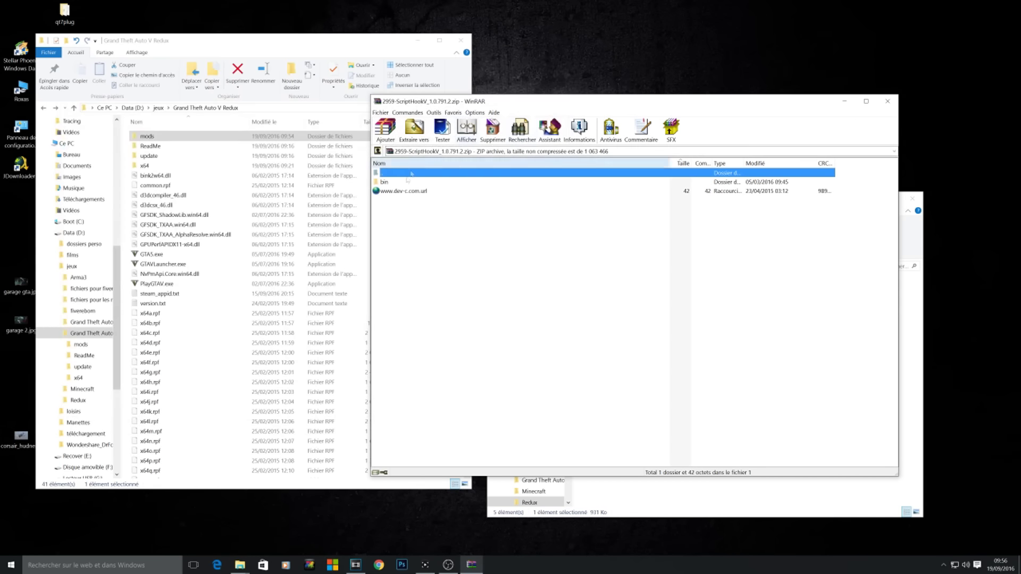
pyautogui.click(394, 182)
pyautogui.doubleClick(395, 183)
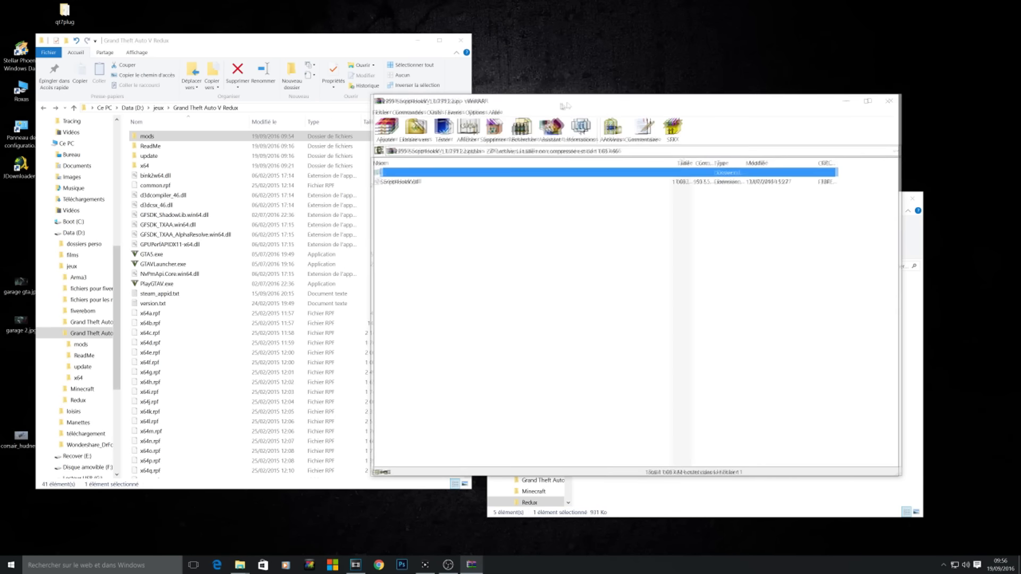
pyautogui.moveTo(531, 101); pyautogui.dragTo(734, 100)
pyautogui.moveTo(601, 181); pyautogui.dragTo(449, 268)
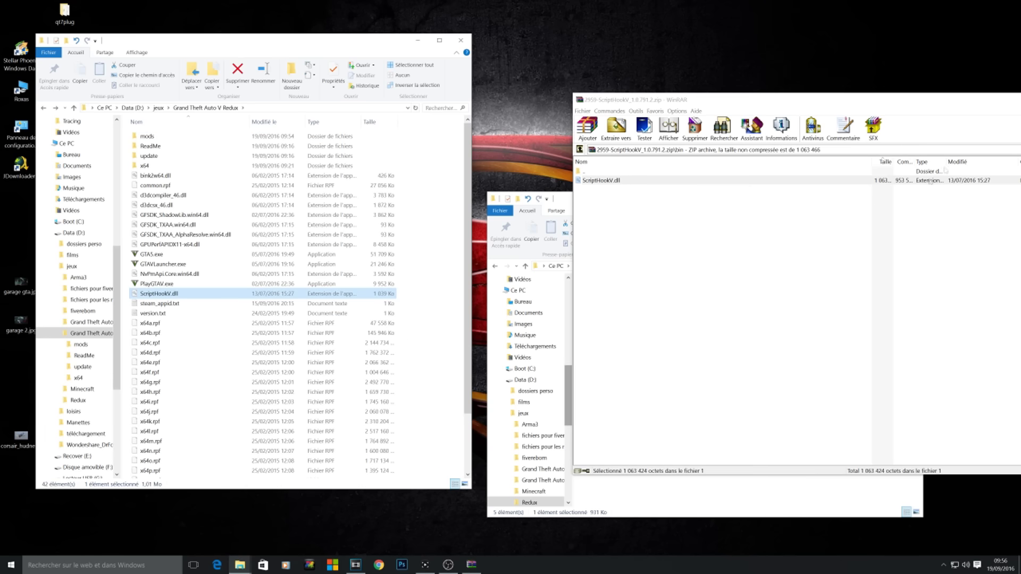
pyautogui.click(973, 117)
pyautogui.click(1007, 99)
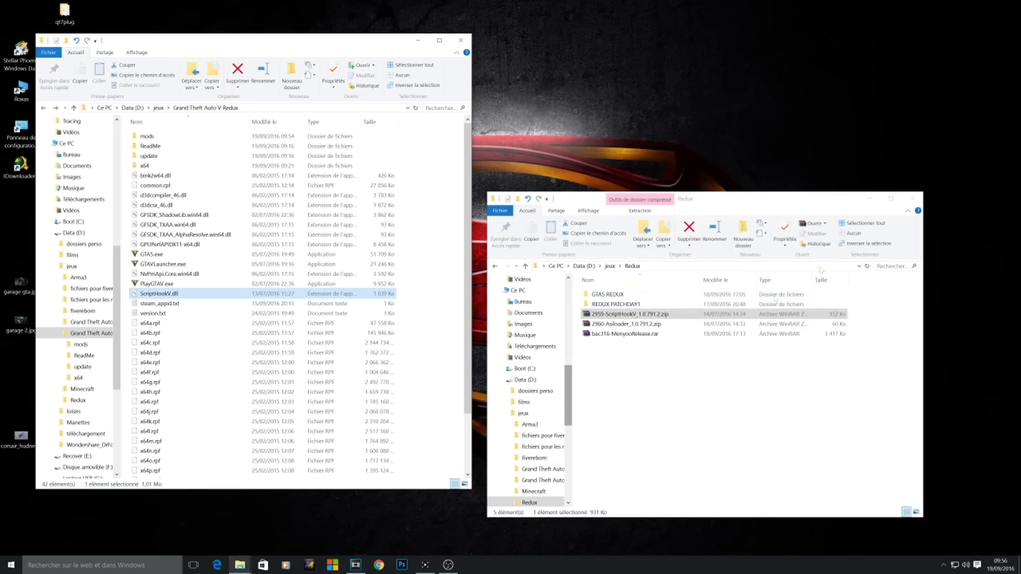
# Extract dinput8.dll from the bin folder of 2960-Asiloader_1.0.791.2.zip into the Grand Theft Auto V Redux folder and close the archive.
pyautogui.doubleClick(629, 323)
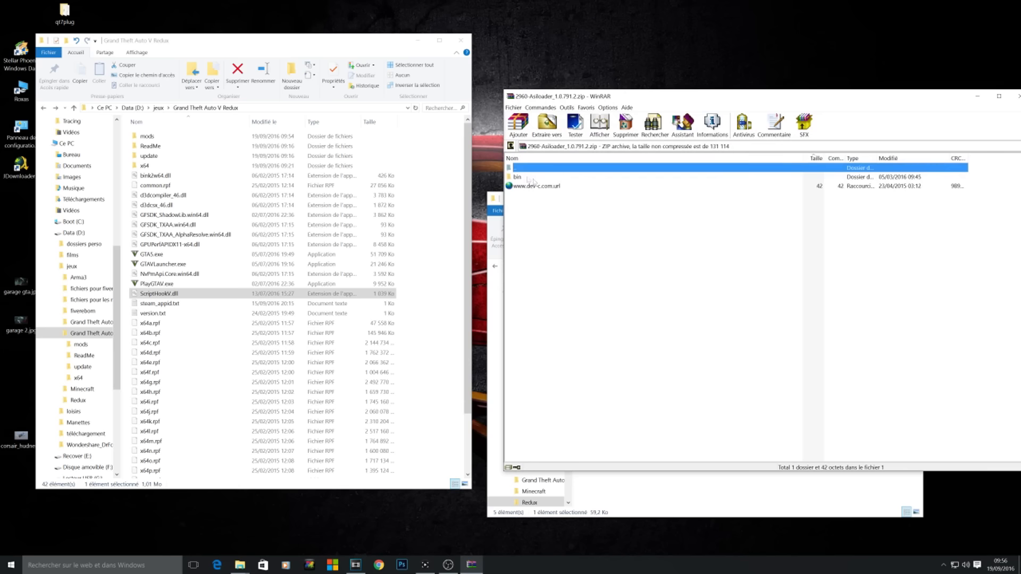
pyautogui.doubleClick(517, 178)
pyautogui.moveTo(529, 178); pyautogui.dragTo(426, 311)
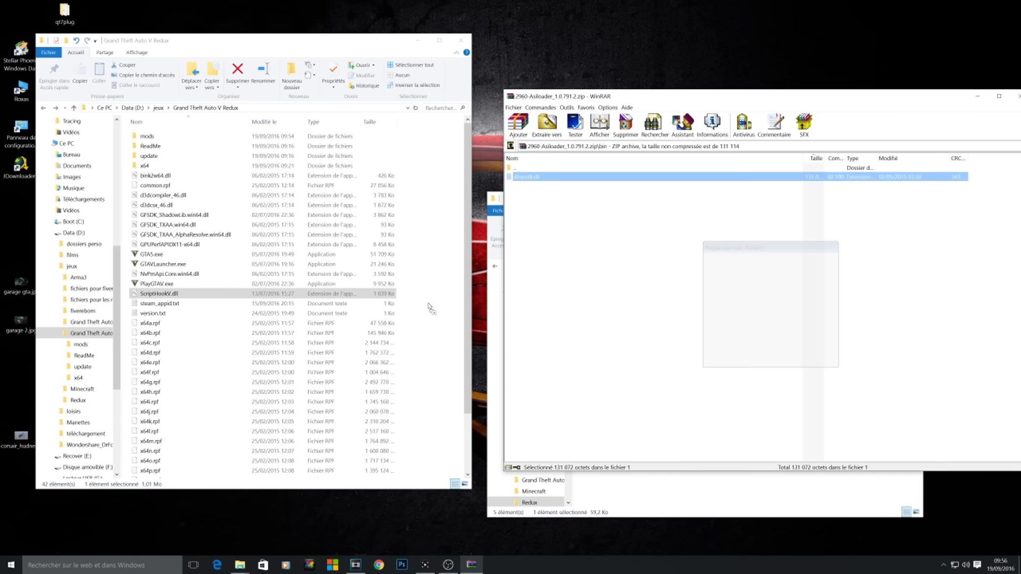
pyautogui.click(1015, 98)
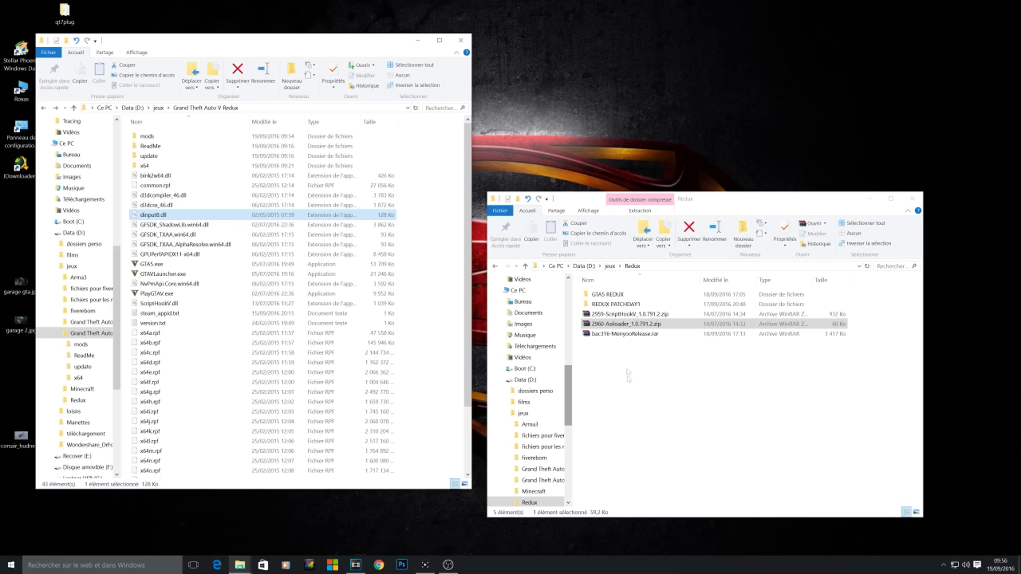
# Extract the menyooStuff folder and Menyoo.asi from bac316-MenyooRelease.rar into the Grand Theft Auto V Redux folder and close the archive.
pyautogui.doubleClick(633, 336)
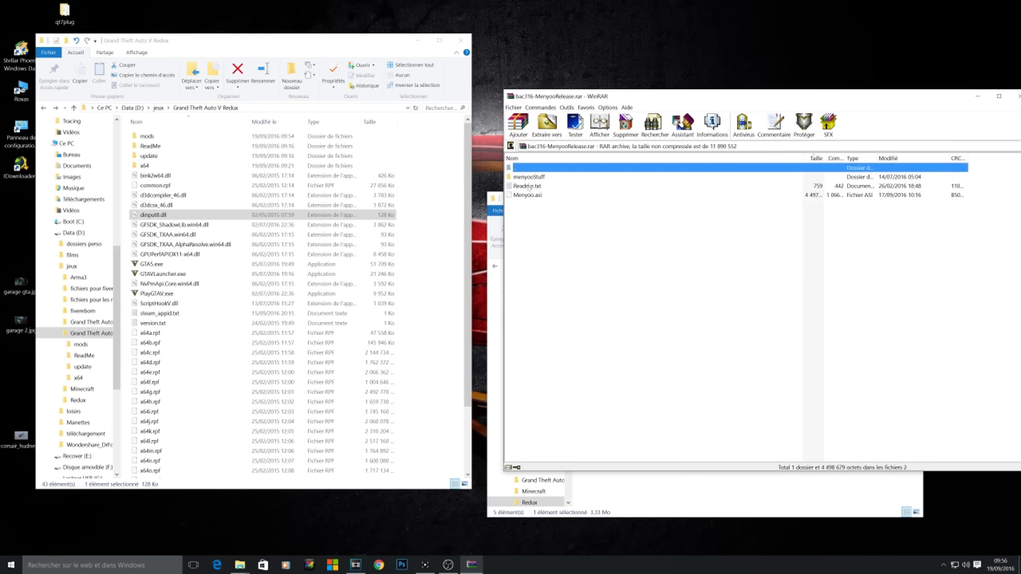
pyautogui.click(531, 177)
pyautogui.keyDown('ctrl'); pyautogui.click(534, 196); pyautogui.keyUp('ctrl')
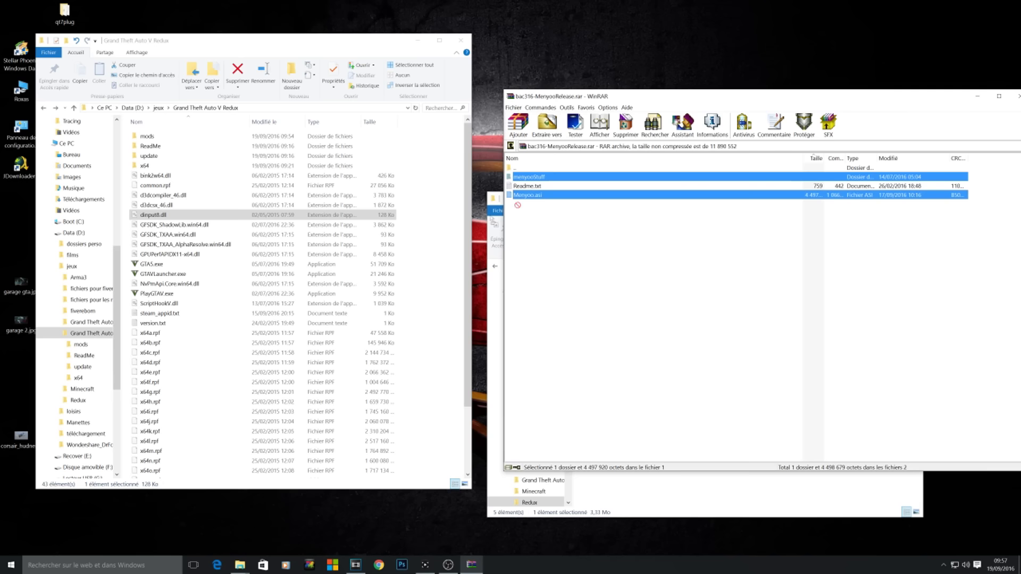
pyautogui.moveTo(517, 205); pyautogui.dragTo(450, 247)
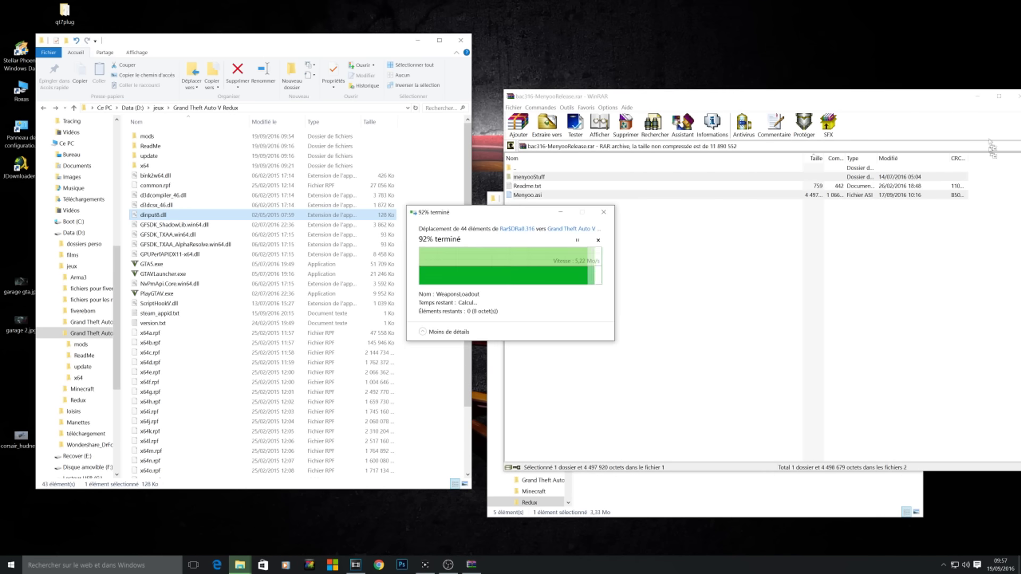
pyautogui.moveTo(992, 97); pyautogui.dragTo(876, 96)
pyautogui.click(910, 95)
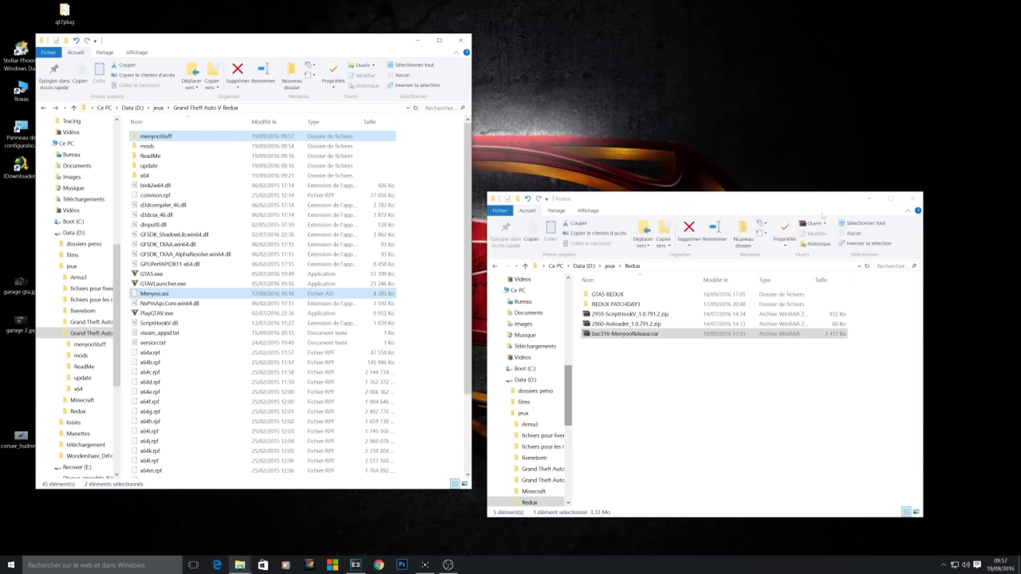
# Open the GTA5_REDUX folder inside GTA5 REDUX and select REDUX_INSTALLER.oiv.
pyautogui.click(629, 330)
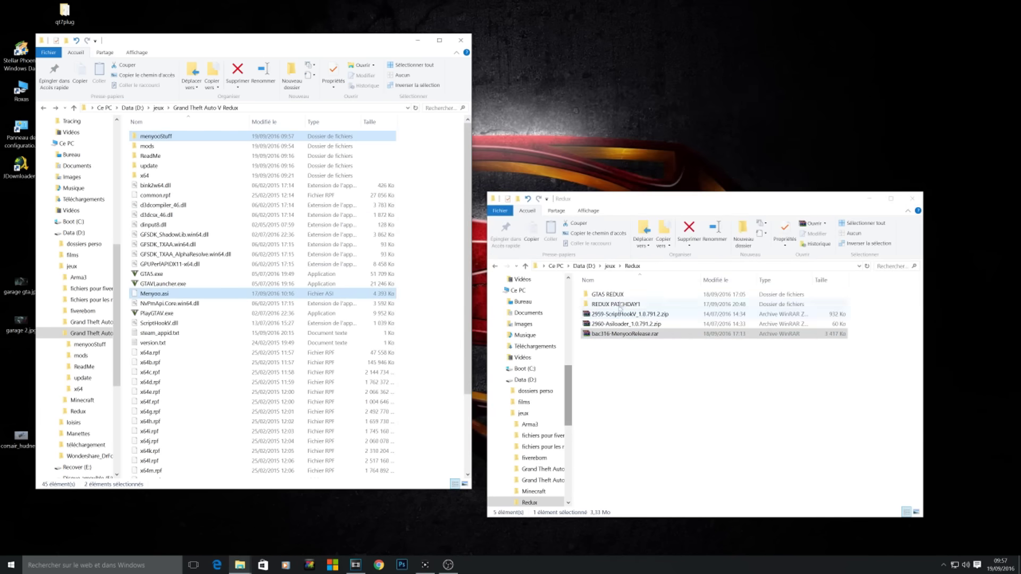
pyautogui.doubleClick(620, 296)
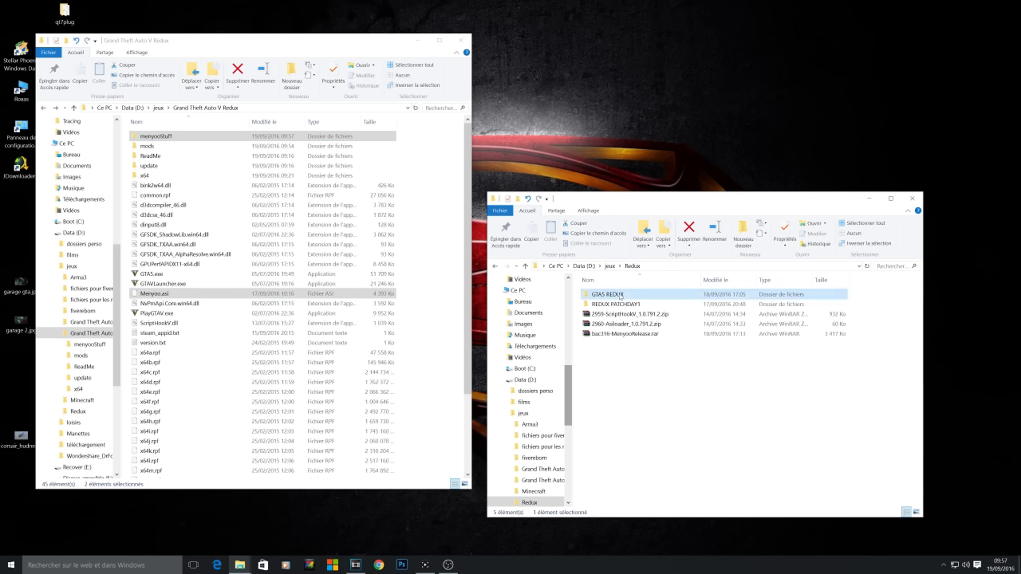
pyautogui.click(617, 305)
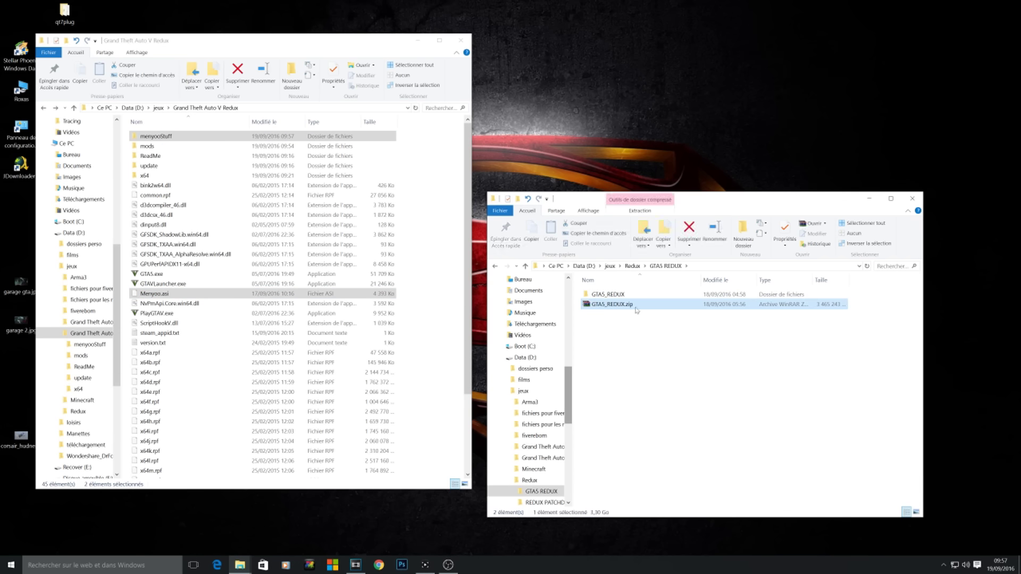
pyautogui.doubleClick(612, 294)
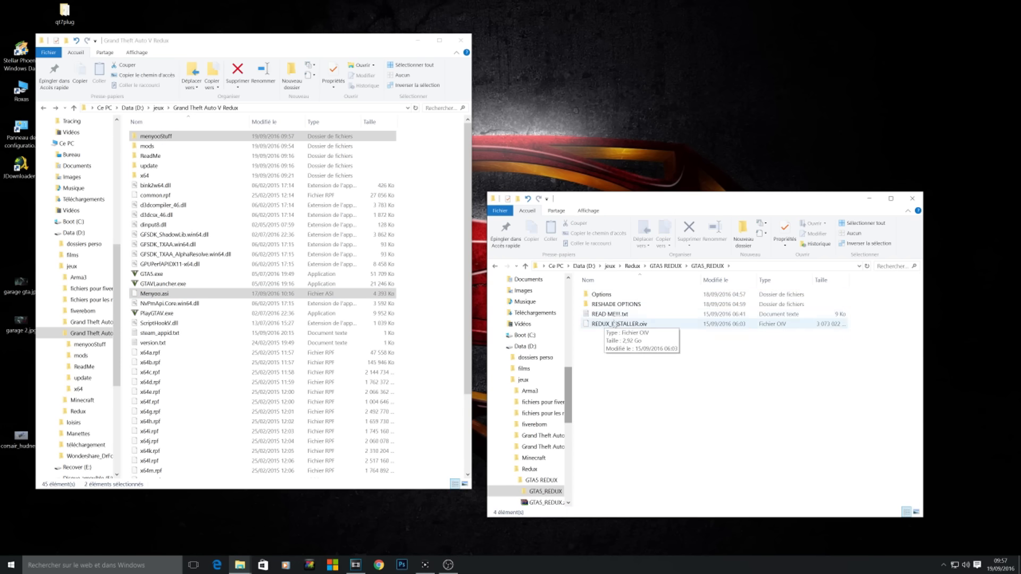
pyautogui.click(621, 330)
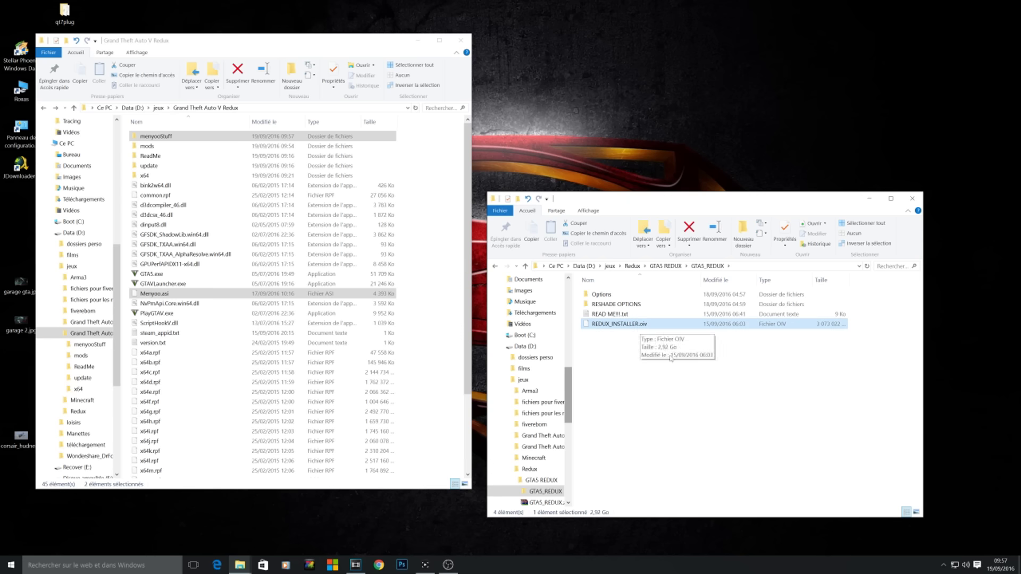
# Examine the presets in the RESHADE OPTIONS folder and read its README!.txt for the installation instructions, then close the file.
pyautogui.doubleClick(616, 304)
pyautogui.press('BackSpace')
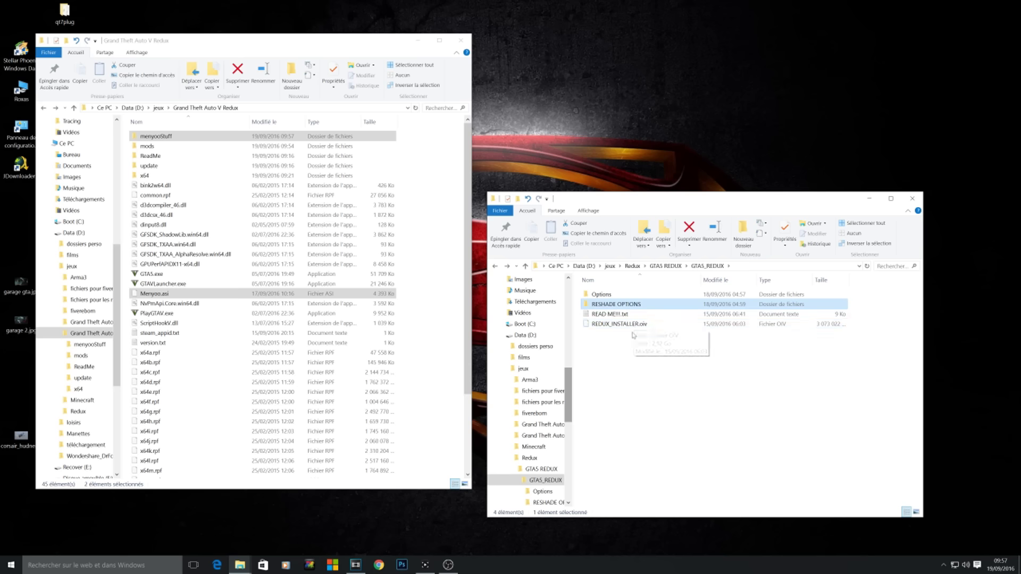
pyautogui.doubleClick(627, 306)
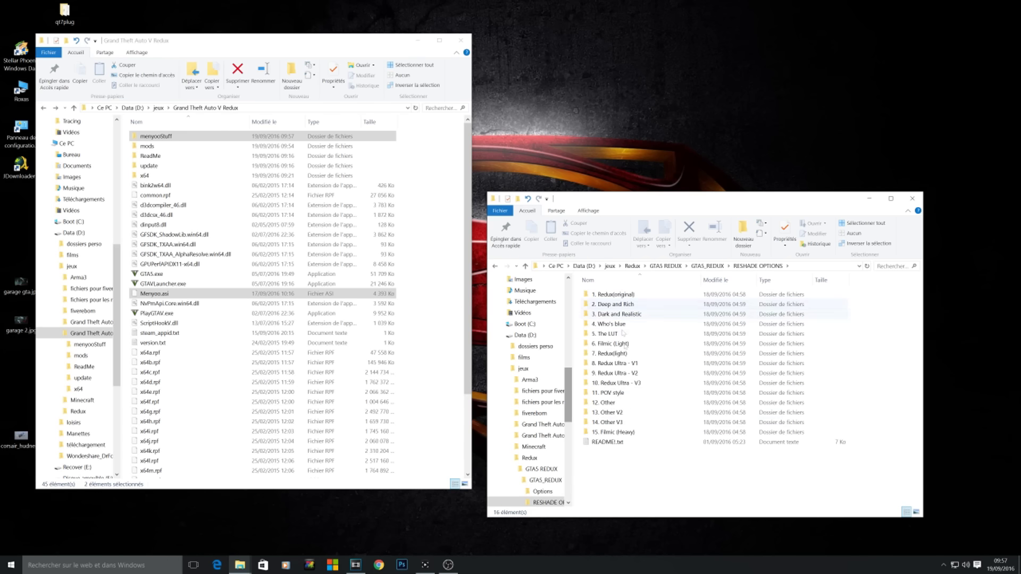
pyautogui.doubleClick(607, 443)
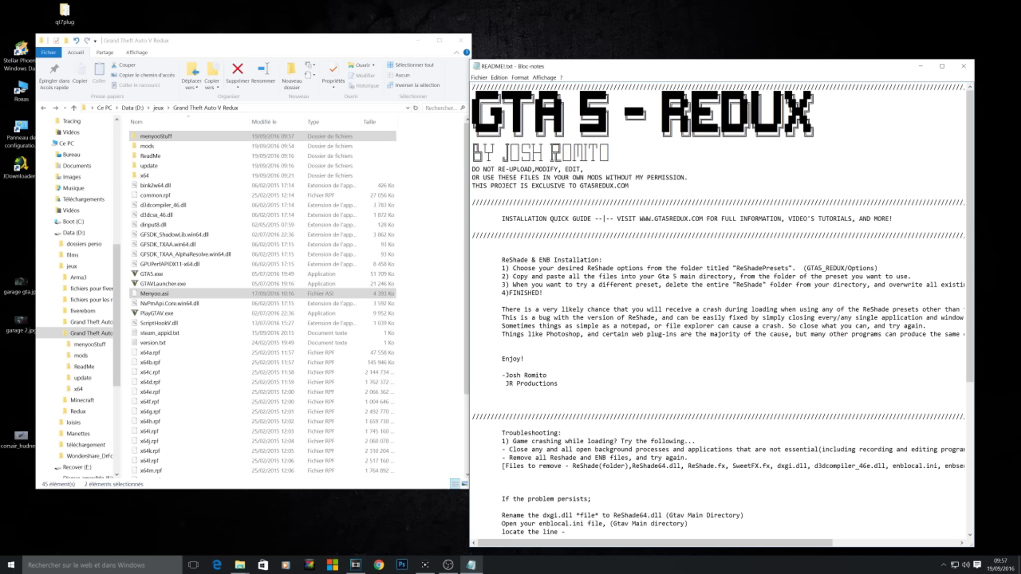
pyautogui.click(964, 66)
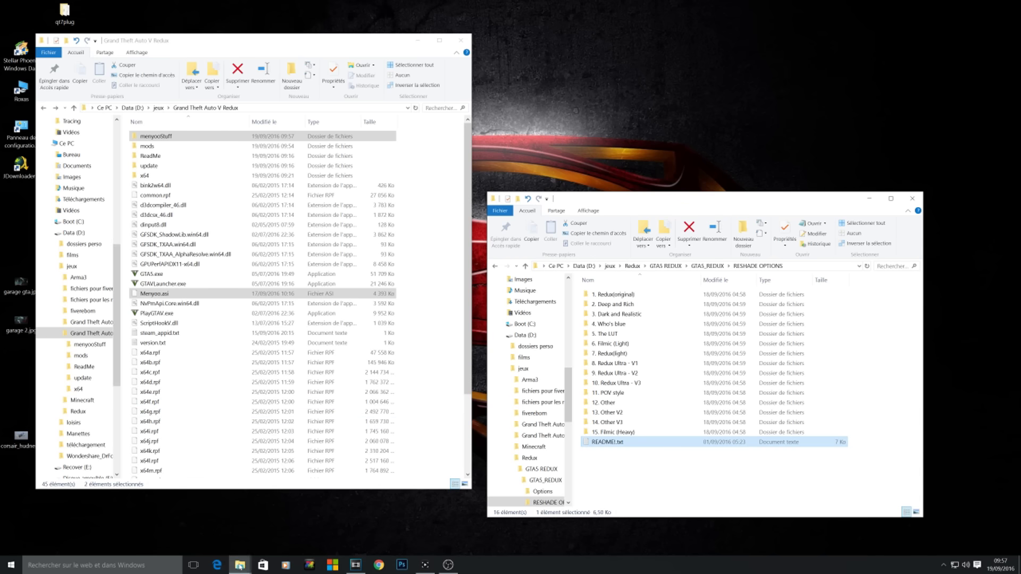
# Move the Grand Theft Auto V Redux window aside and open the jeux folder from the desktop.
pyautogui.moveTo(240, 566)
pyautogui.moveTo(165, 40); pyautogui.dragTo(248, 38)
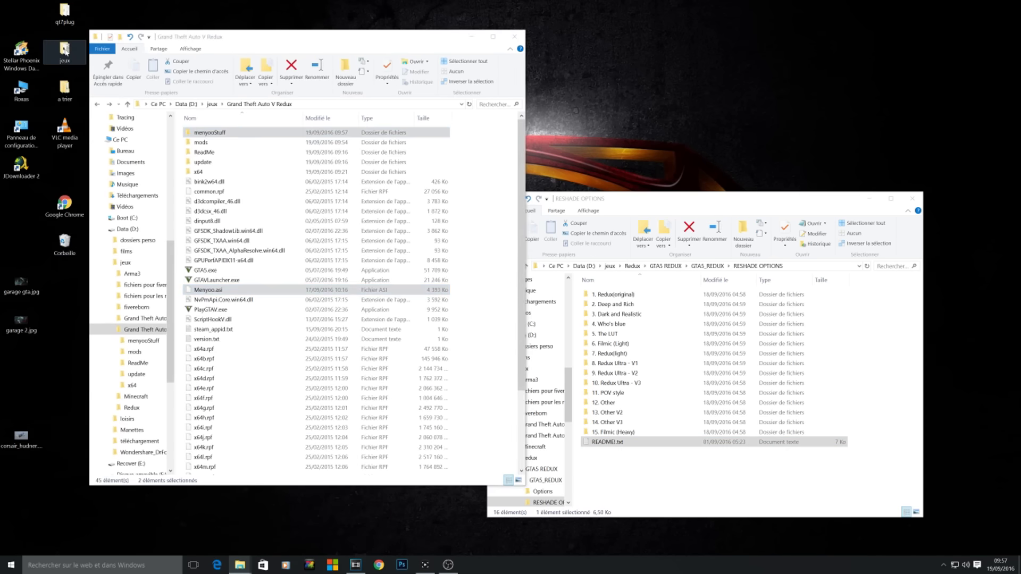
pyautogui.doubleClick(65, 51)
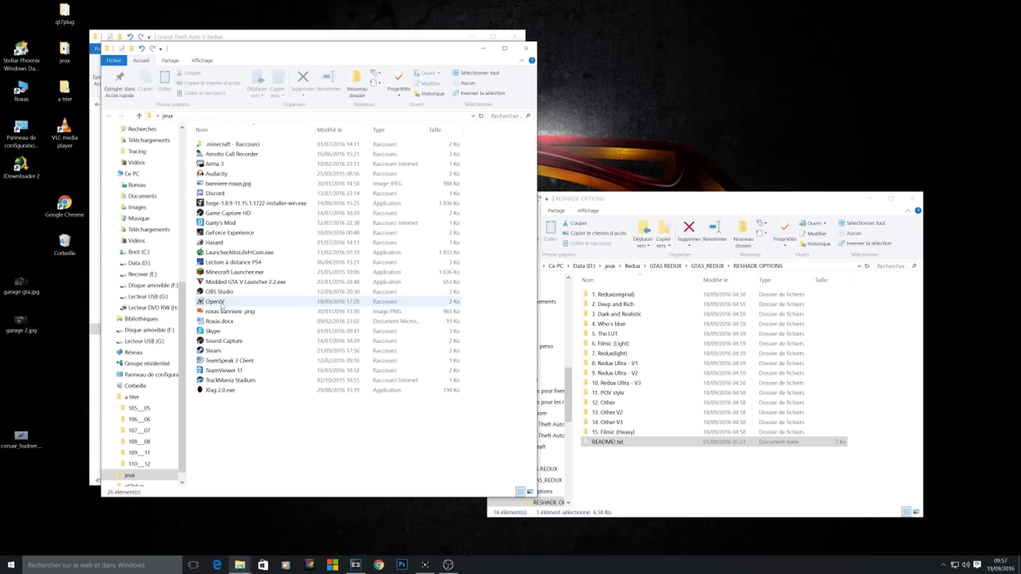
pyautogui.click(221, 302)
pyautogui.rightClick(221, 304)
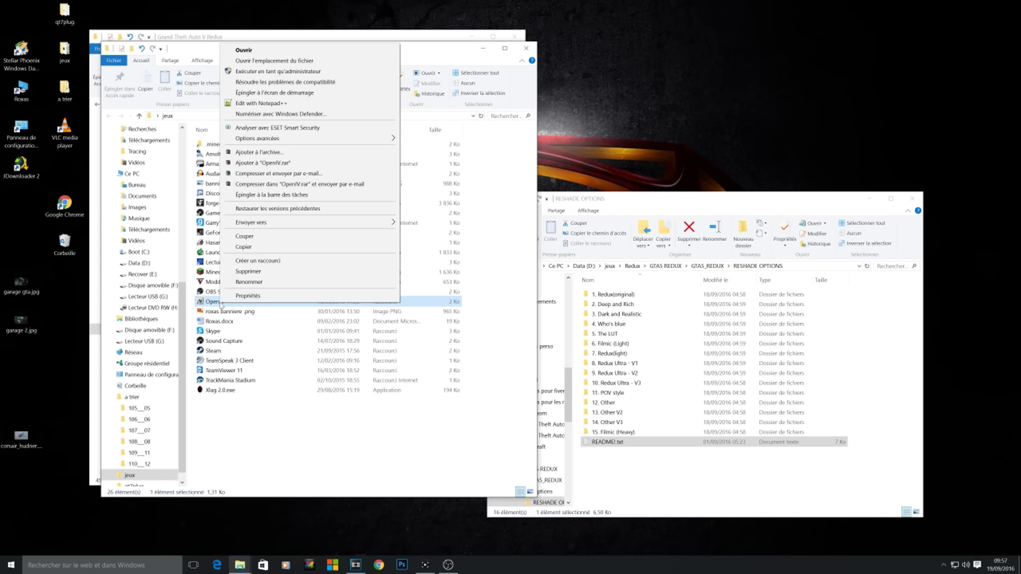
pyautogui.click(269, 73)
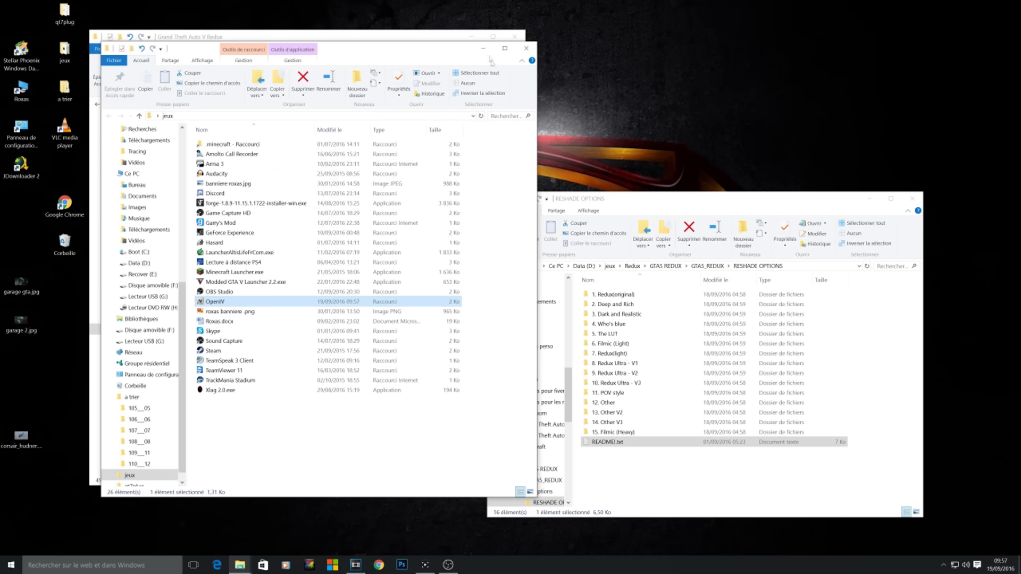
pyautogui.click(483, 48)
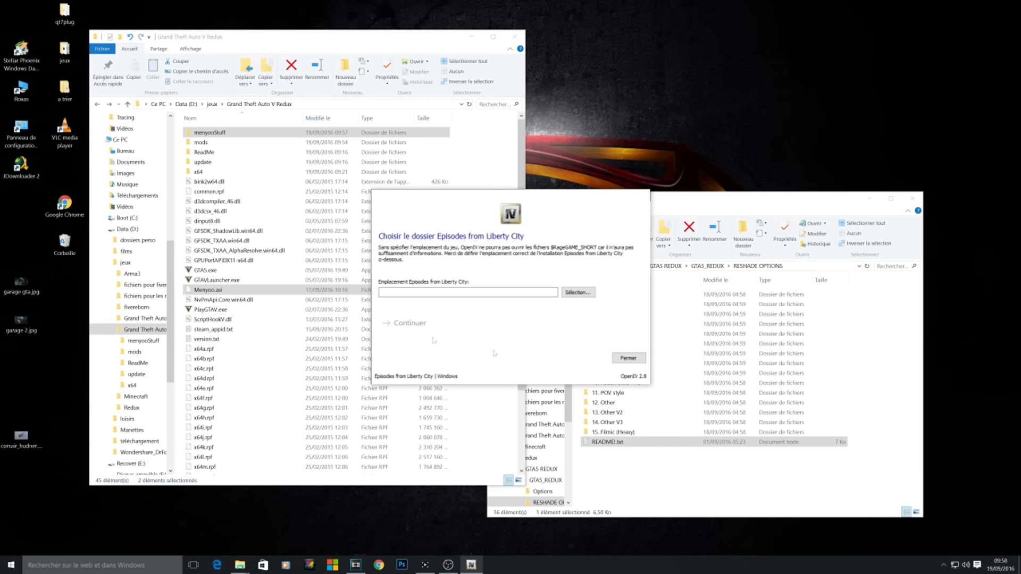
pyautogui.click(632, 358)
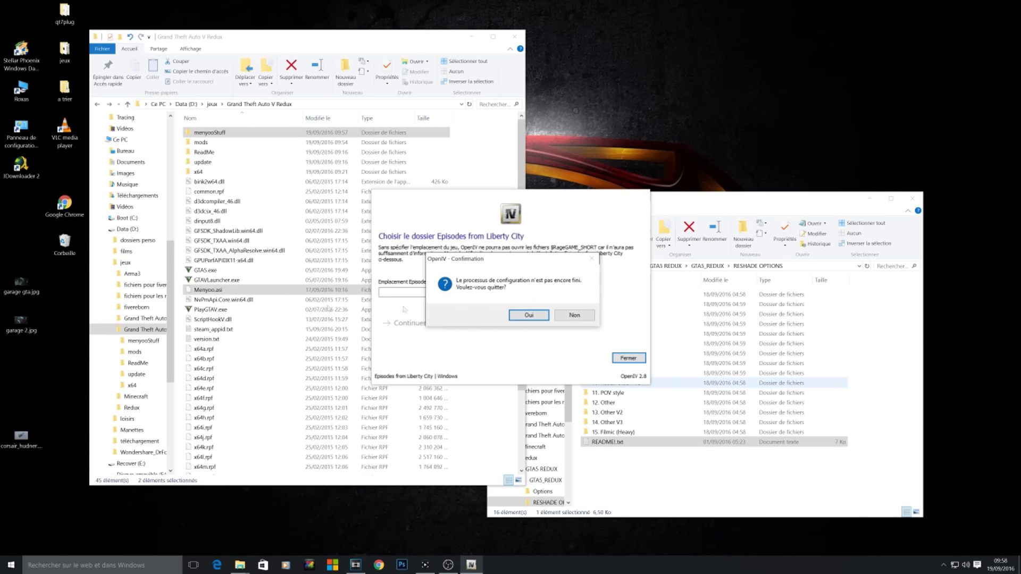
pyautogui.click(528, 314)
pyautogui.rightClick(226, 290)
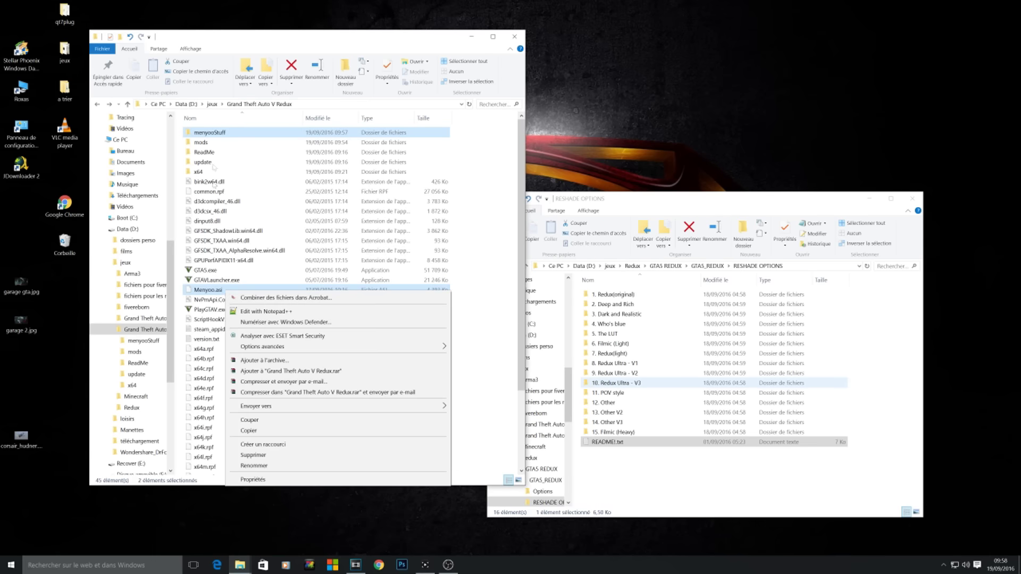
# Bring back the jeux folder, run OpenIV as administrator and choose Grand Theft Auto V for Windows.
pyautogui.click(240, 565)
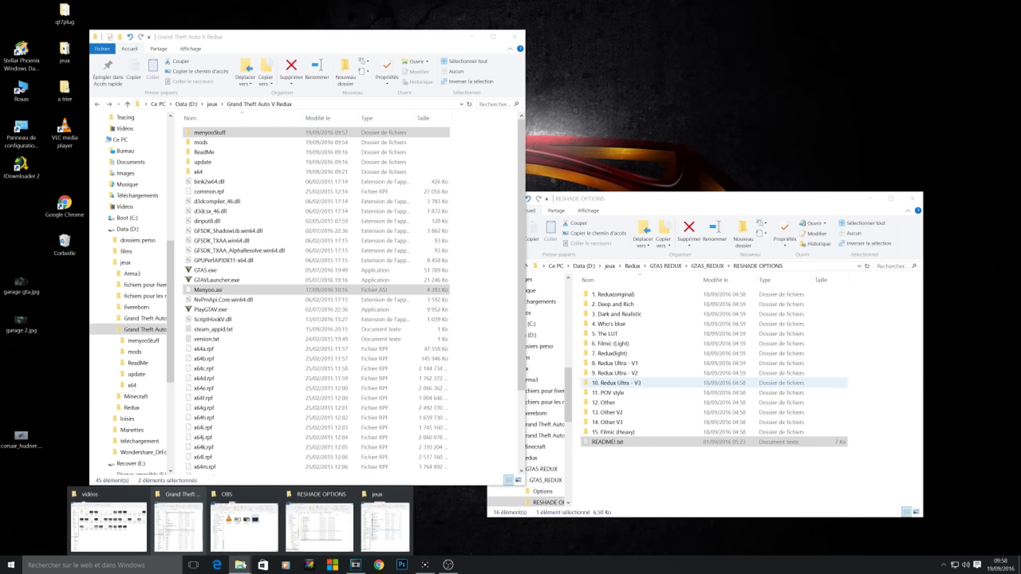
pyautogui.click(385, 524)
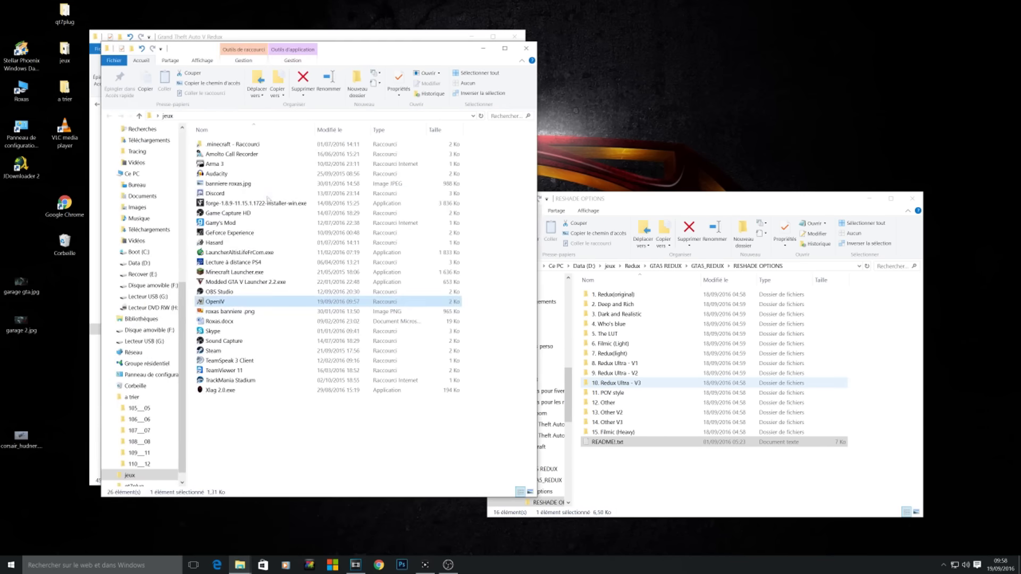
pyautogui.rightClick(234, 301)
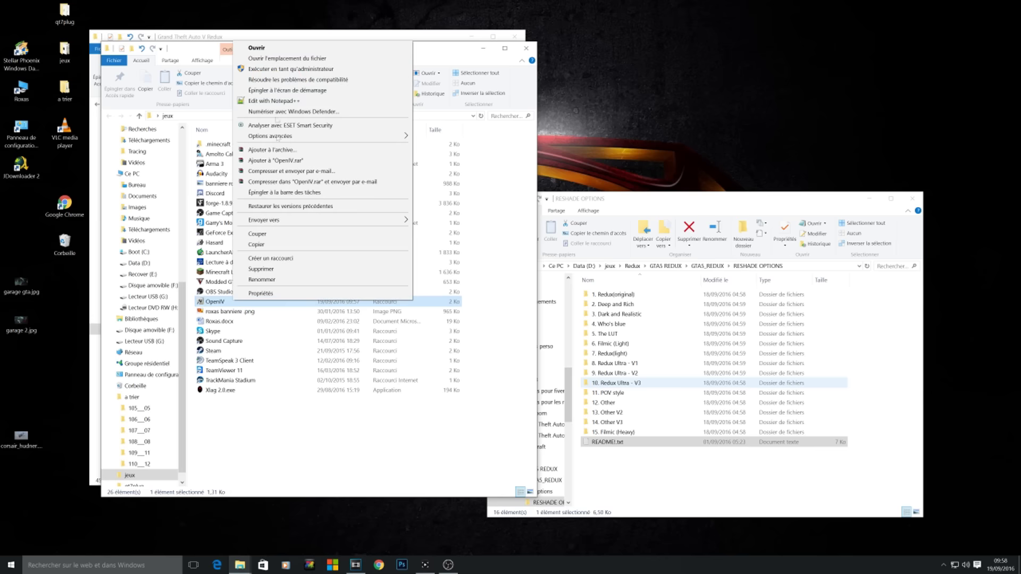
pyautogui.click(280, 68)
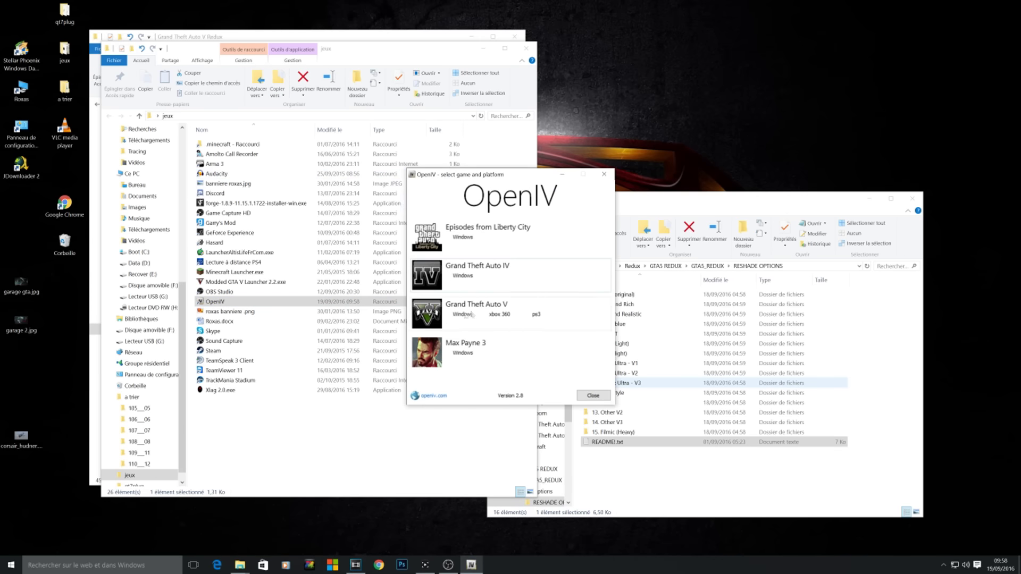
pyautogui.click(463, 314)
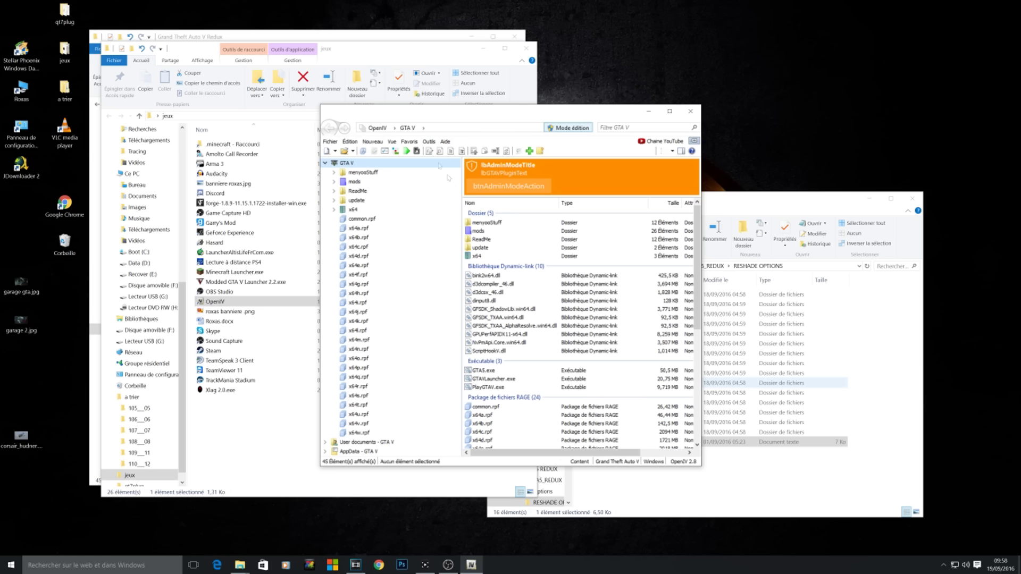
# Set OpenIV's GTA V directory to the Grand Theft Auto V Redux folder in D:\jeux and close the options.
pyautogui.click(429, 141)
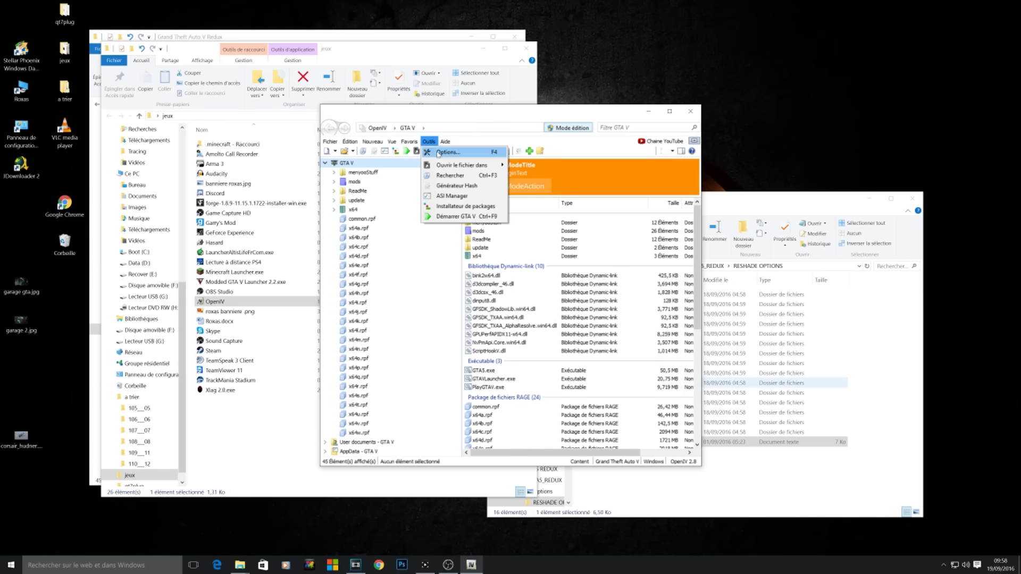
pyautogui.click(446, 152)
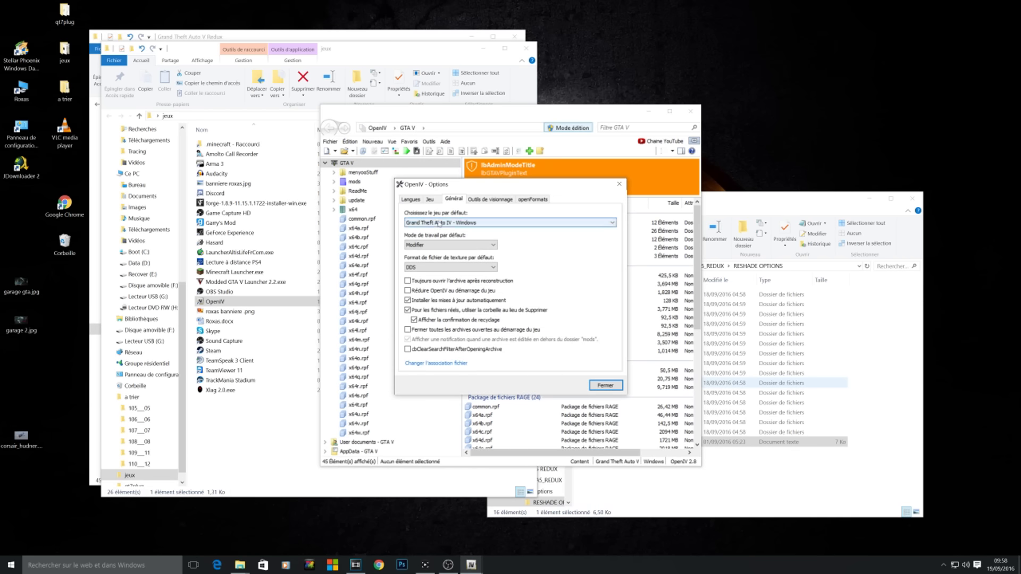
pyautogui.click(429, 199)
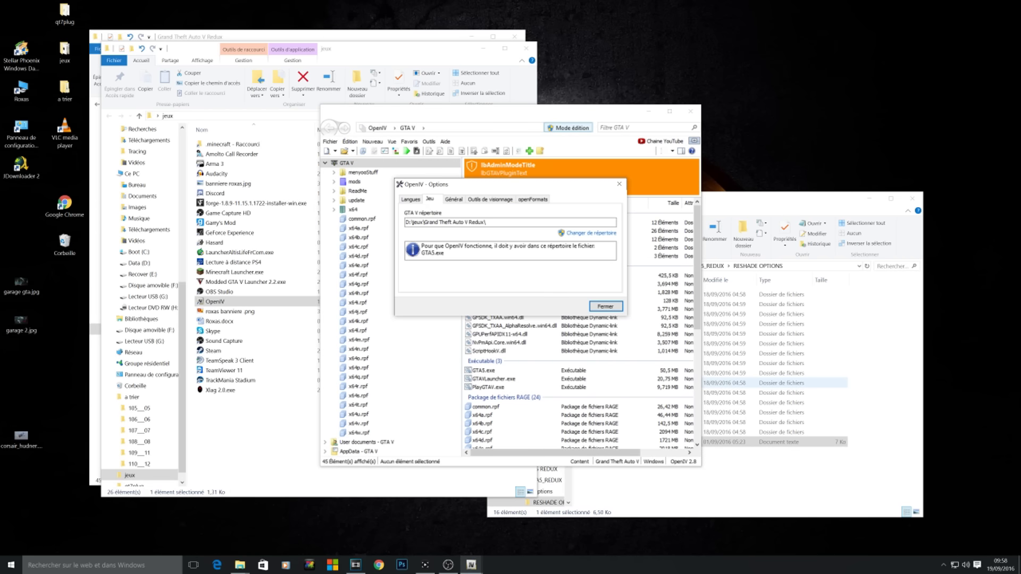
pyautogui.click(586, 237)
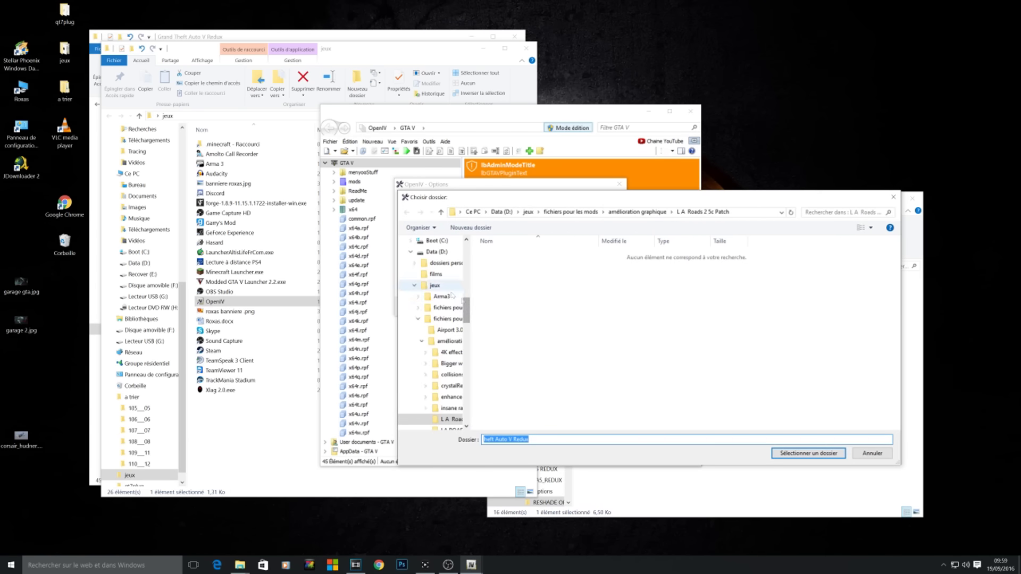
pyautogui.scroll(3, 445, 326)
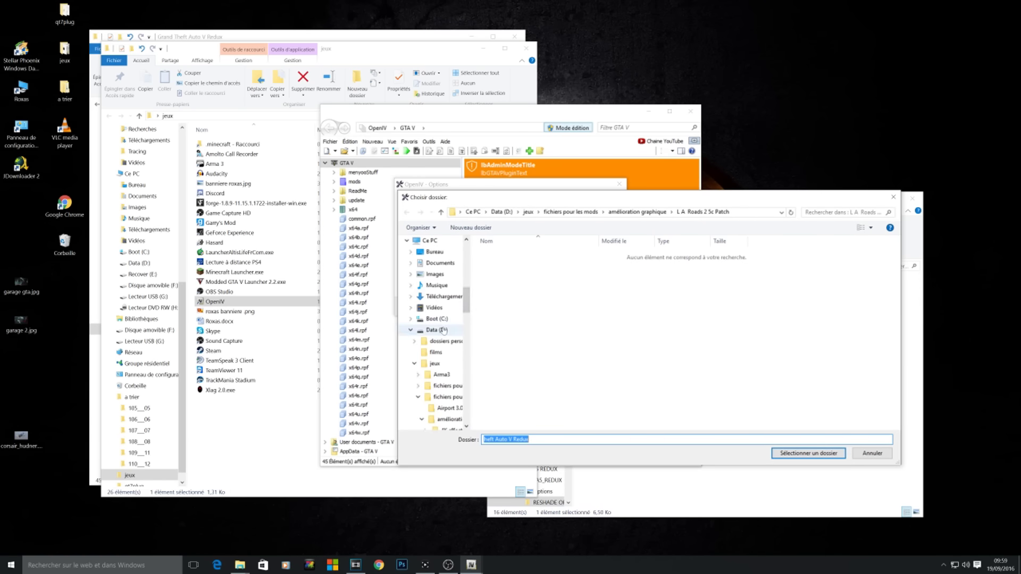
pyautogui.click(435, 330)
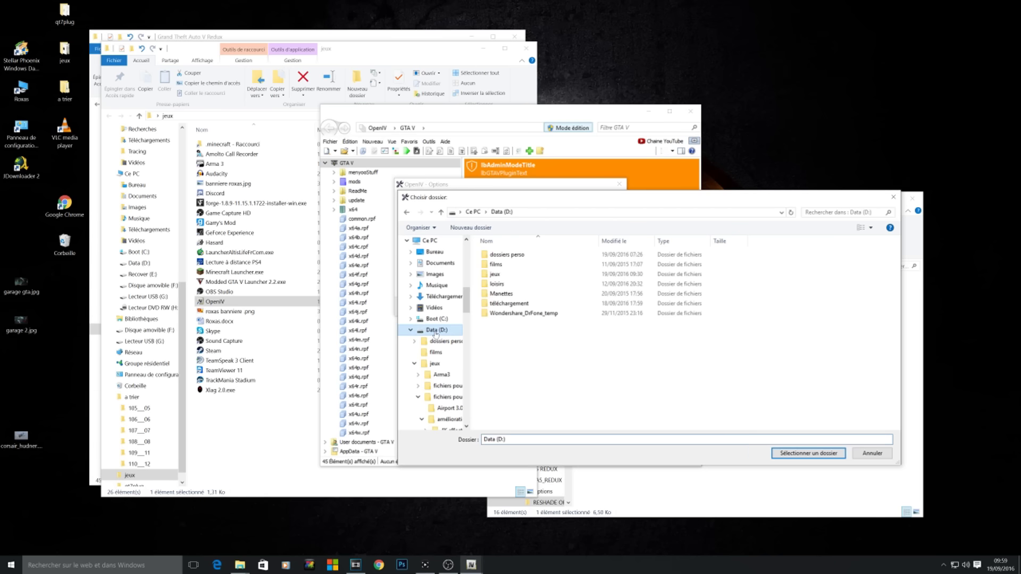
pyautogui.doubleClick(489, 274)
pyautogui.click(519, 303)
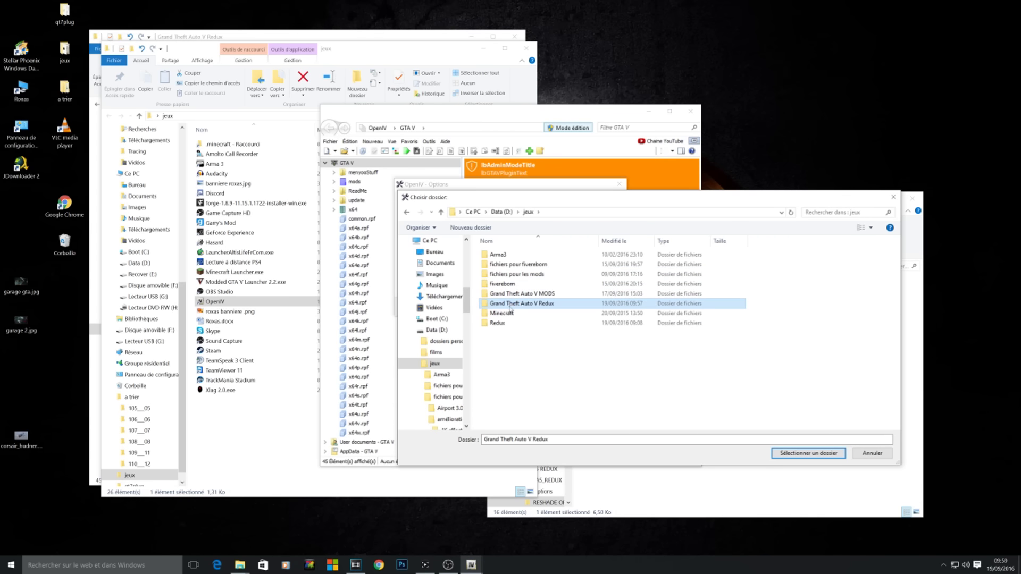
pyautogui.click(806, 454)
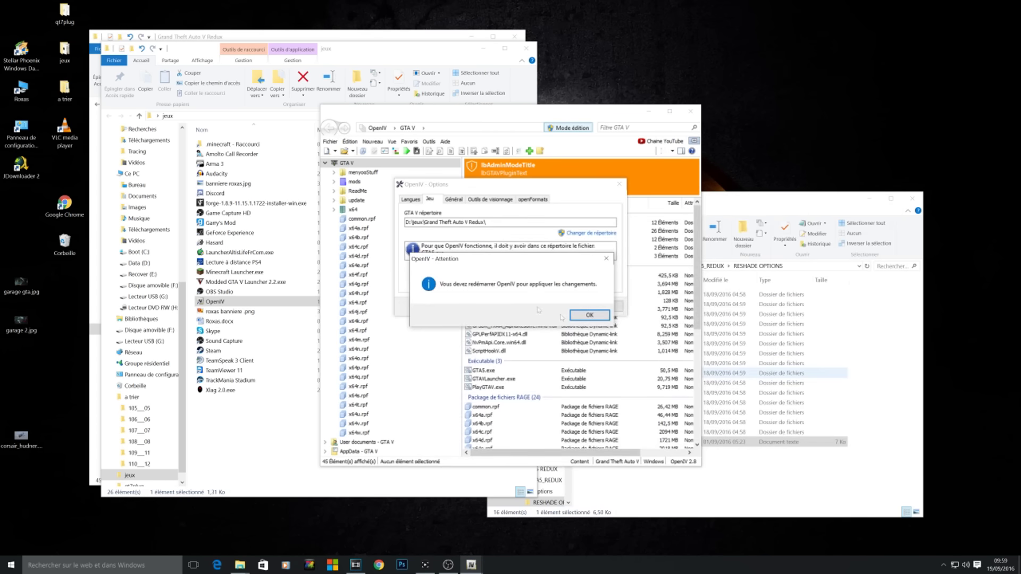
pyautogui.click(590, 314)
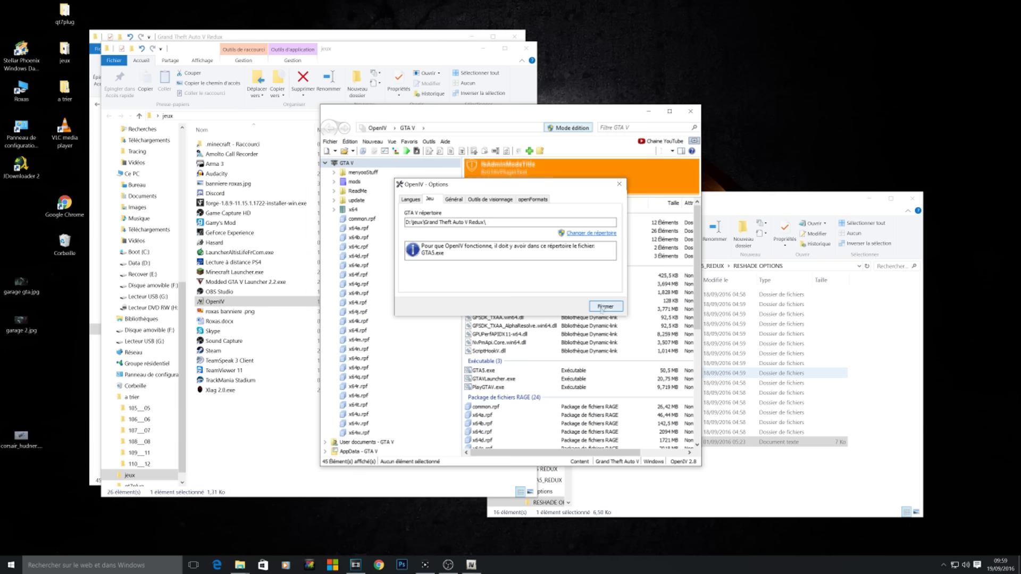
pyautogui.click(606, 306)
# Restart OpenIV as administrator for Grand Theft Auto V on Windows and move its window clear of the RESHADE OPTIONS folder.
pyautogui.click(690, 111)
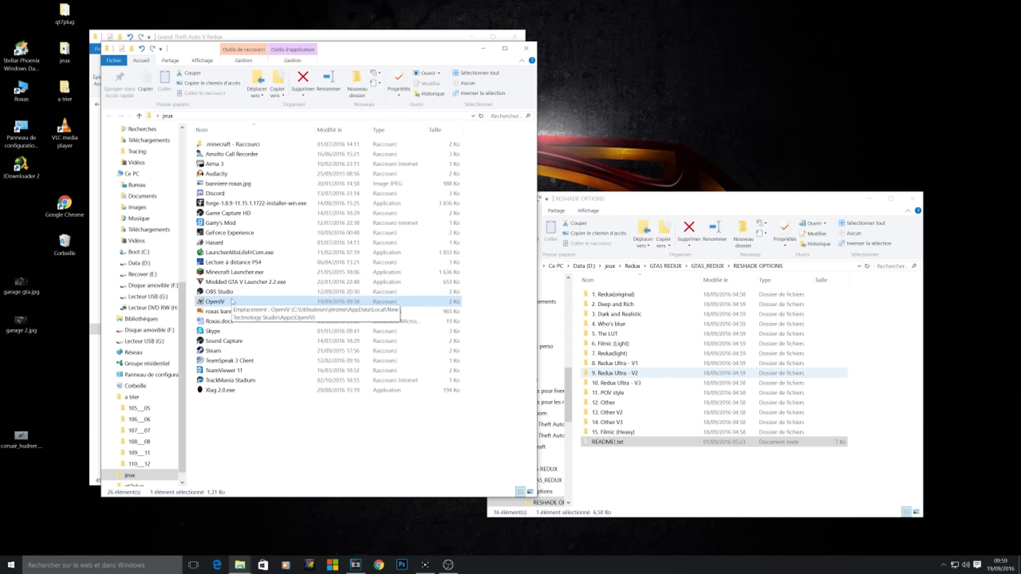
pyautogui.rightClick(255, 303)
pyautogui.click(287, 68)
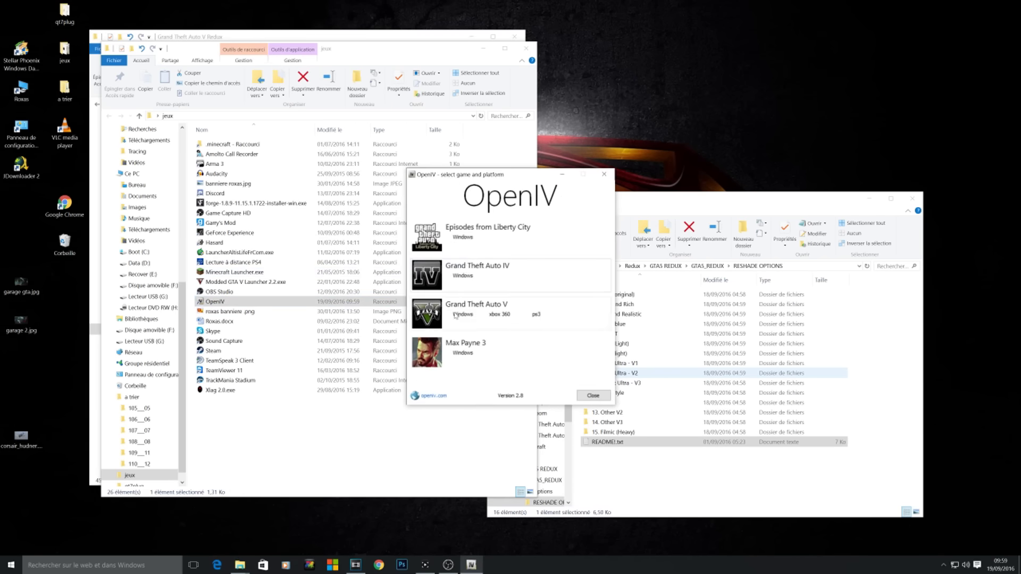
pyautogui.click(456, 315)
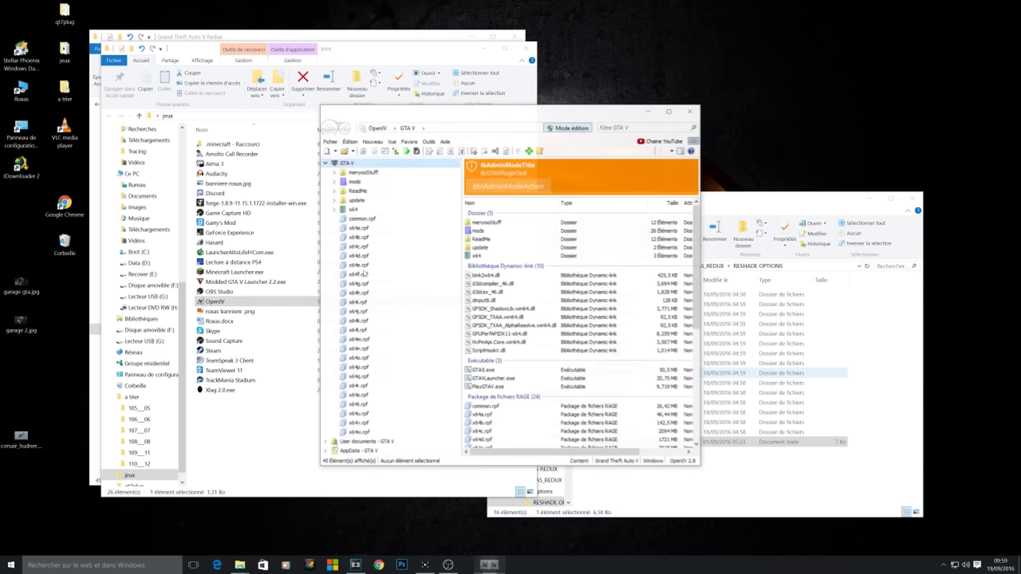
pyautogui.moveTo(495, 136); pyautogui.dragTo(291, 128)
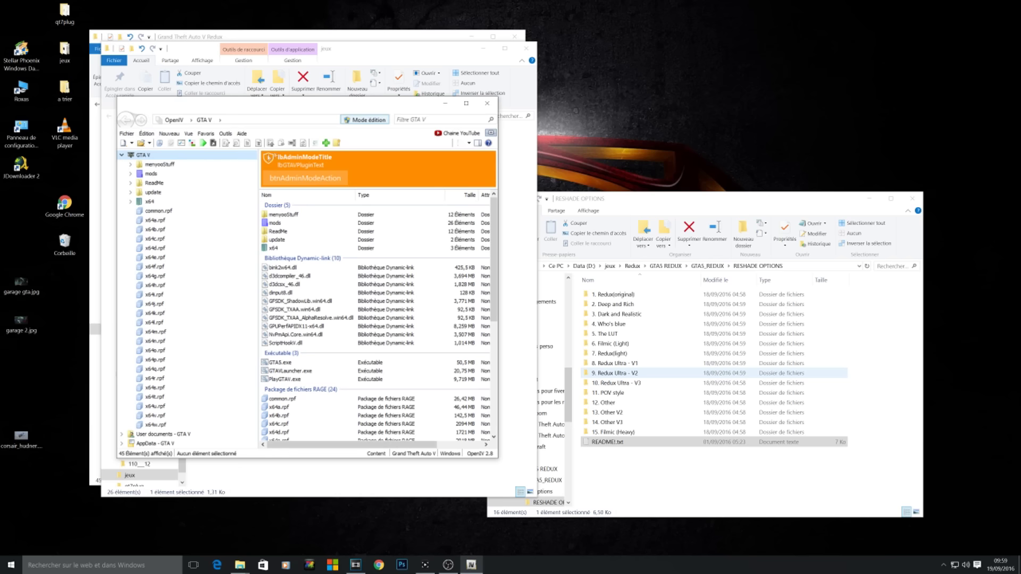
# Install the OpenIV.ASI and openCamera plugins with the ASI Manager, then close it.
pyautogui.click(230, 134)
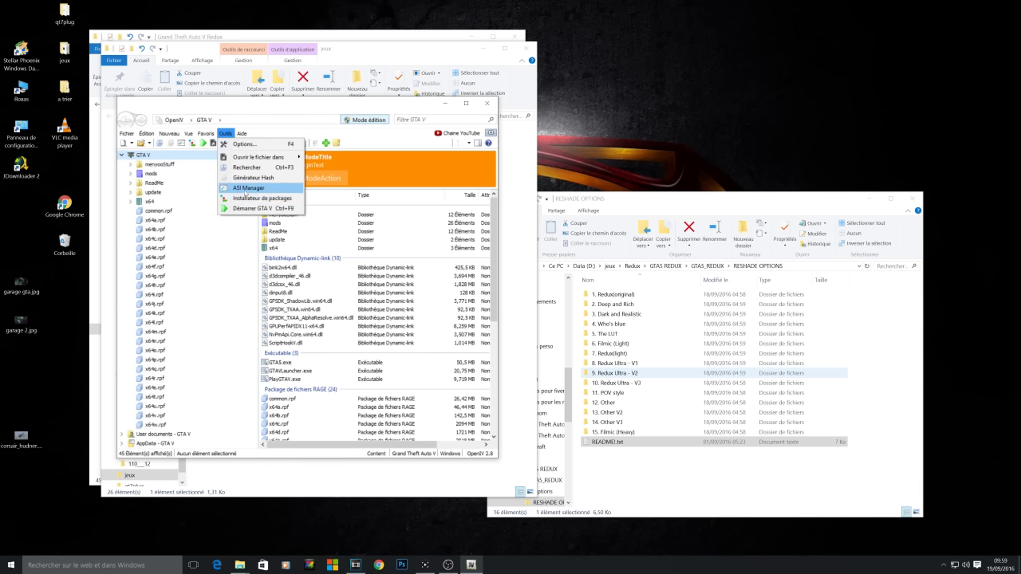
pyautogui.click(245, 192)
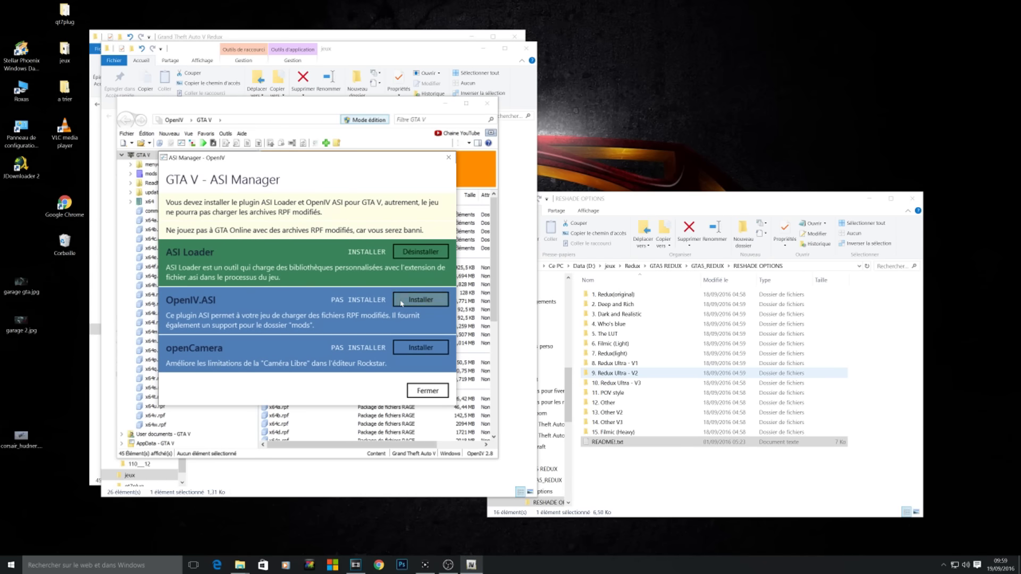
pyautogui.click(420, 300)
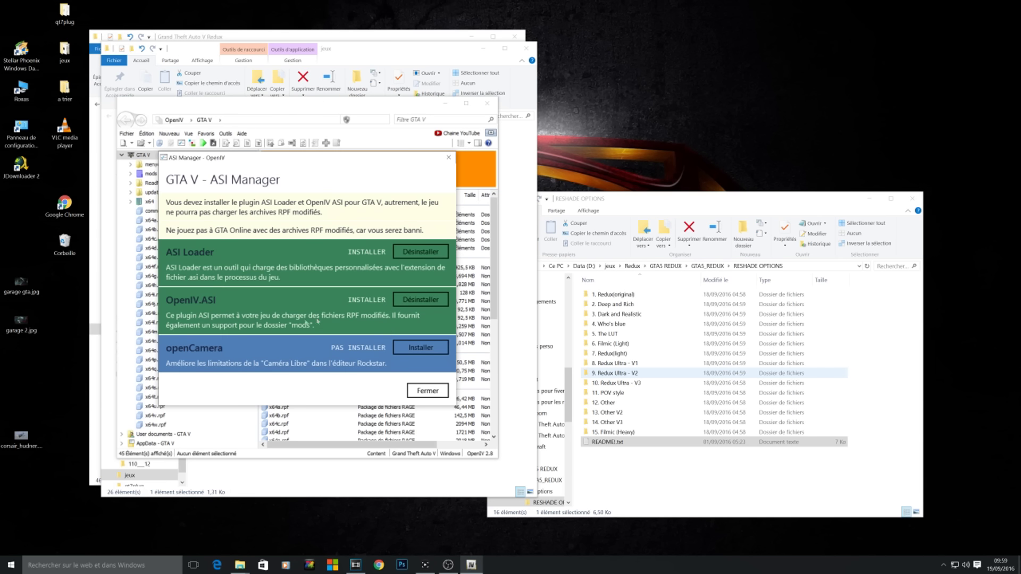
pyautogui.click(421, 347)
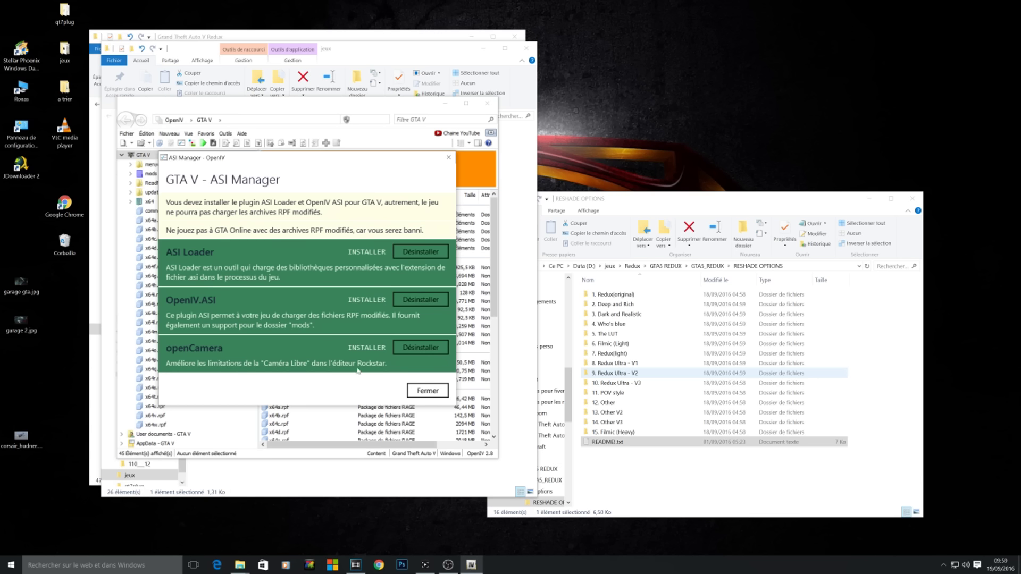
pyautogui.click(424, 392)
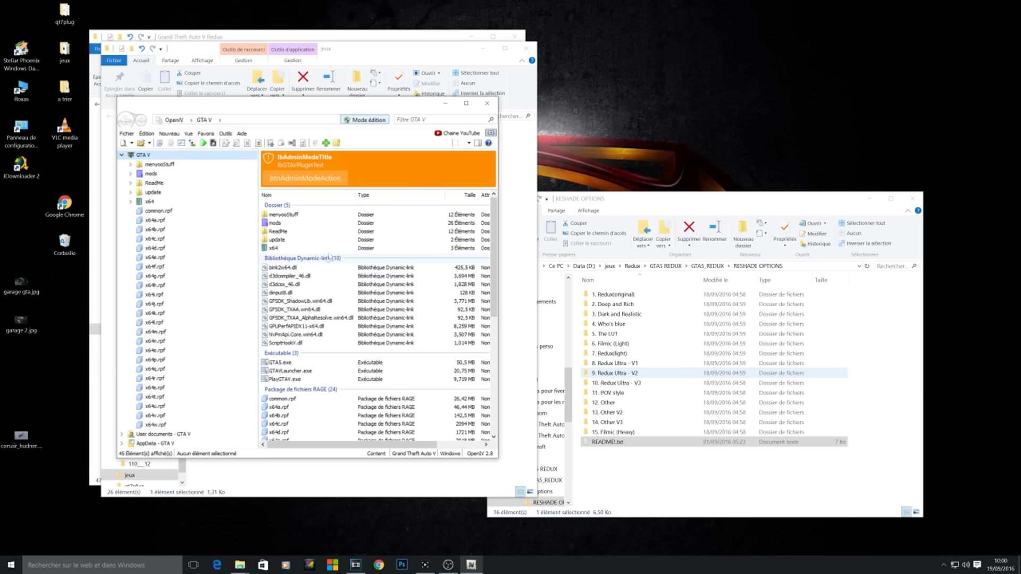
# Load REDUX_INSTALLER.oiv from jeux\Redux\GTA5 REDUX\GTA5_REDUX into the package installer.
pyautogui.click(227, 134)
pyautogui.click(261, 198)
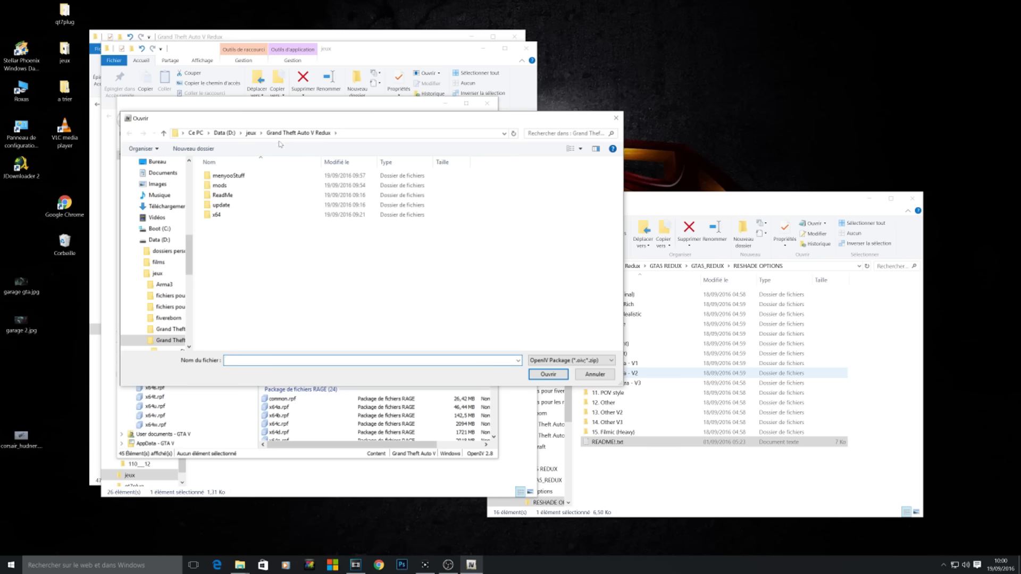
pyautogui.click(253, 137)
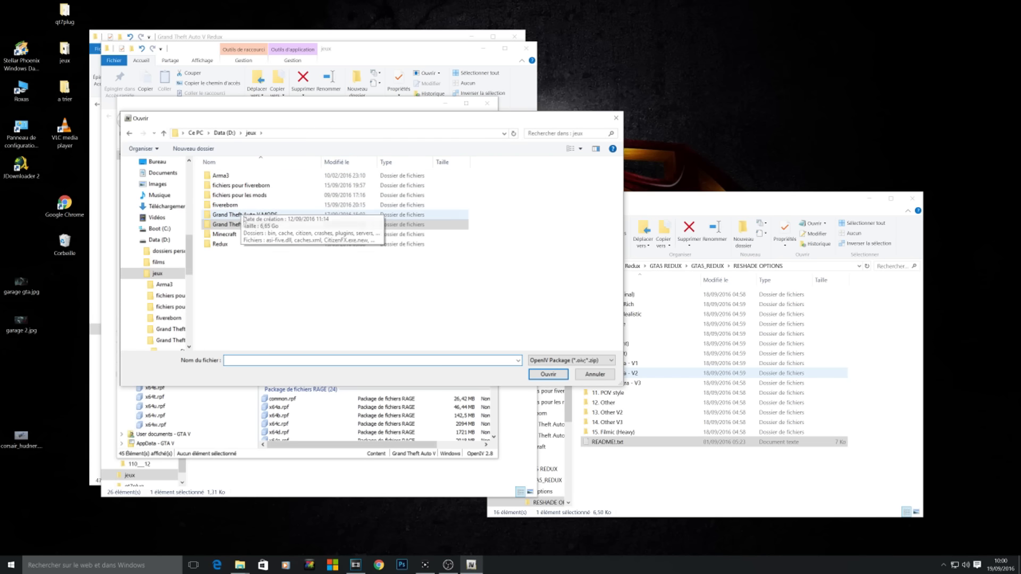
pyautogui.doubleClick(226, 245)
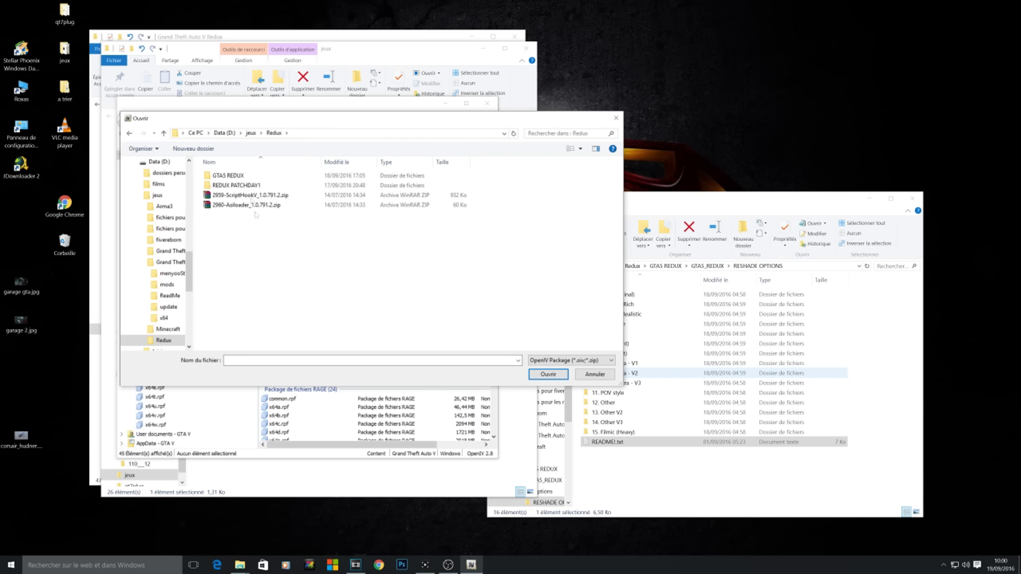
pyautogui.doubleClick(240, 178)
pyautogui.doubleClick(238, 185)
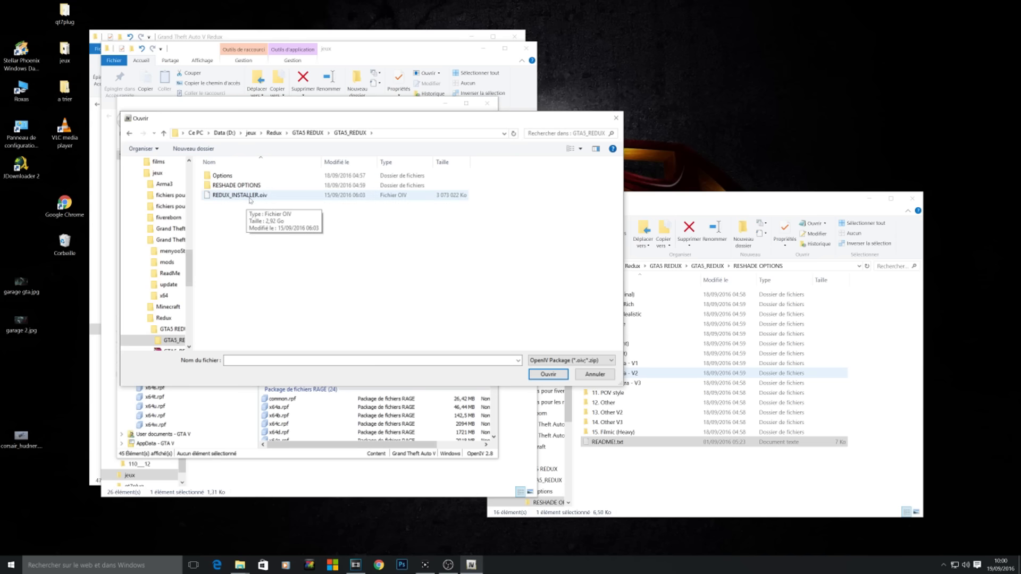
pyautogui.doubleClick(250, 195)
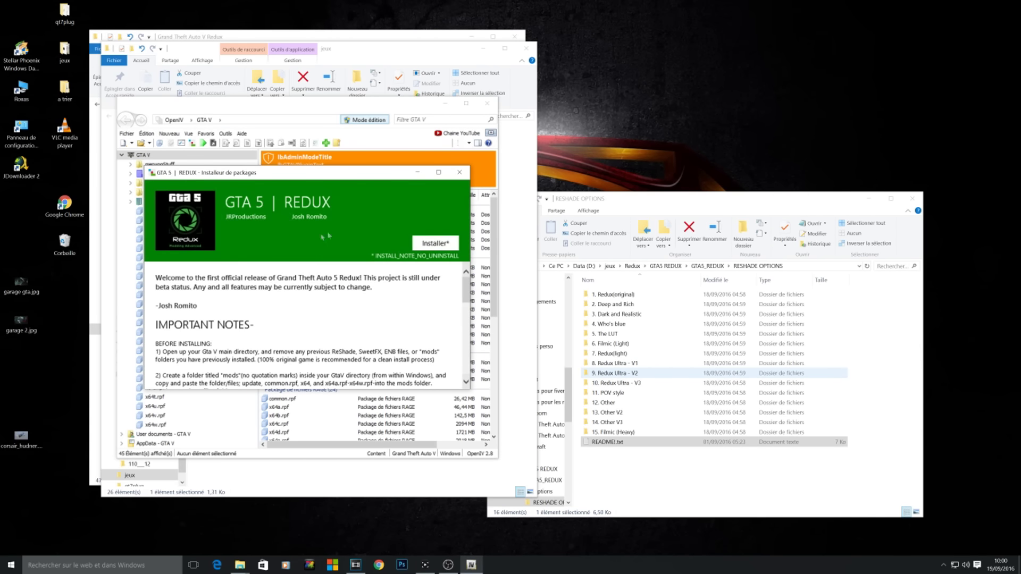
# Read the GTA 5 Redux installation notes and install the package directly into the game folder.
pyautogui.scroll(-2, 244, 320)
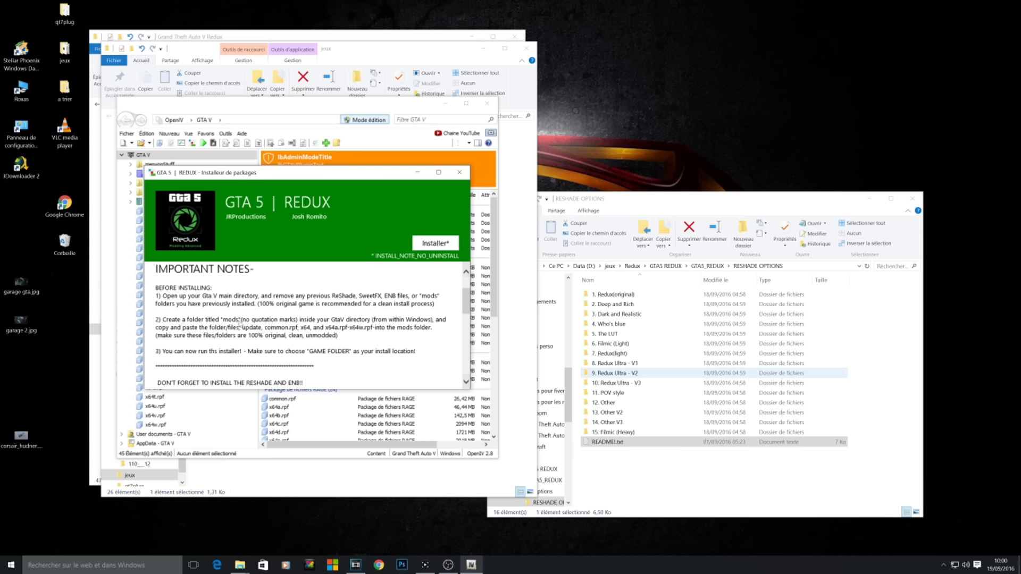
pyautogui.scroll(-2, 242, 322)
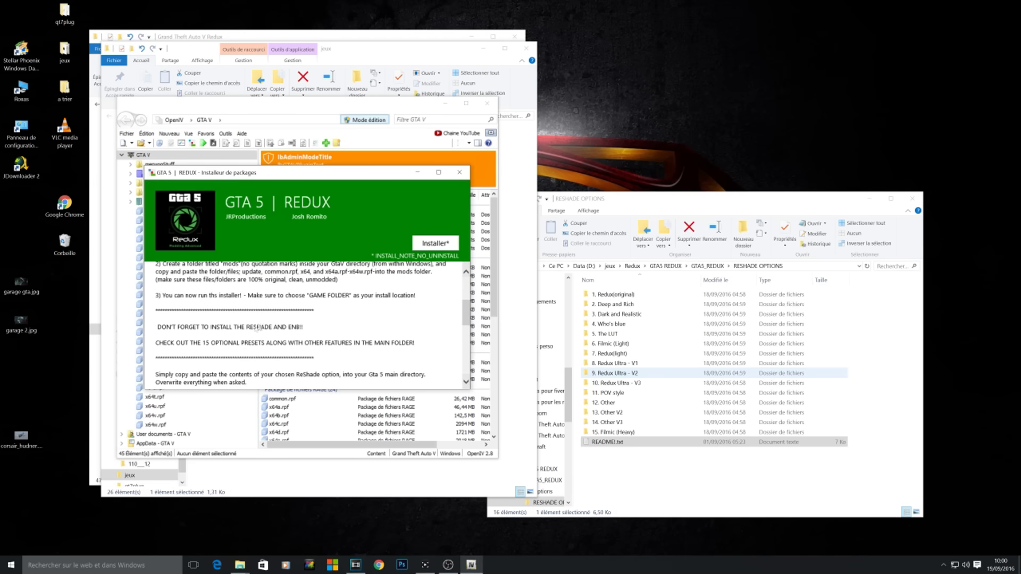
pyautogui.scroll(-2, 271, 343)
pyautogui.scroll(3, 272, 343)
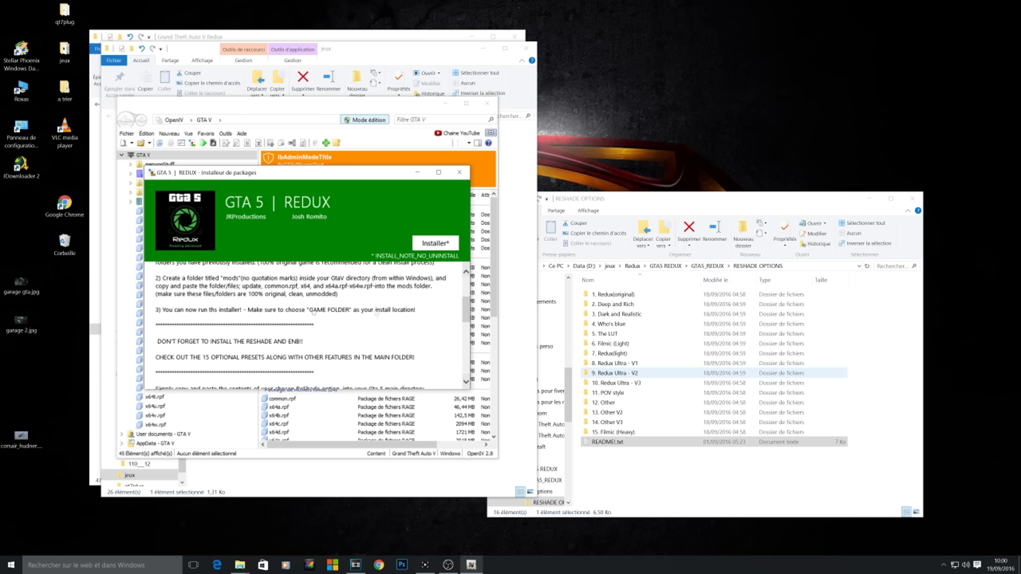
pyautogui.click(425, 244)
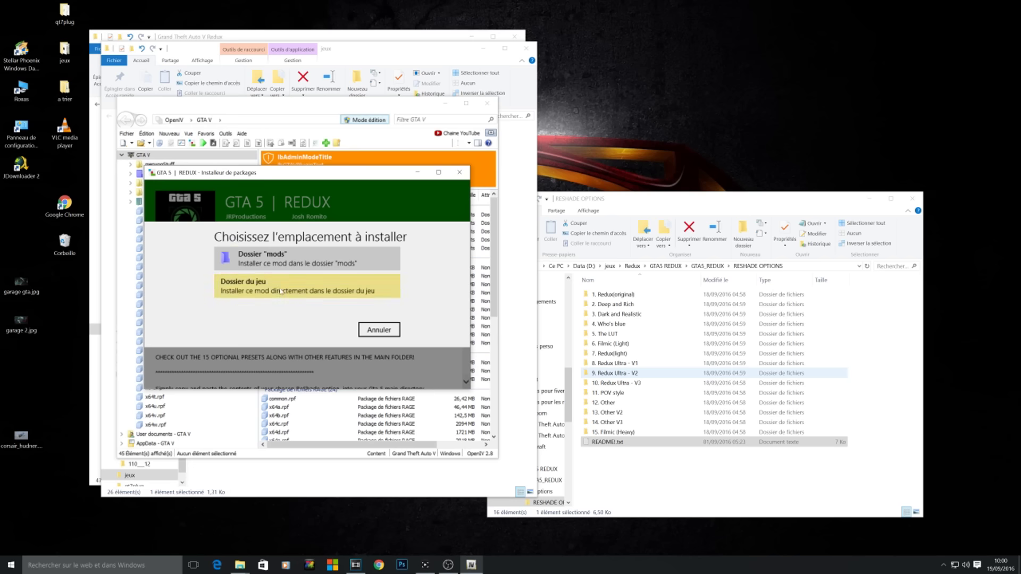
pyautogui.click(281, 290)
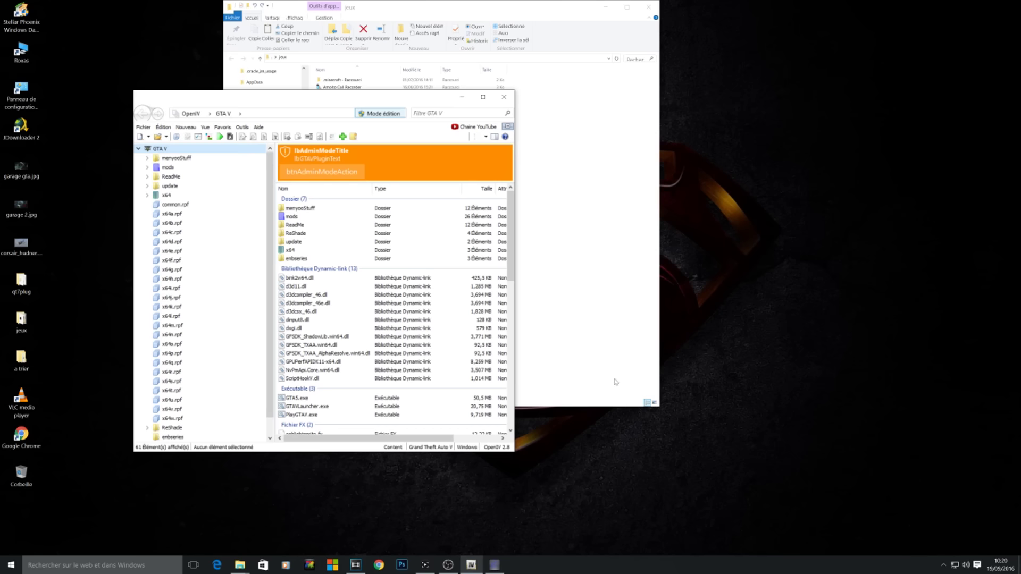
# Switch to the 15. Filmic (Heavy) folder window and go back up to the Redux folder.
pyautogui.click(556, 250)
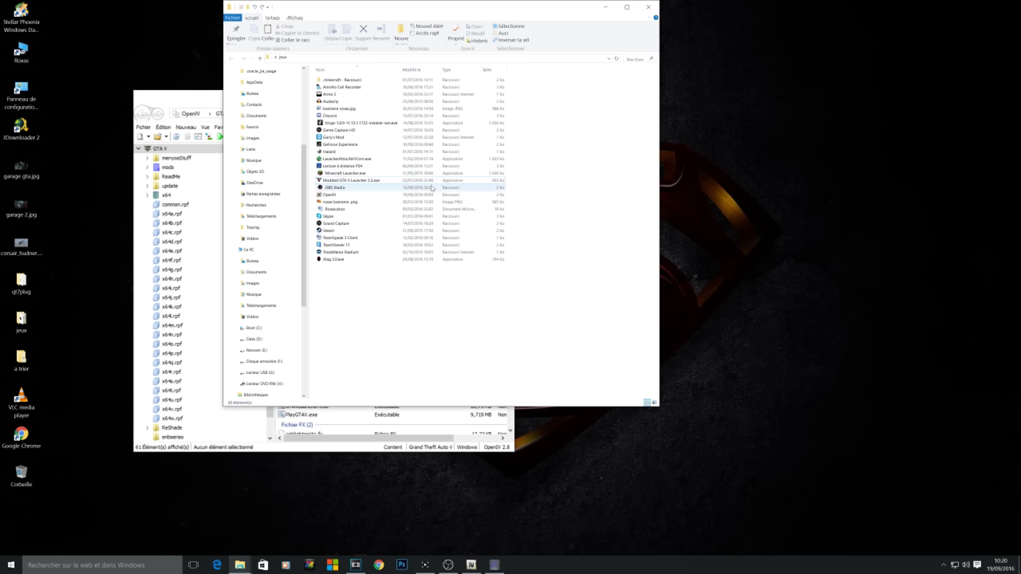
pyautogui.moveTo(240, 563)
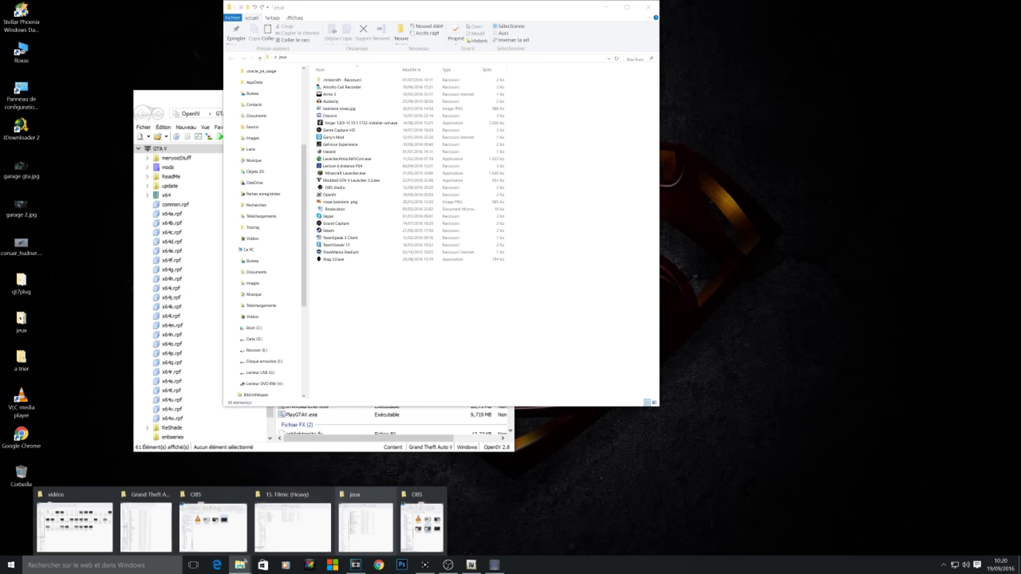
pyautogui.click(297, 524)
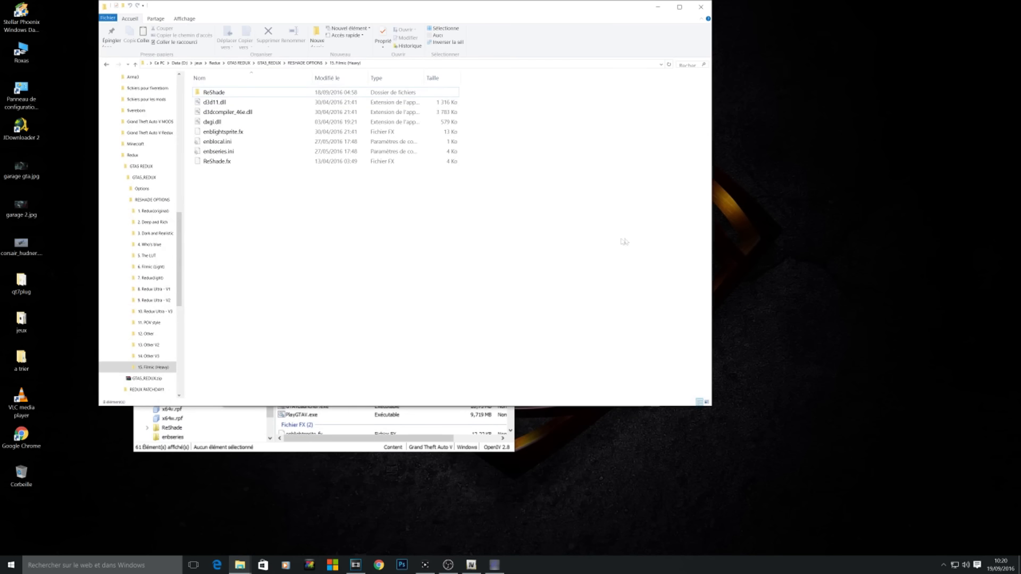
pyautogui.press('BackSpace')
pyautogui.press('BackSpace')
pyautogui.press('BackSpace')
pyautogui.press('BackSpace')
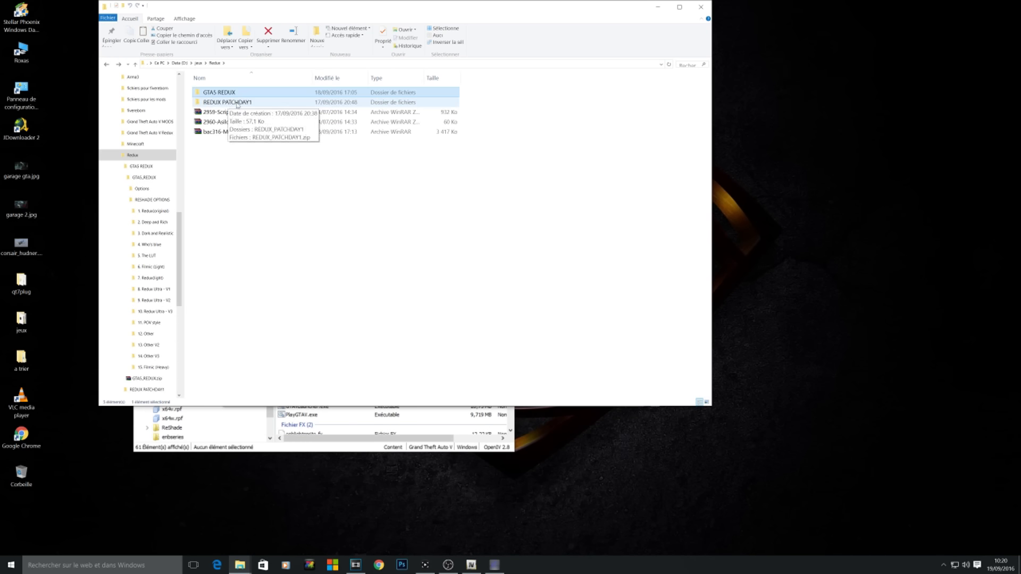
# Open REDUX PATCHDAY1 and its REDUX_PATCHDAY1 subfolder, moving the window clear of the others.
pyautogui.doubleClick(237, 102)
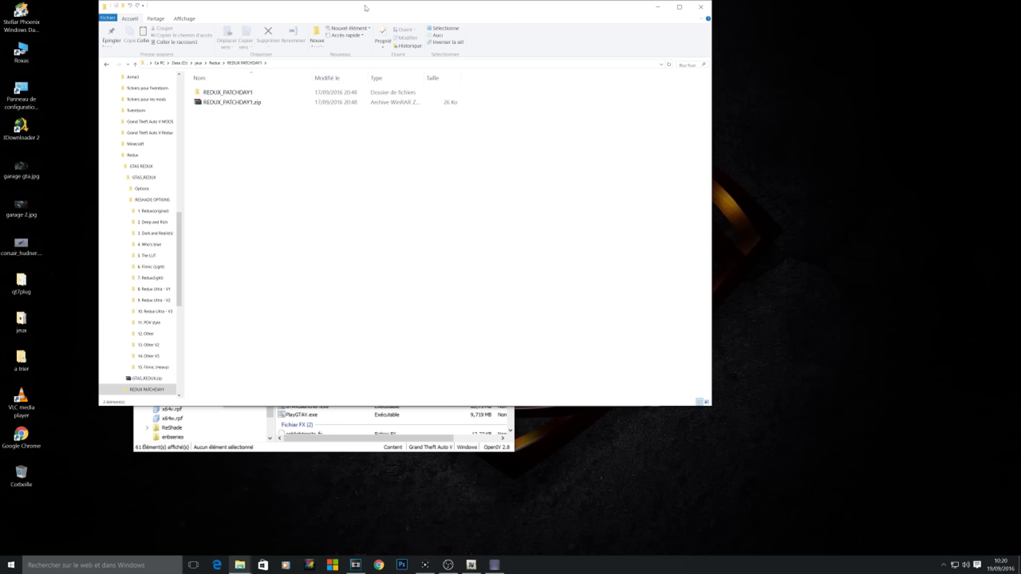
pyautogui.moveTo(366, 8); pyautogui.dragTo(588, 69)
pyautogui.doubleClick(461, 149)
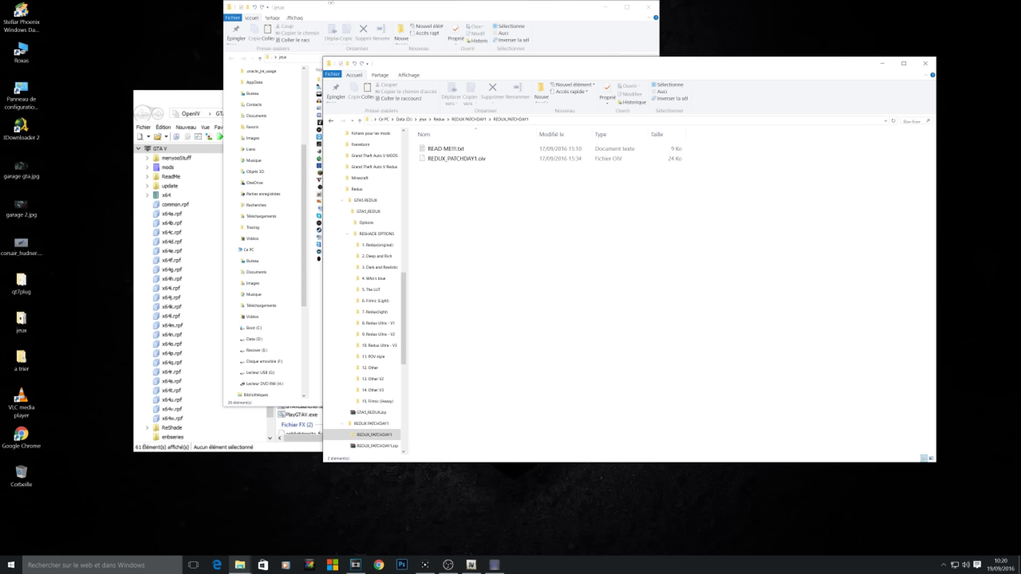
pyautogui.click(335, 8)
pyautogui.click(346, 181)
pyautogui.rightClick(348, 182)
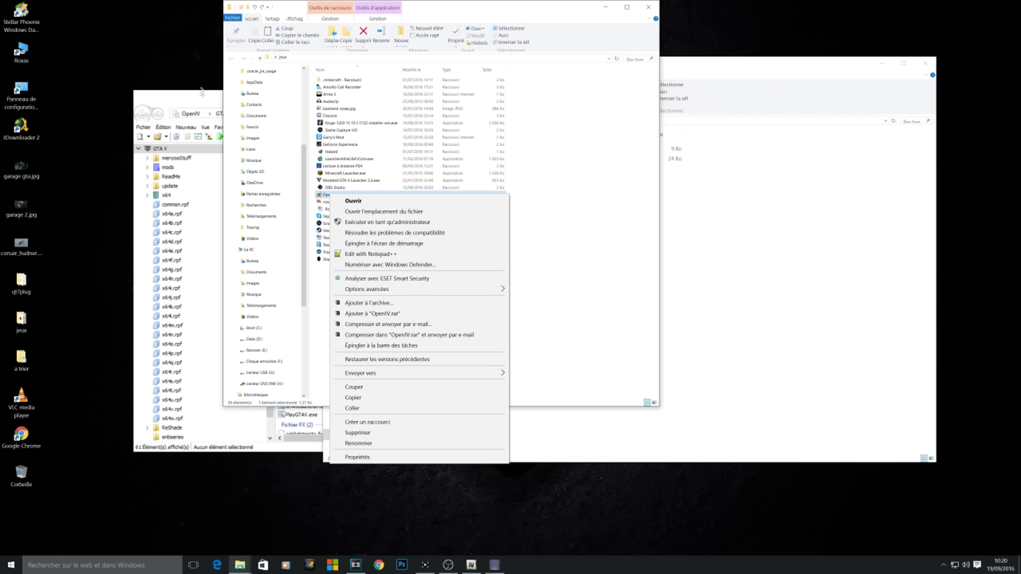
# Load REDUX_PATCHDAY1.oiv from jeux\Redux\REDUX PATCHDAY1\REDUX_PATCHDAY1 into OpenIV's package installer.
pyautogui.click(203, 99)
pyautogui.click(242, 127)
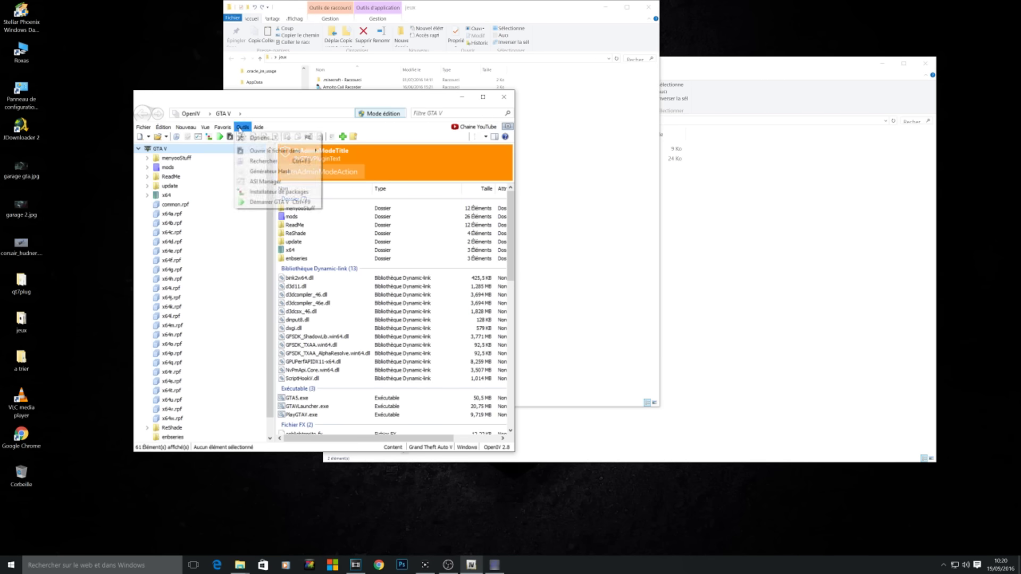
pyautogui.click(269, 191)
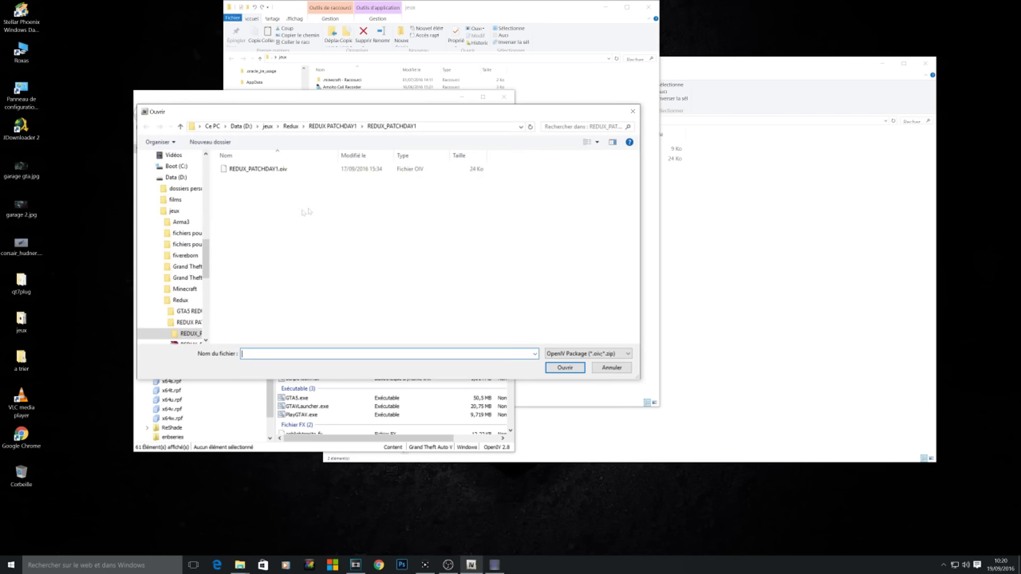
pyautogui.click(328, 128)
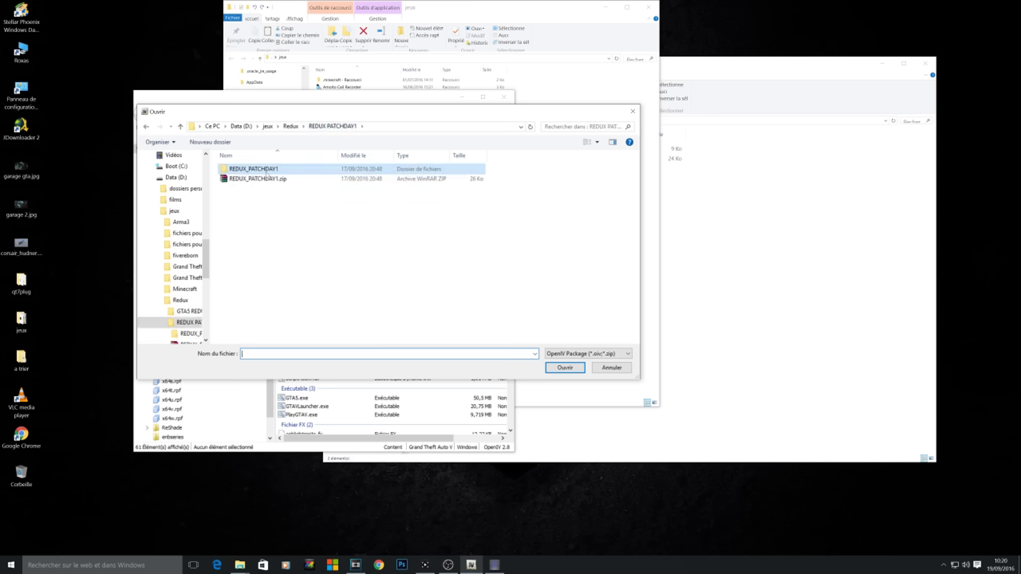
pyautogui.doubleClick(266, 172)
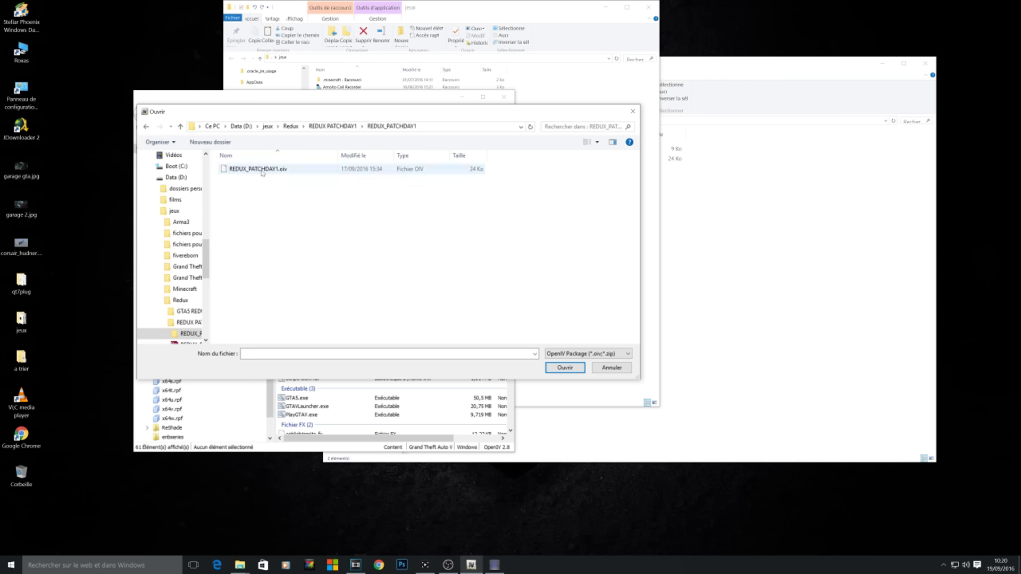
pyautogui.doubleClick(258, 169)
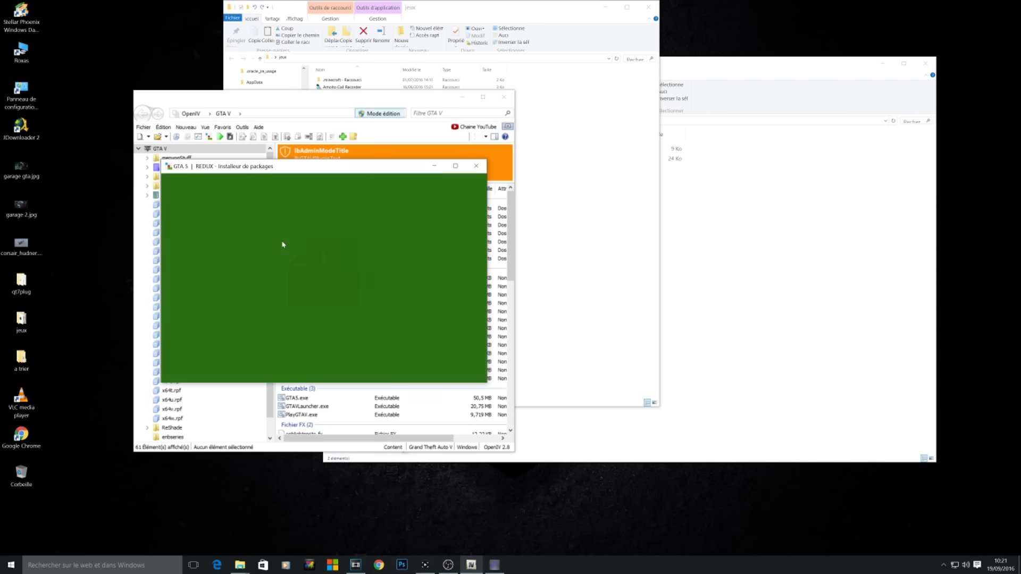
# Read the patch's installation notes, install it directly into the game folder, and close the package installer.
pyautogui.scroll(-2, 246, 318)
pyautogui.scroll(2, 245, 318)
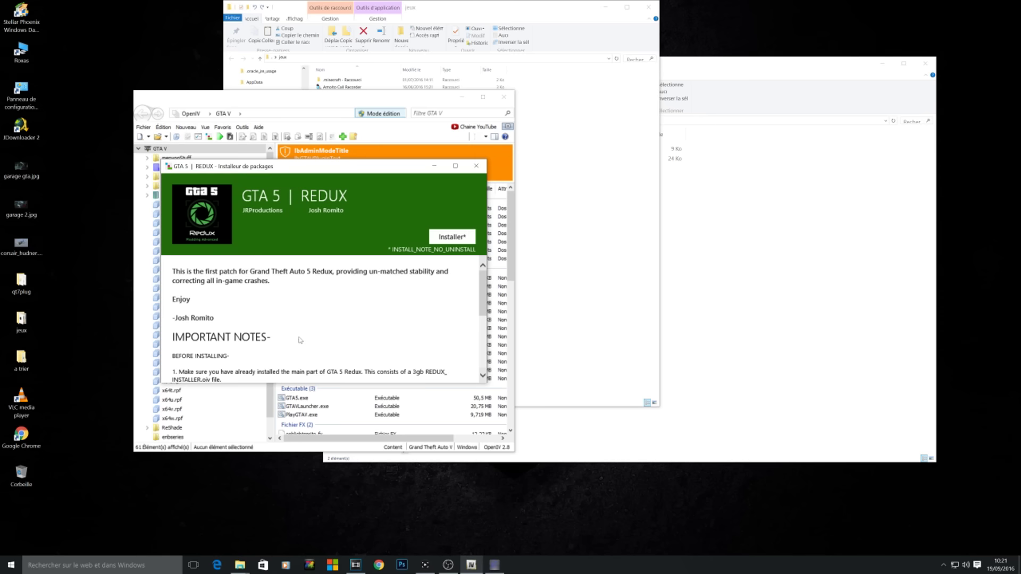
pyautogui.scroll(-1, 238, 348)
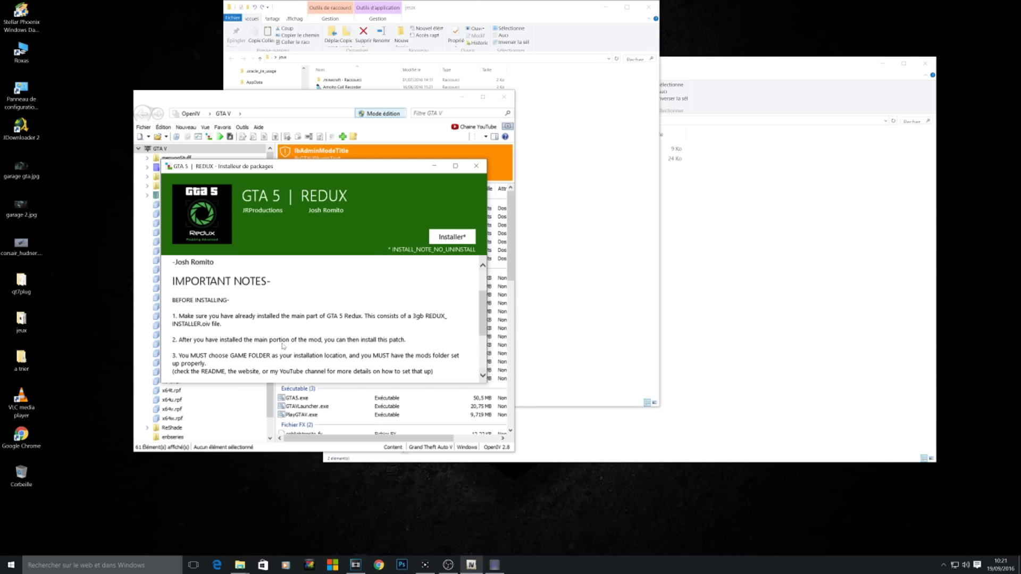
pyautogui.scroll(-2, 327, 349)
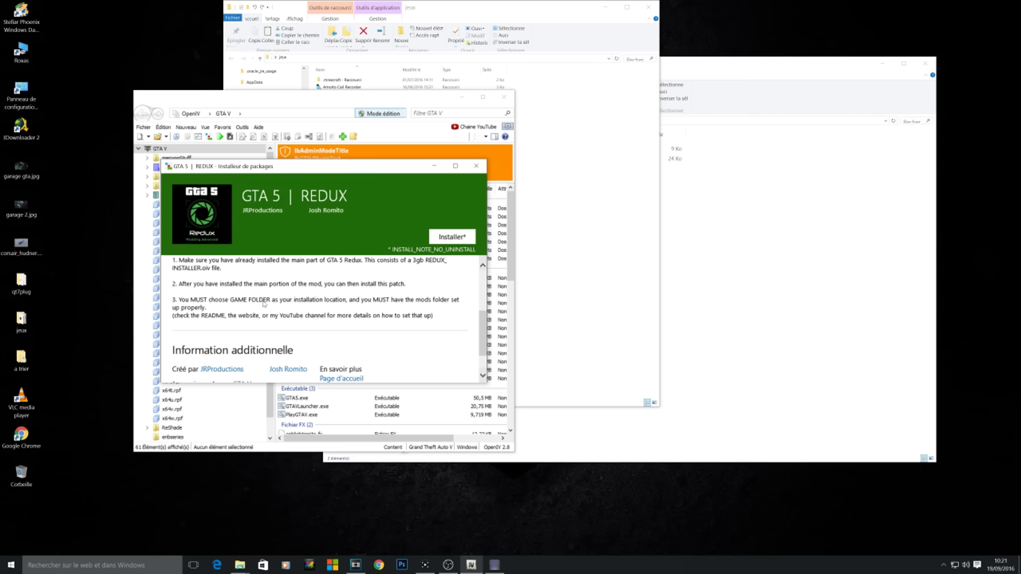
pyautogui.click(448, 244)
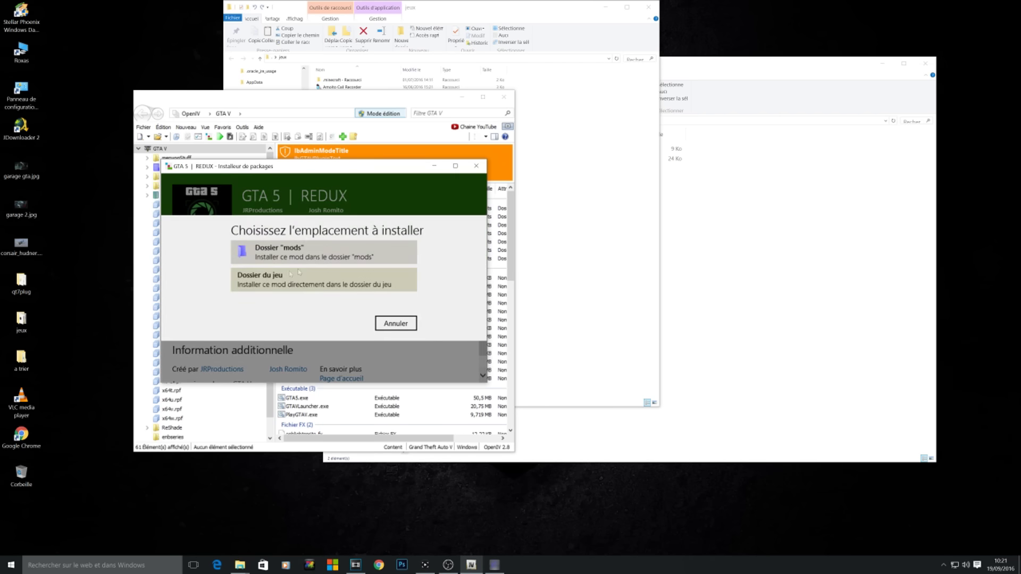
pyautogui.click(279, 281)
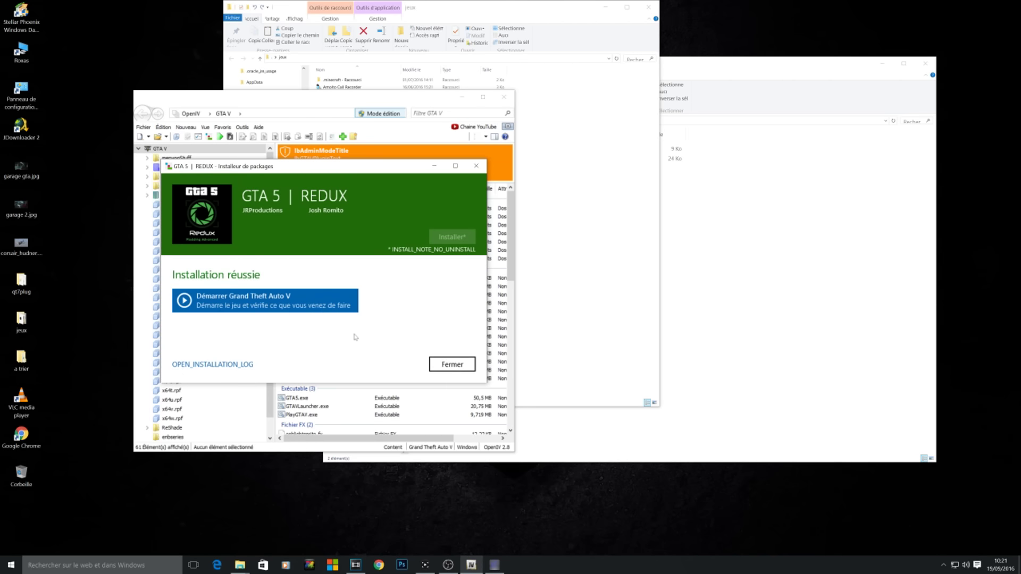
pyautogui.click(443, 364)
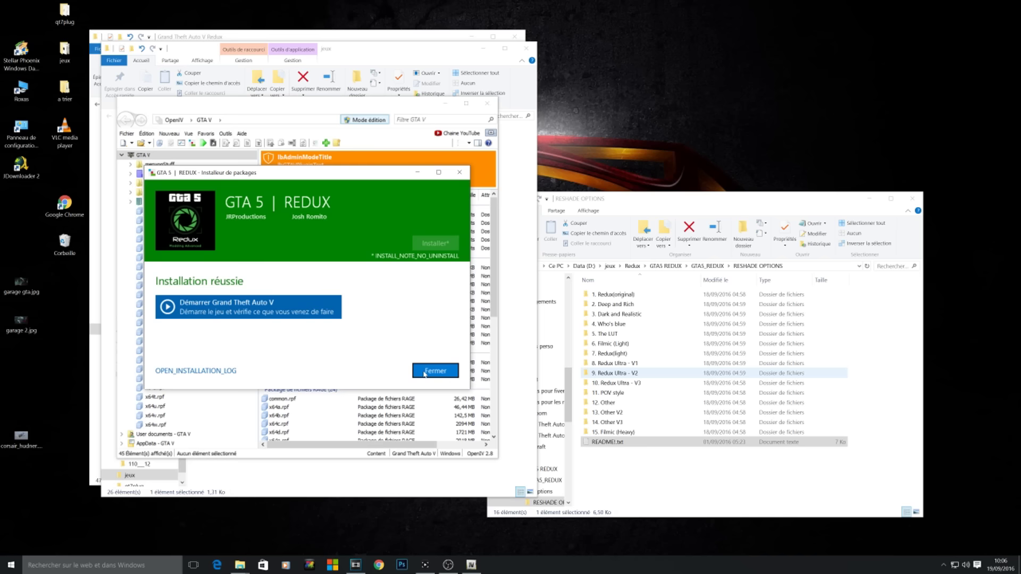
pyautogui.click(435, 368)
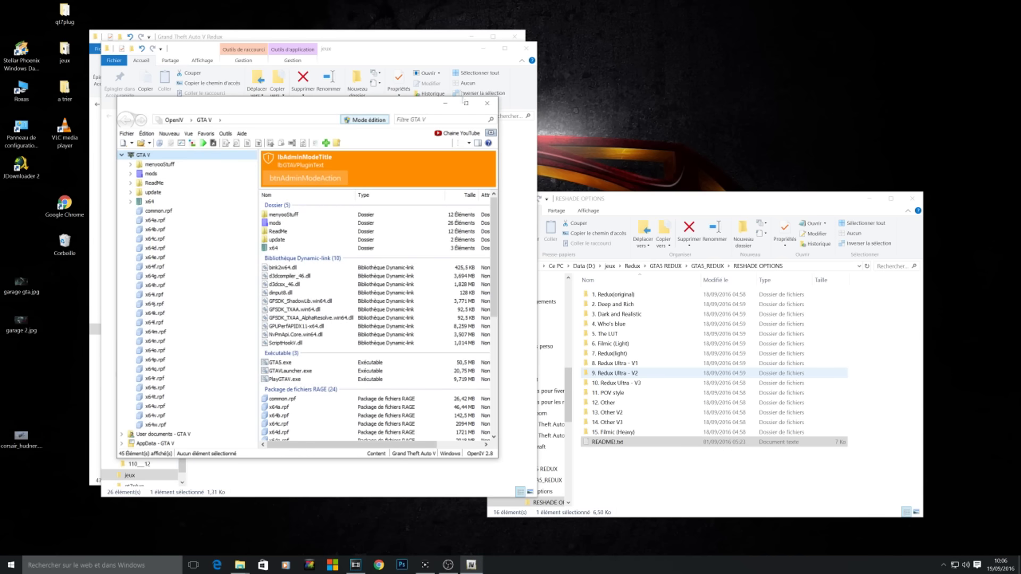
# Minimize the OpenIV and jeux windows and bring the RESHADE OPTIONS folder window forward.
pyautogui.click(450, 105)
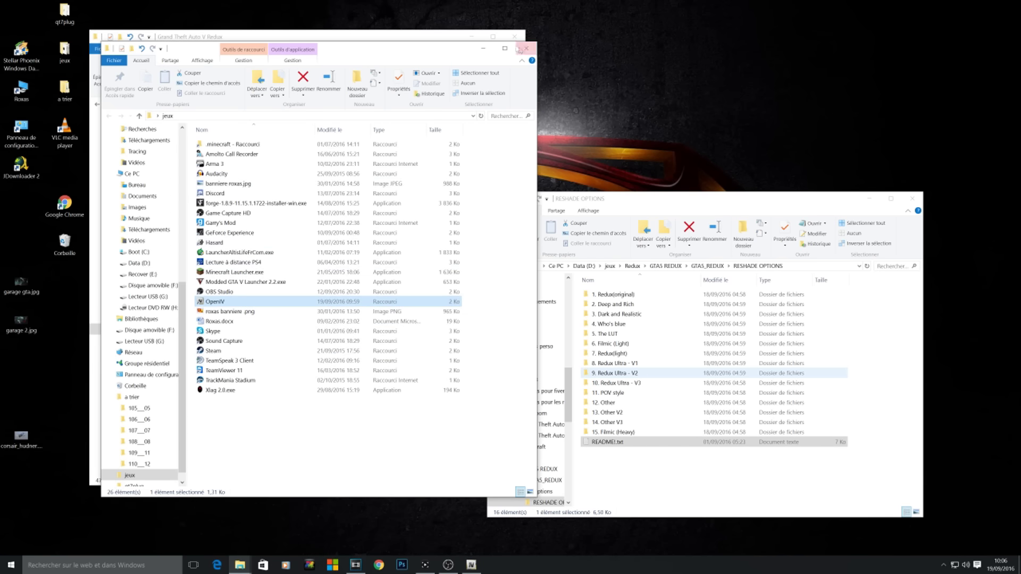
pyautogui.click(483, 49)
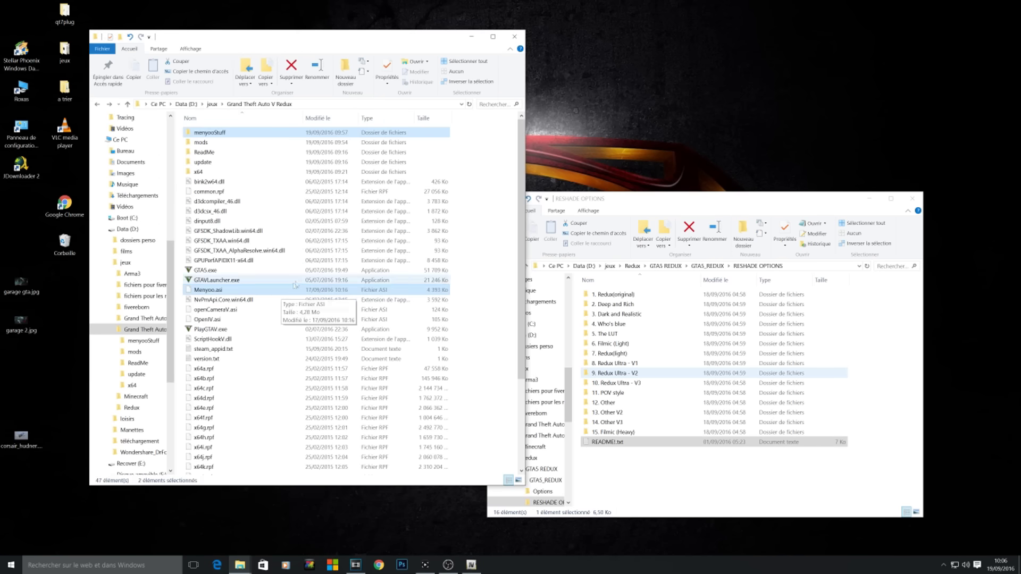
pyautogui.click(629, 476)
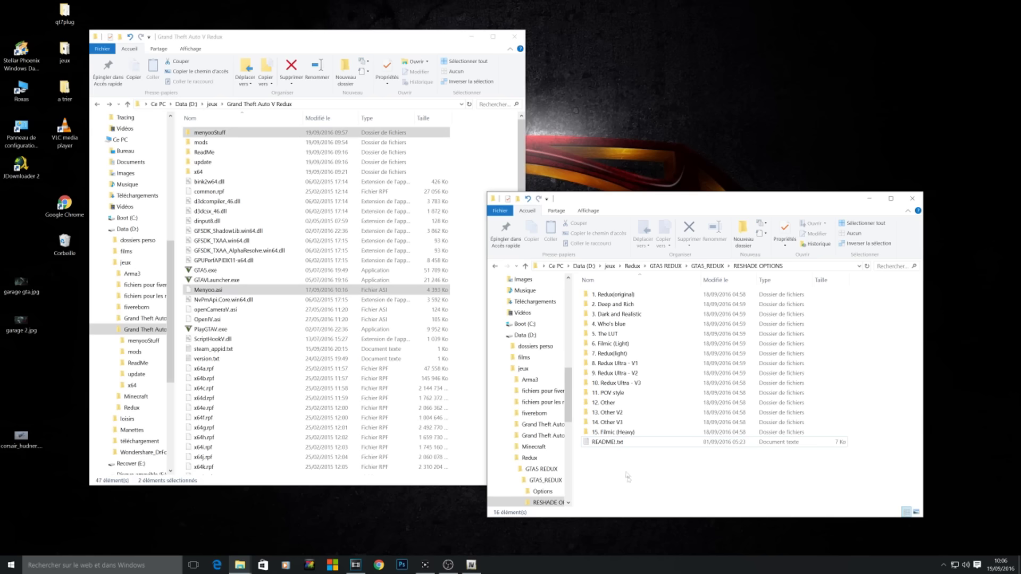
# Browse from GTA5 REDUX back into RESHADE OPTIONS and look over the files of the 1. Redux(original) preset.
pyautogui.press('BackSpace')
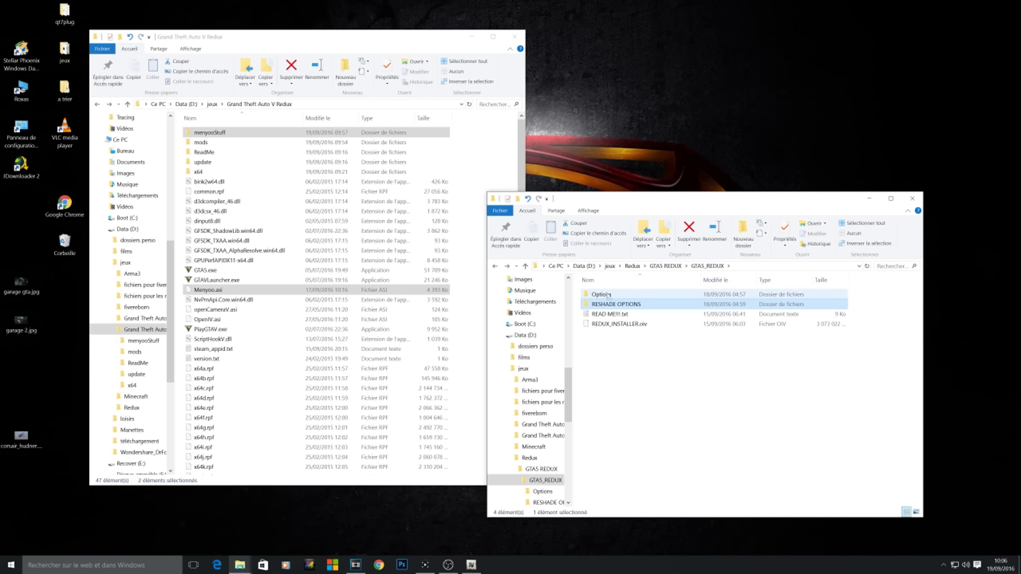
pyautogui.press('BackSpace')
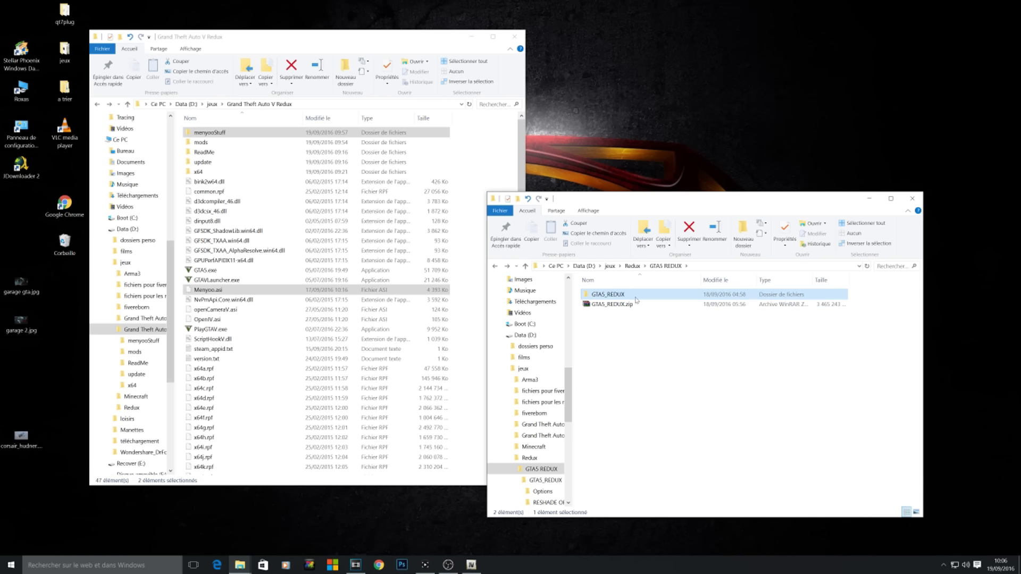
pyautogui.doubleClick(611, 295)
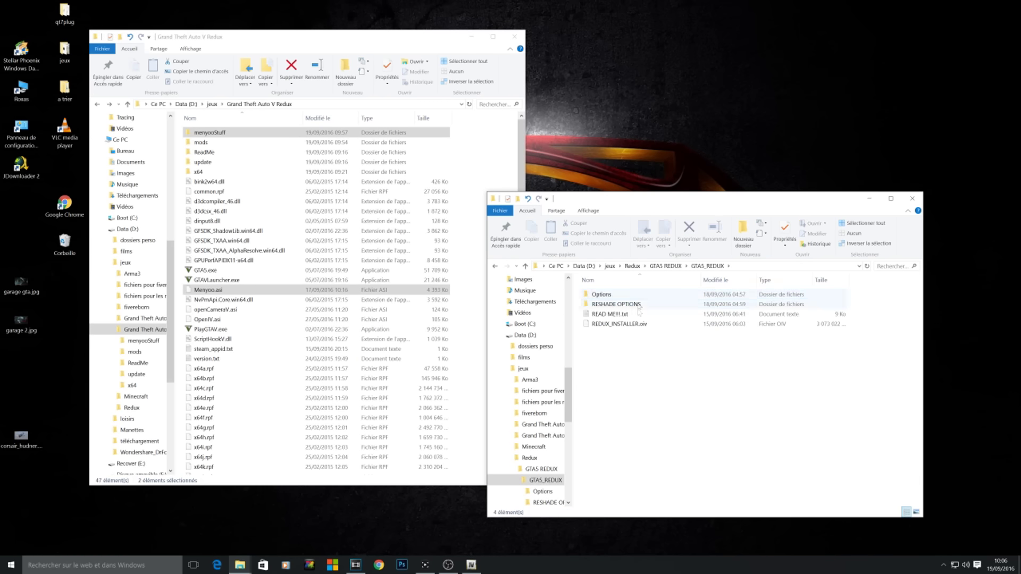
pyautogui.doubleClick(604, 305)
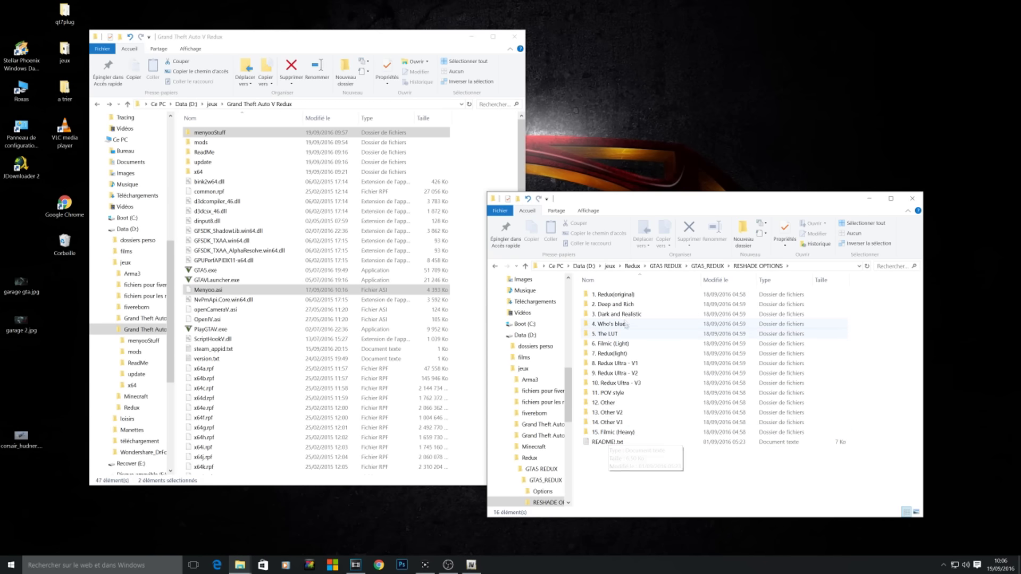
pyautogui.doubleClick(624, 298)
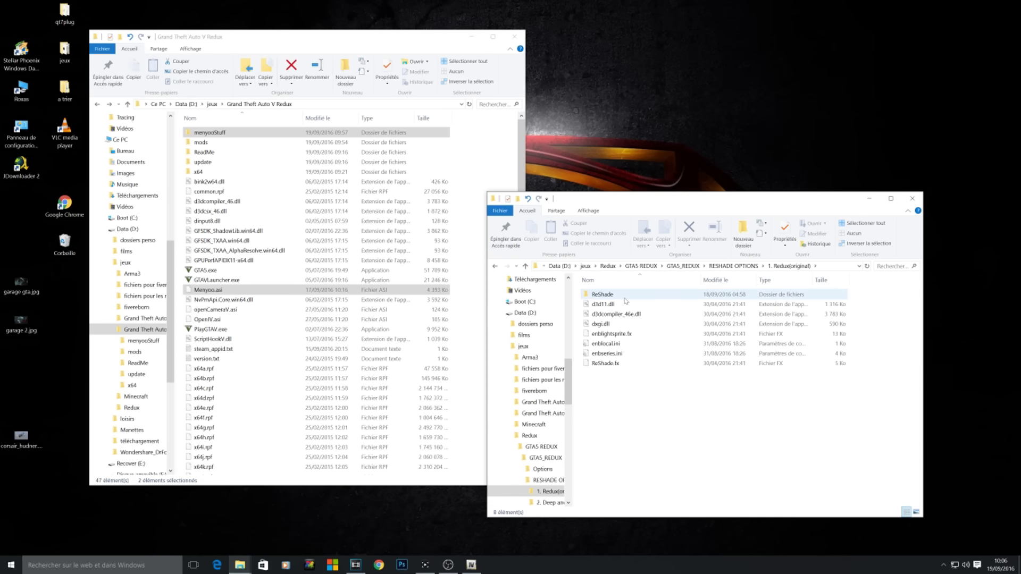
pyautogui.hotkey('alt', 'Left')
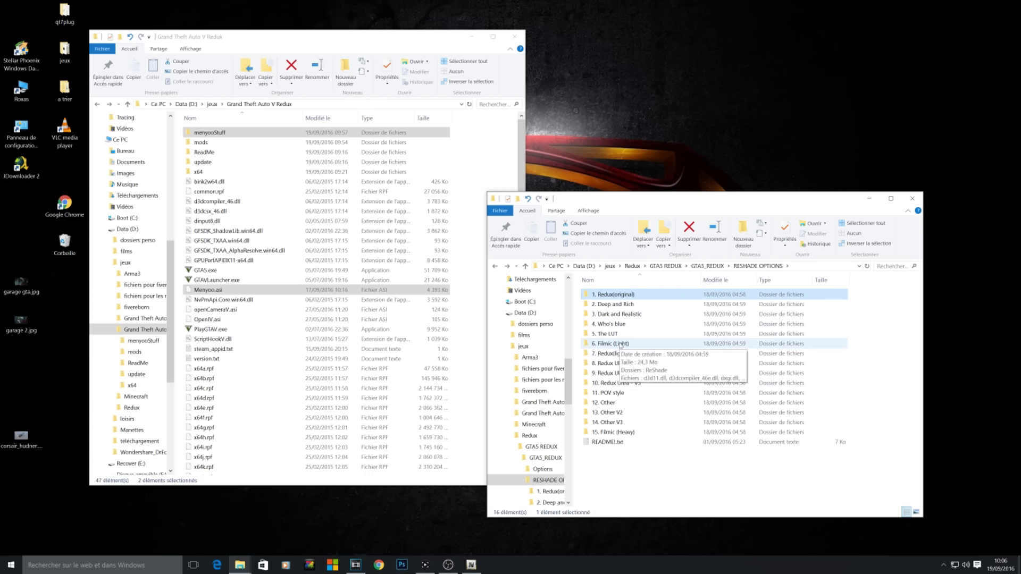
# Copy everything from the 9. Redux Ultra - V2 preset into the Grand Theft Auto V Redux folder, replacing the existing d3dcompiler_46.dll.
pyautogui.doubleClick(624, 374)
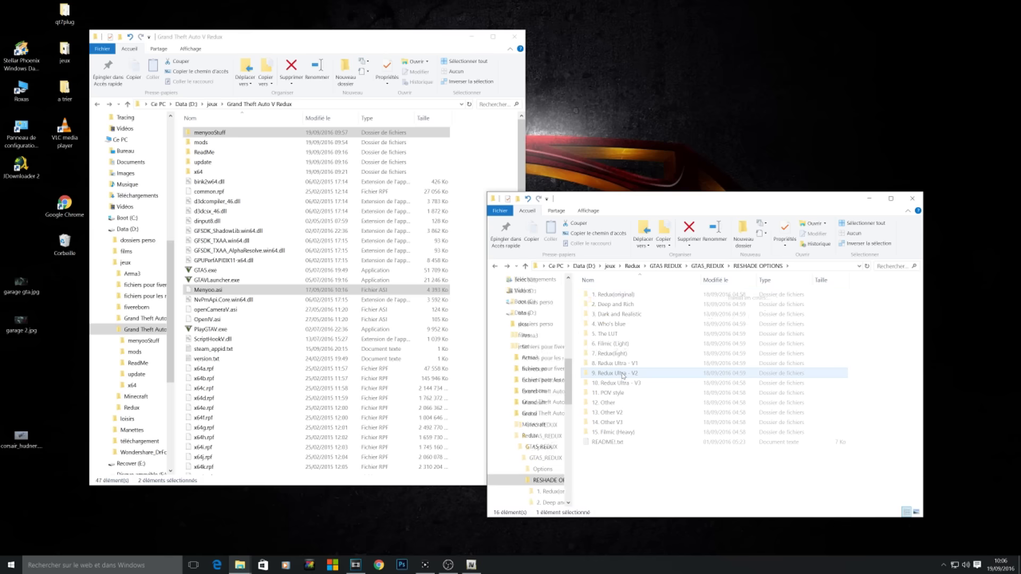
pyautogui.moveTo(593, 398); pyautogui.dragTo(588, 292)
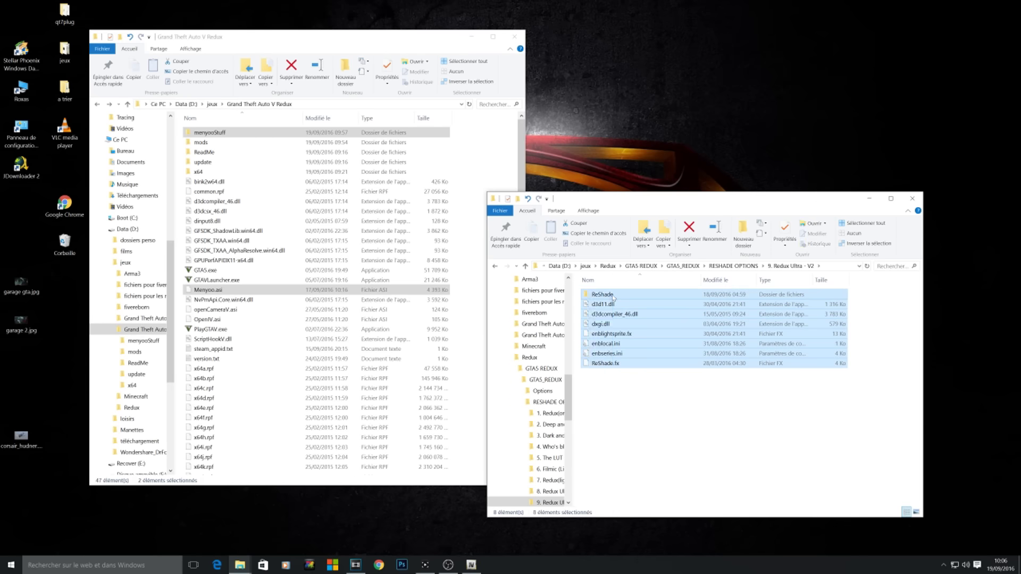
pyautogui.rightClick(613, 296)
pyautogui.press('Escape')
pyautogui.hotkey('alt', 'Left')
pyautogui.click(479, 341)
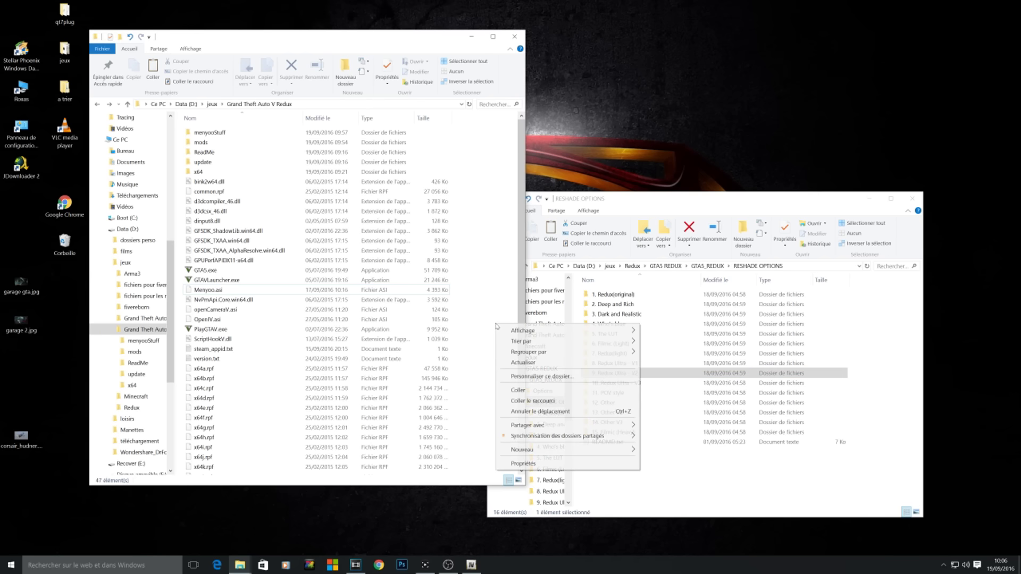
pyautogui.rightClick(496, 323)
pyautogui.click(529, 391)
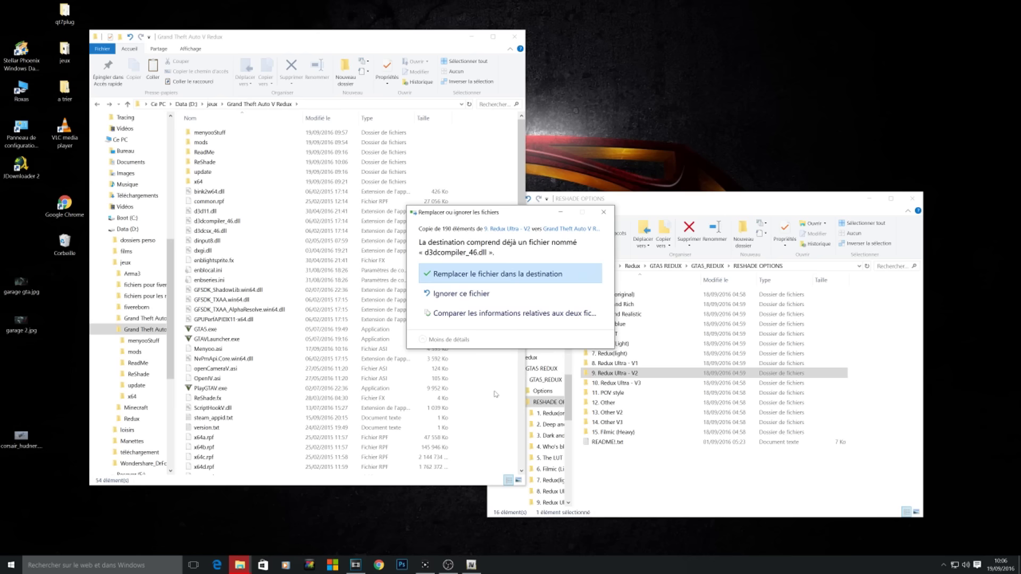
pyautogui.click(475, 277)
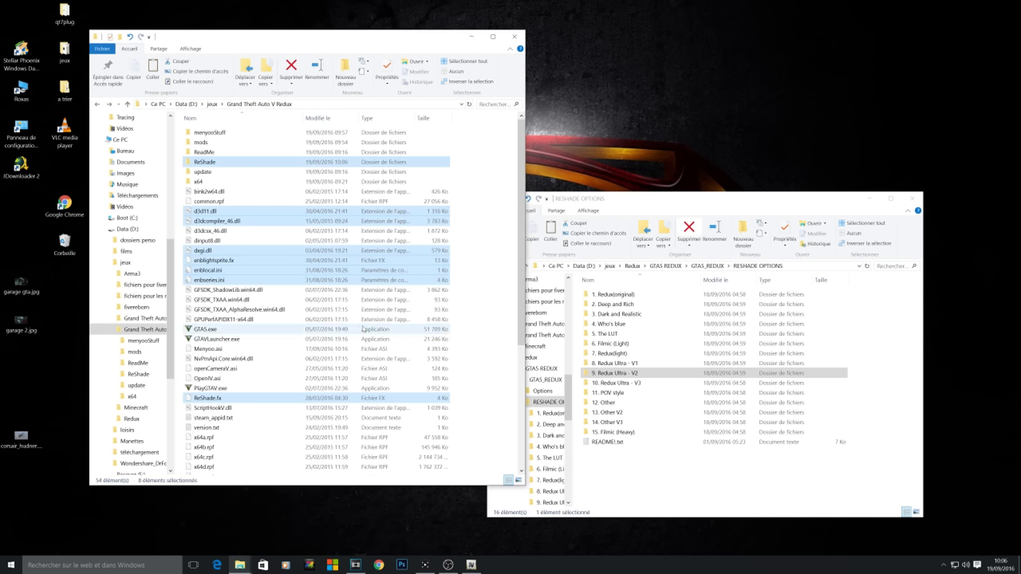
pyautogui.scroll(-5, 350, 343)
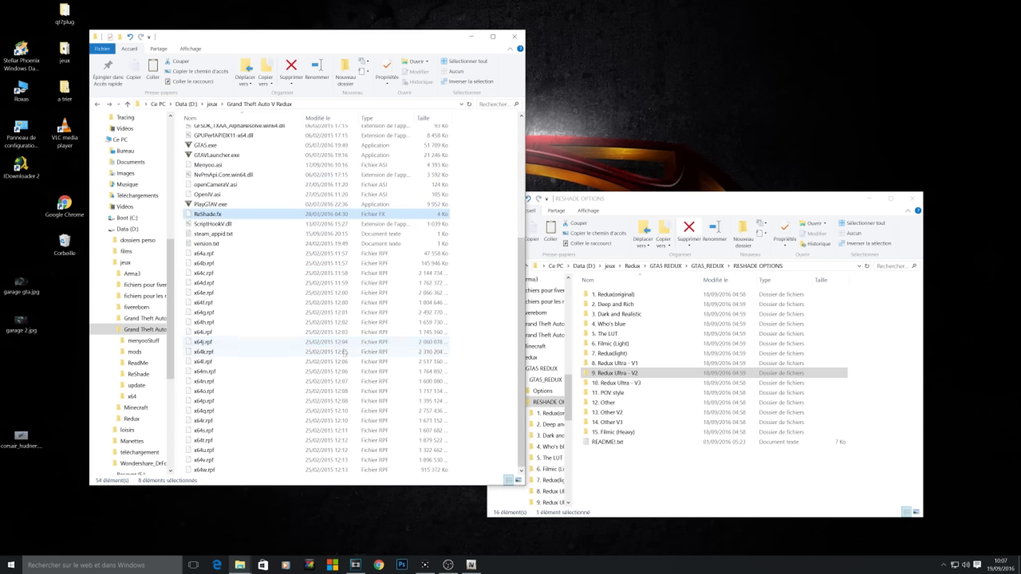
pyautogui.scroll(5, 346, 356)
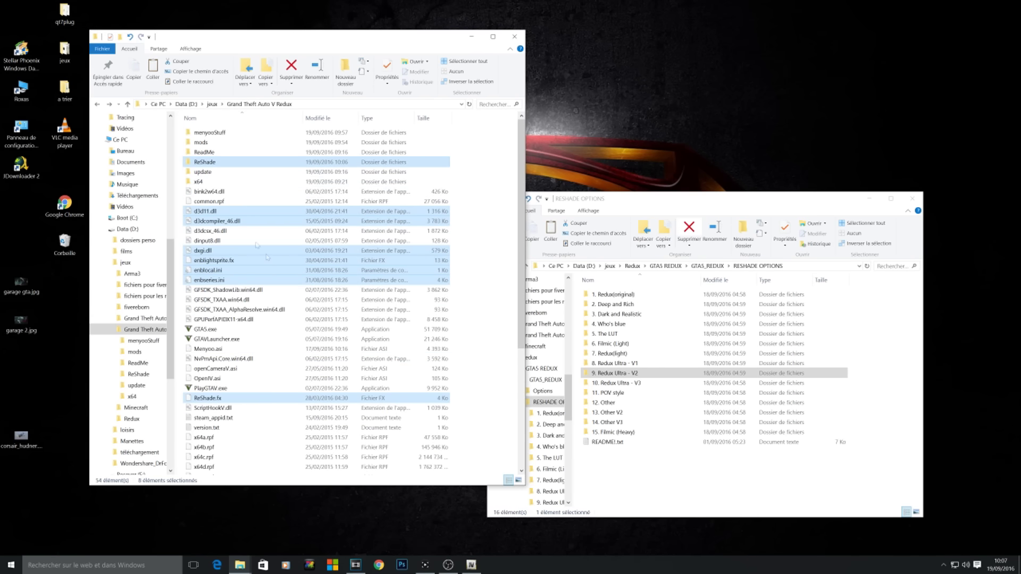
pyautogui.click(478, 299)
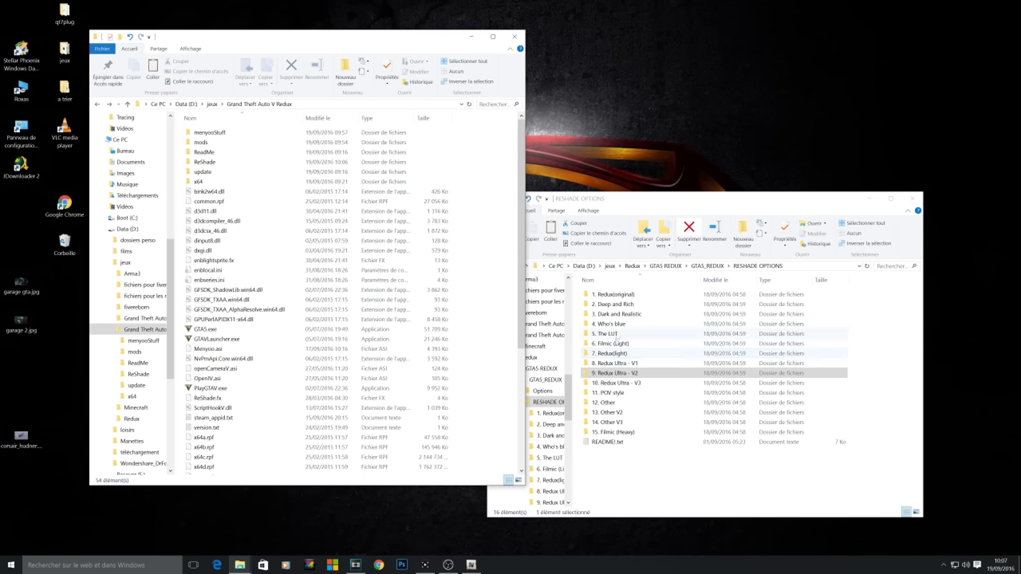
# Open the 1. Redux(original) preset folder and look over its files.
pyautogui.doubleClick(622, 297)
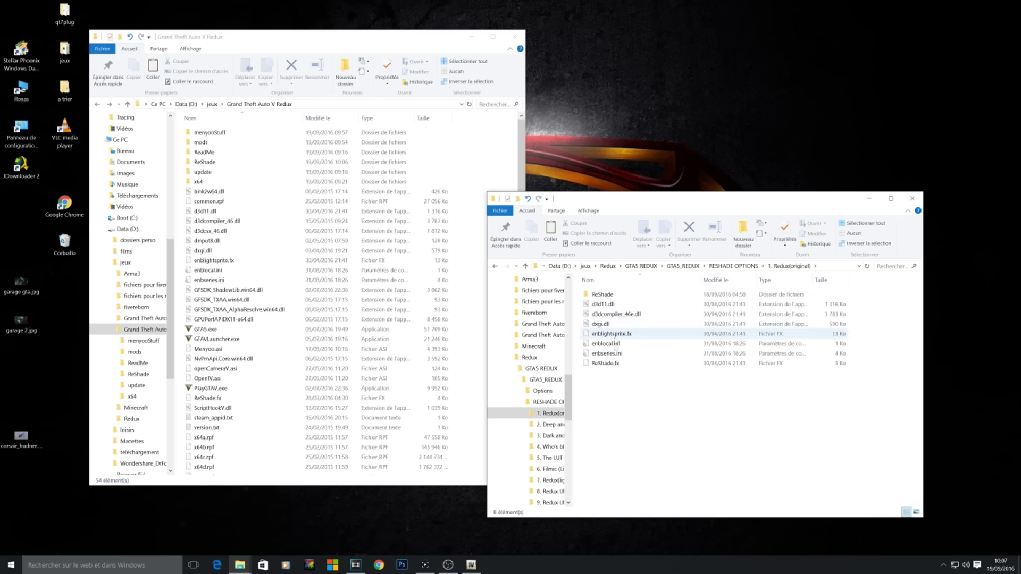
pyautogui.moveTo(595, 401); pyautogui.dragTo(609, 311)
pyautogui.click(625, 418)
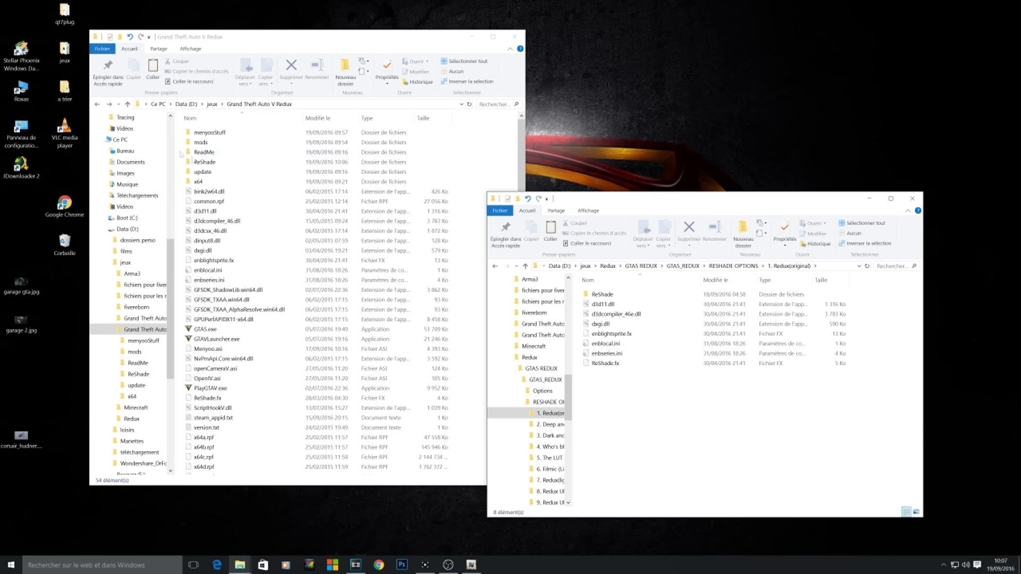
# Try to delete the ReShade folder from the Grand Theft Auto V Redux folder.
pyautogui.click(206, 154)
pyautogui.click(206, 161)
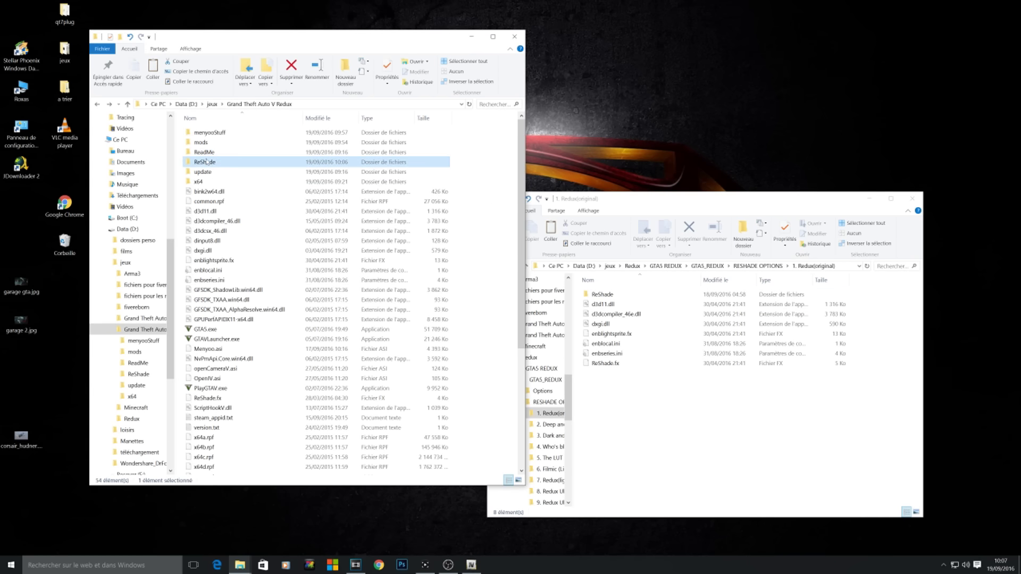
pyautogui.rightClick(207, 161)
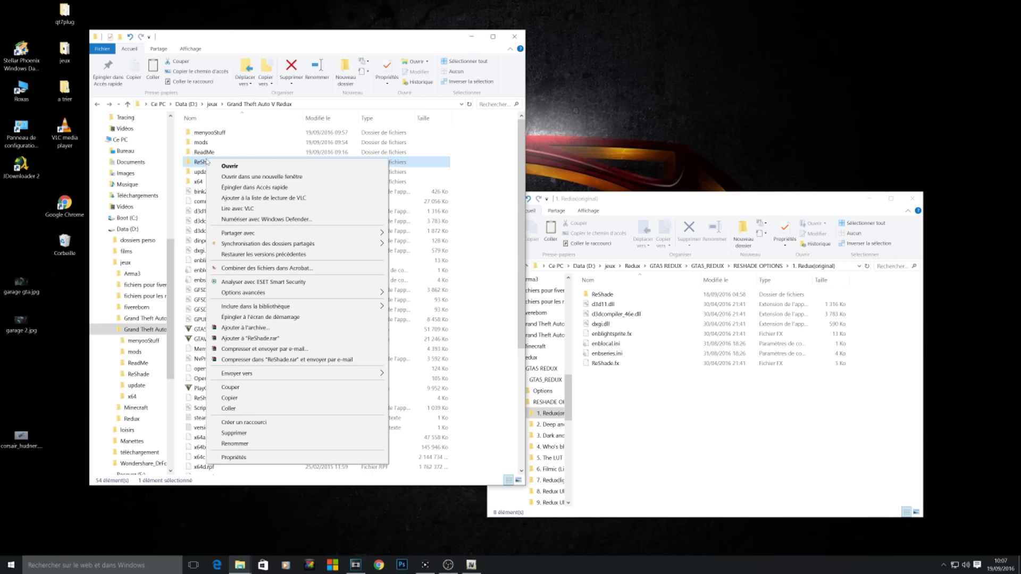
pyautogui.click(251, 433)
pyautogui.click(550, 308)
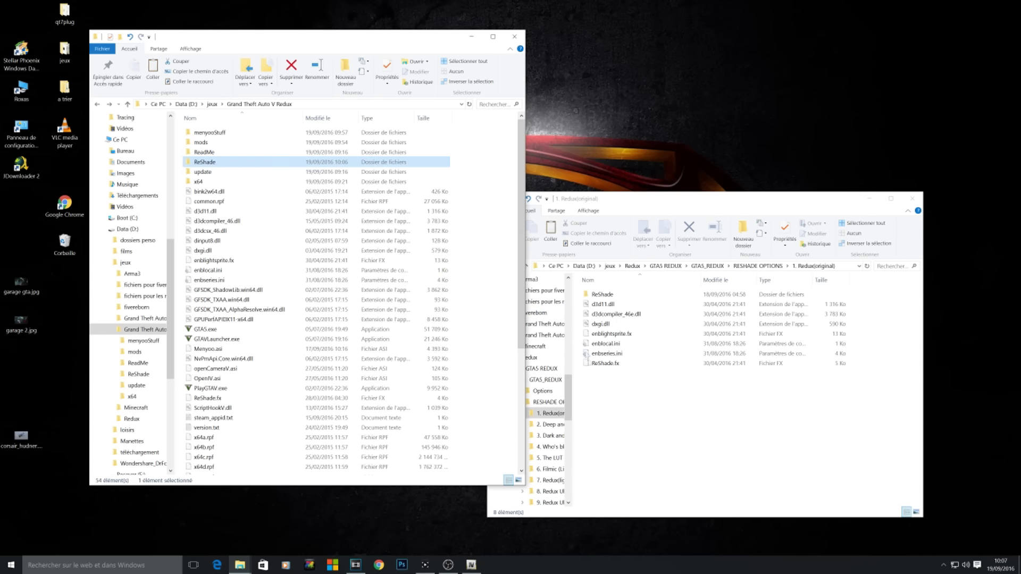
# Copy everything from the 1. Redux(original) preset into the Grand Theft Auto V Redux folder, replacing the files with identical names.
pyautogui.click(592, 402)
pyautogui.moveTo(592, 403); pyautogui.dragTo(613, 292)
pyautogui.rightClick(613, 292)
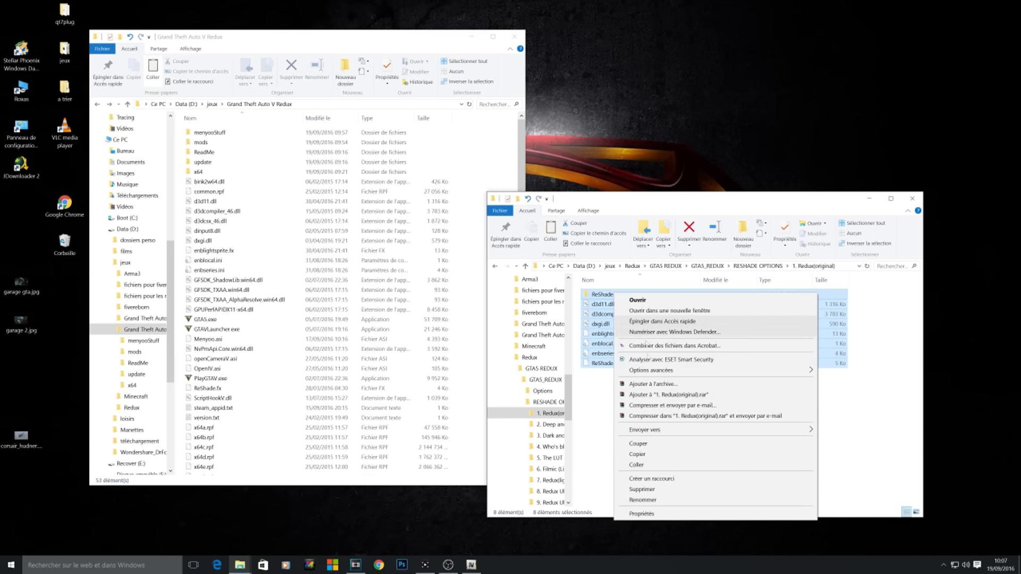
pyautogui.click(656, 459)
pyautogui.rightClick(481, 500)
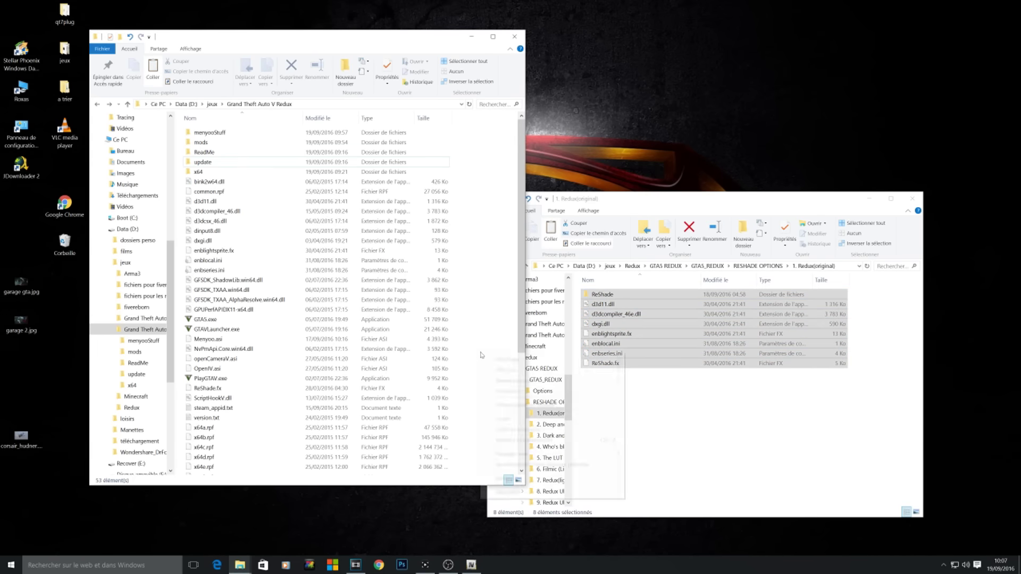
pyautogui.click(509, 419)
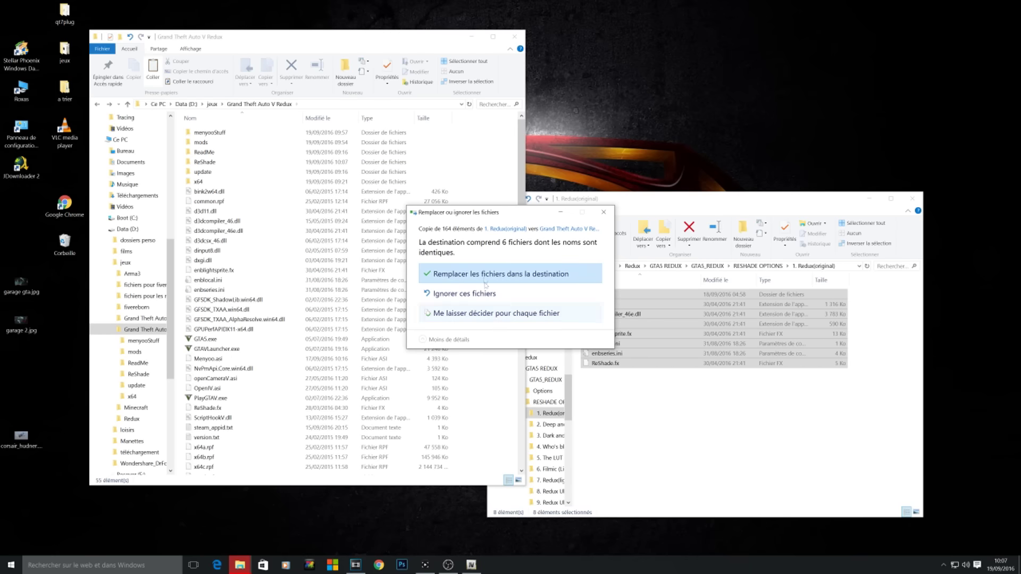
pyautogui.click(484, 274)
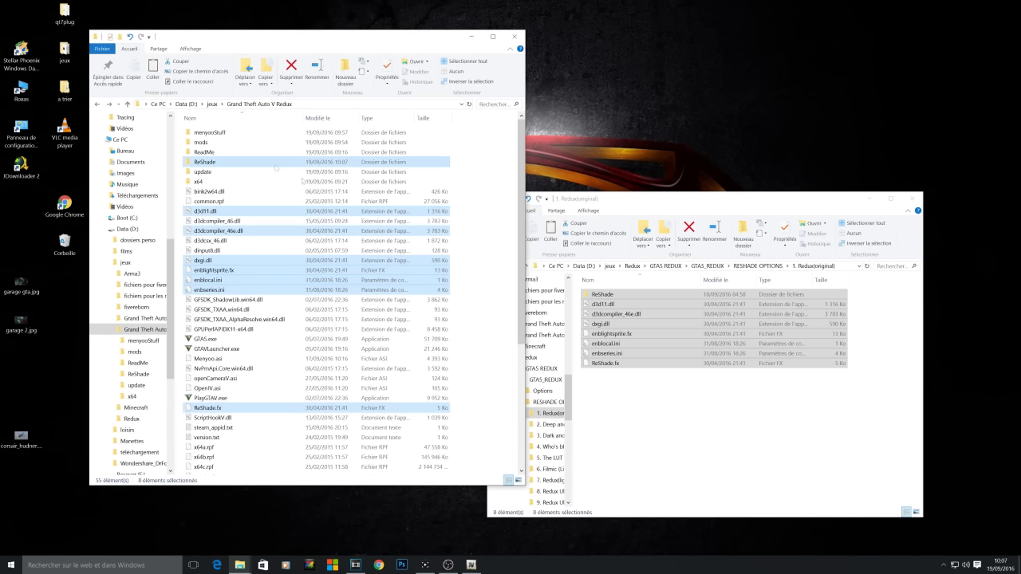
# Delete the ReShade folder from the Grand Theft Auto V Redux folder.
pyautogui.click(664, 454)
pyautogui.click(221, 163)
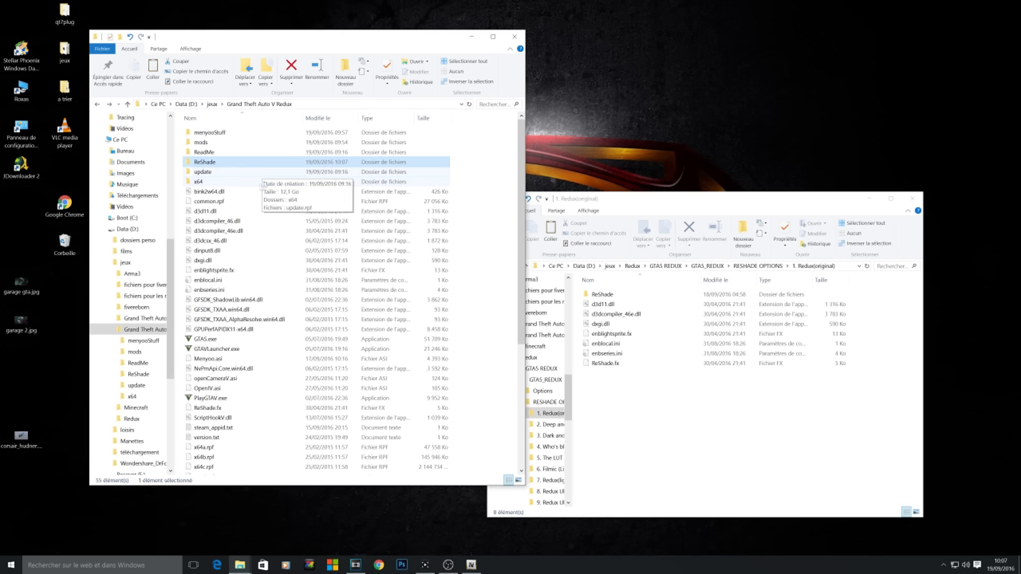
pyautogui.rightClick(221, 163)
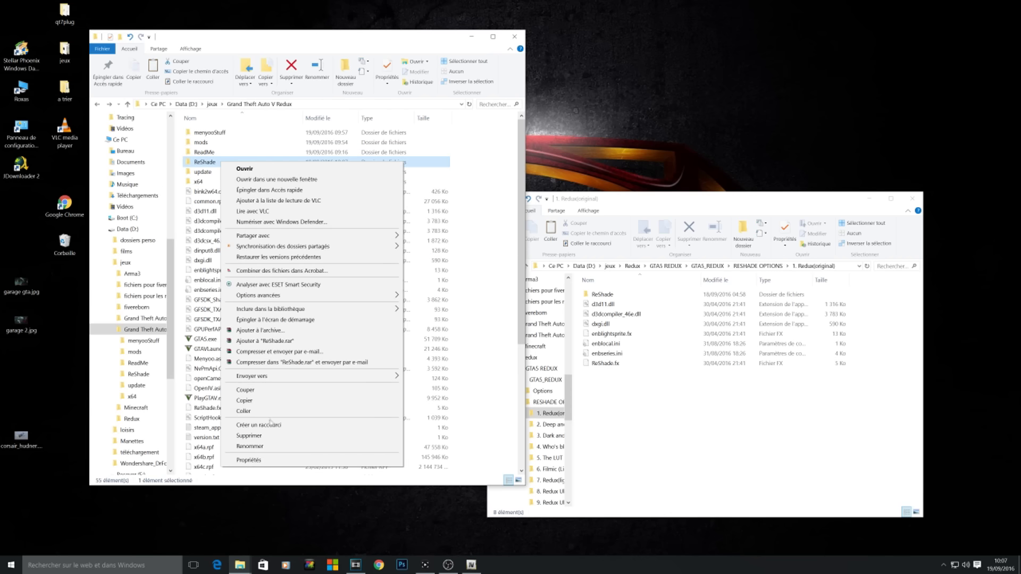
pyautogui.click(265, 436)
pyautogui.click(545, 309)
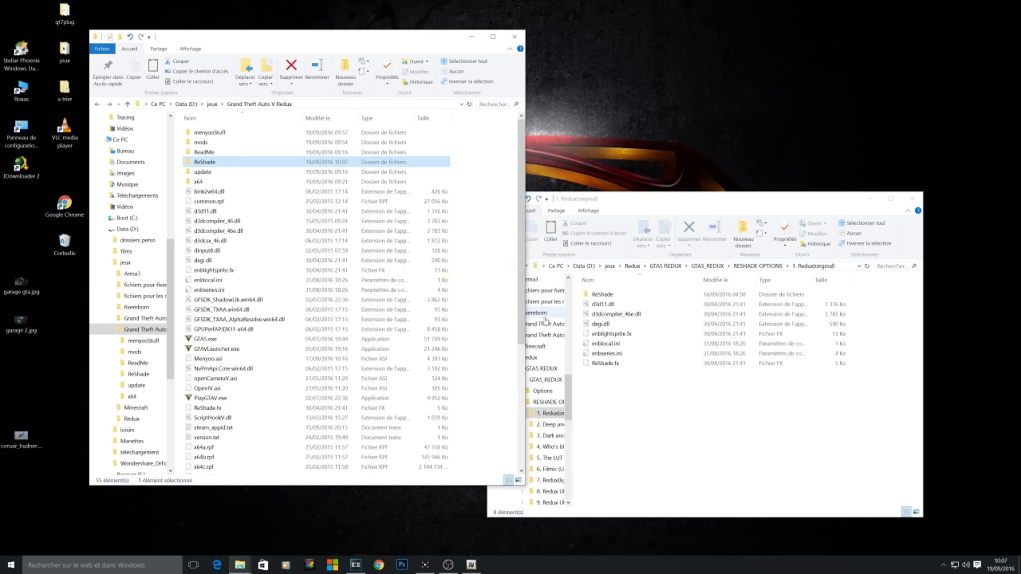
# Copy all files of the 9. Redux Ultra - V2 preset into the Grand Theft Auto V Redux folder, replacing the identically named ones.
pyautogui.click(628, 397)
pyautogui.press('BackSpace')
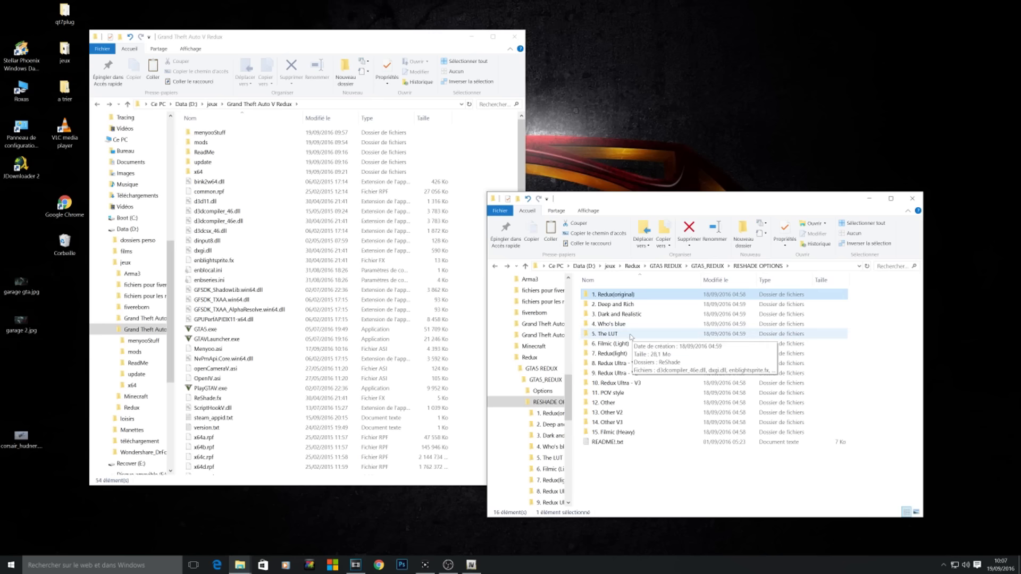
pyautogui.doubleClick(628, 373)
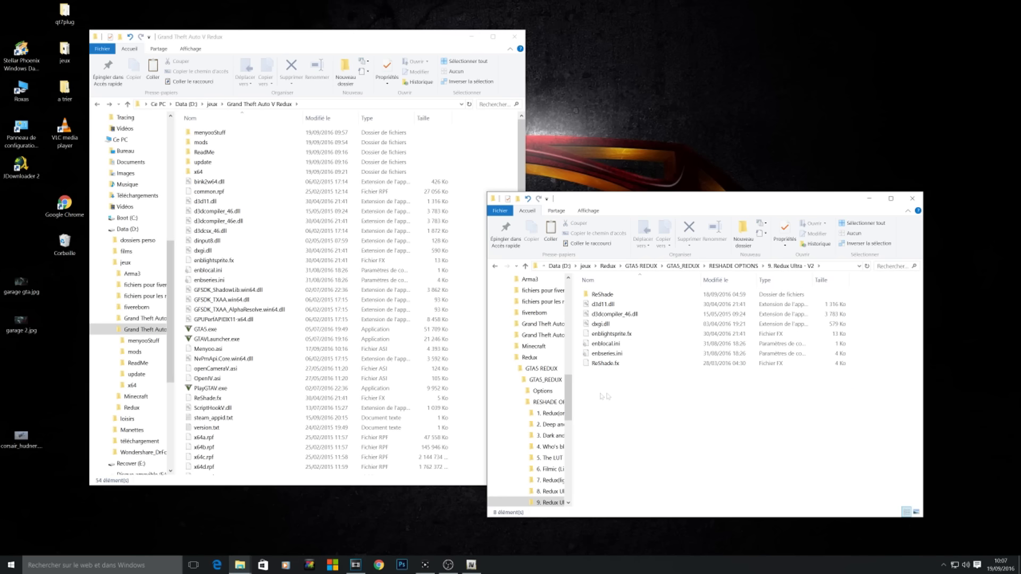
pyautogui.moveTo(599, 393); pyautogui.dragTo(611, 294)
pyautogui.rightClick(611, 294)
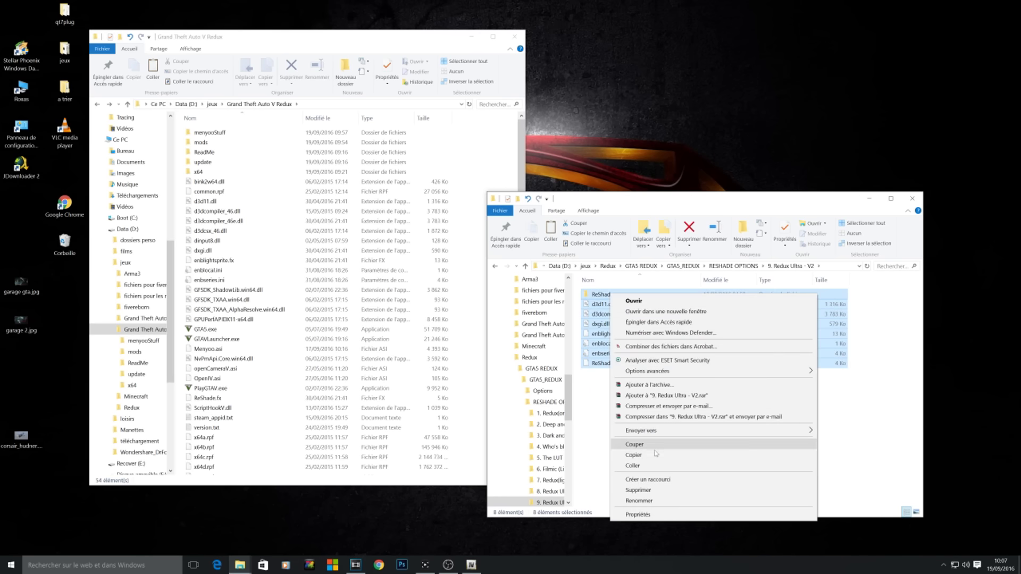
pyautogui.click(639, 447)
pyautogui.click(476, 368)
pyautogui.rightClick(474, 341)
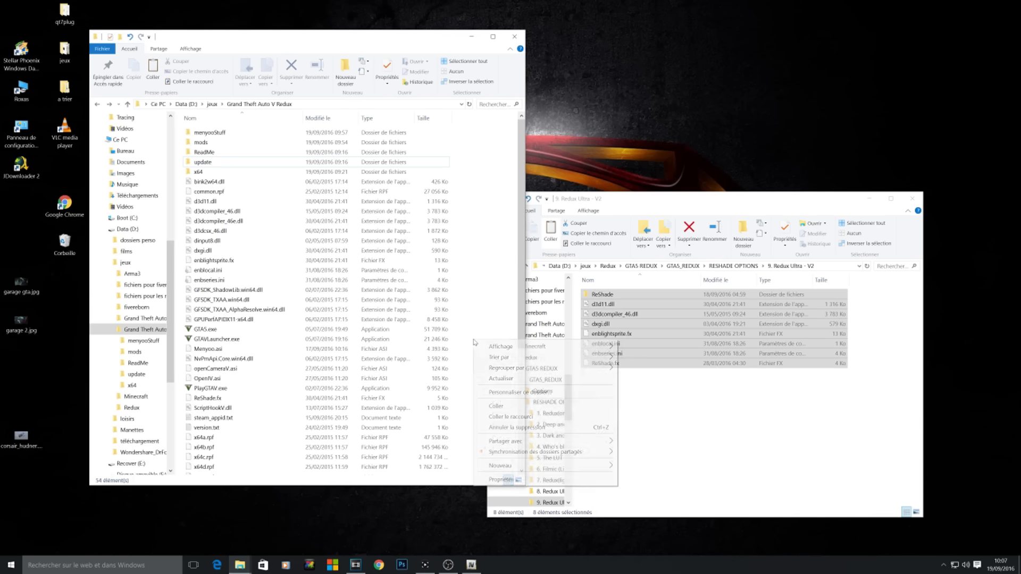
pyautogui.click(508, 408)
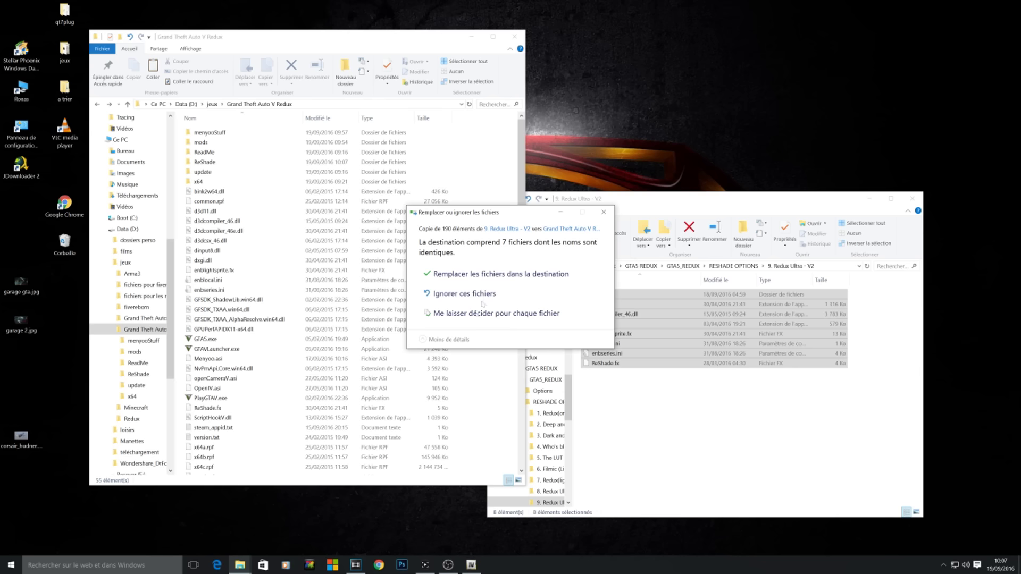
pyautogui.click(512, 276)
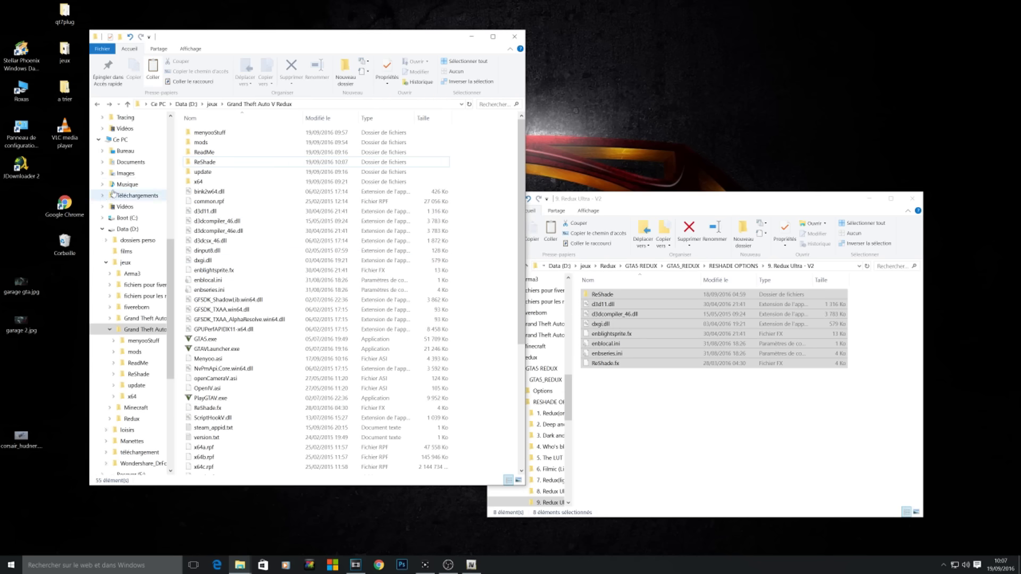
# Switch to the open jeux shortcuts folder and run Modded GTA V Launcher 2.2.exe as administrator.
pyautogui.moveTo(216, 37); pyautogui.dragTo(293, 40)
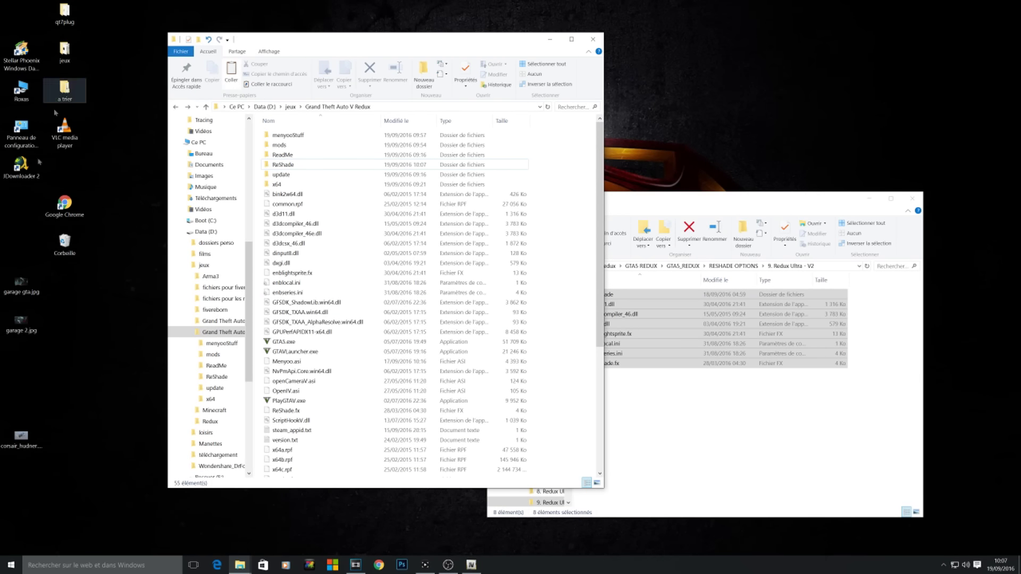
pyautogui.moveTo(240, 565)
pyautogui.click(375, 527)
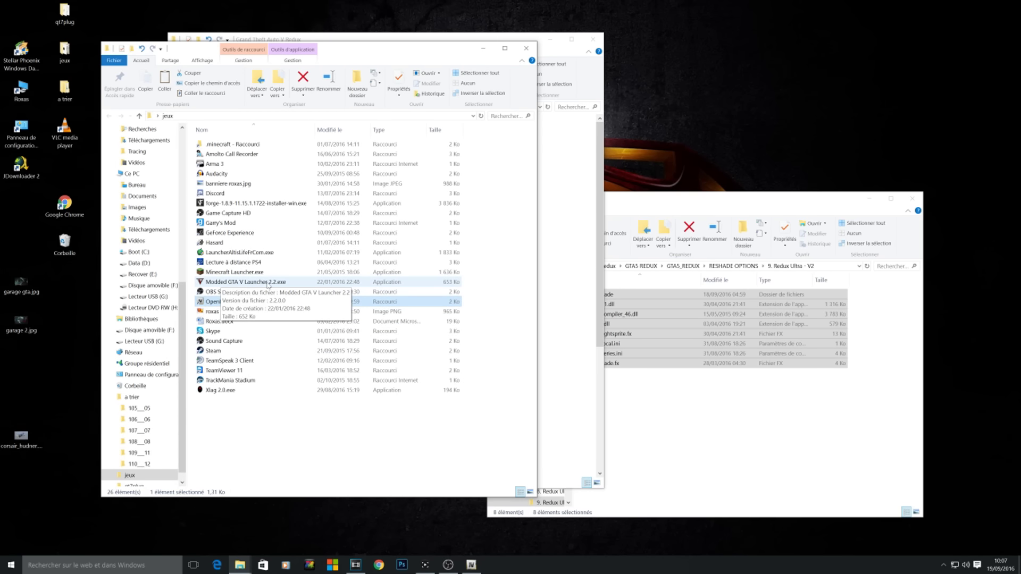
pyautogui.click(267, 286)
pyautogui.rightClick(253, 285)
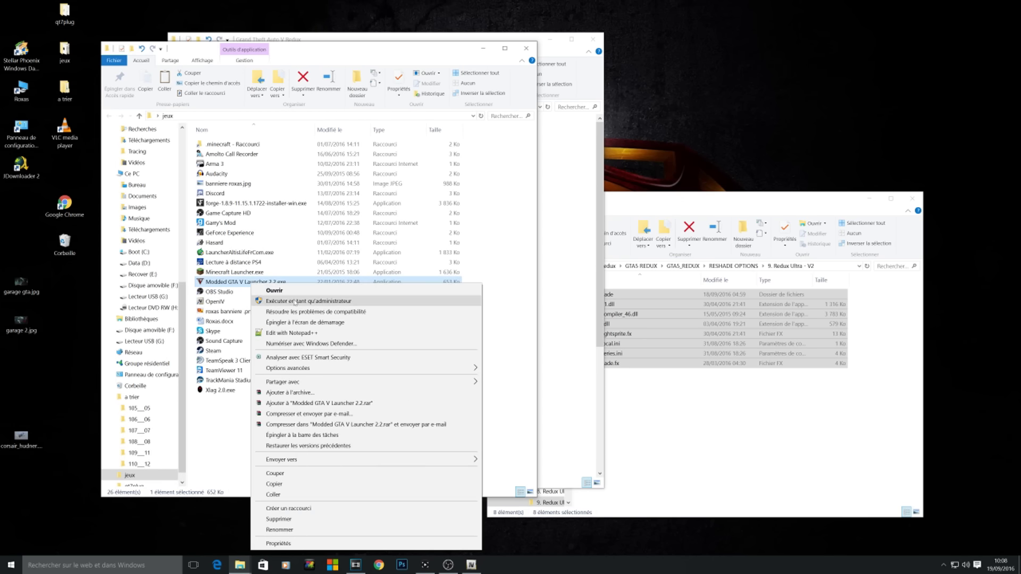
pyautogui.click(287, 301)
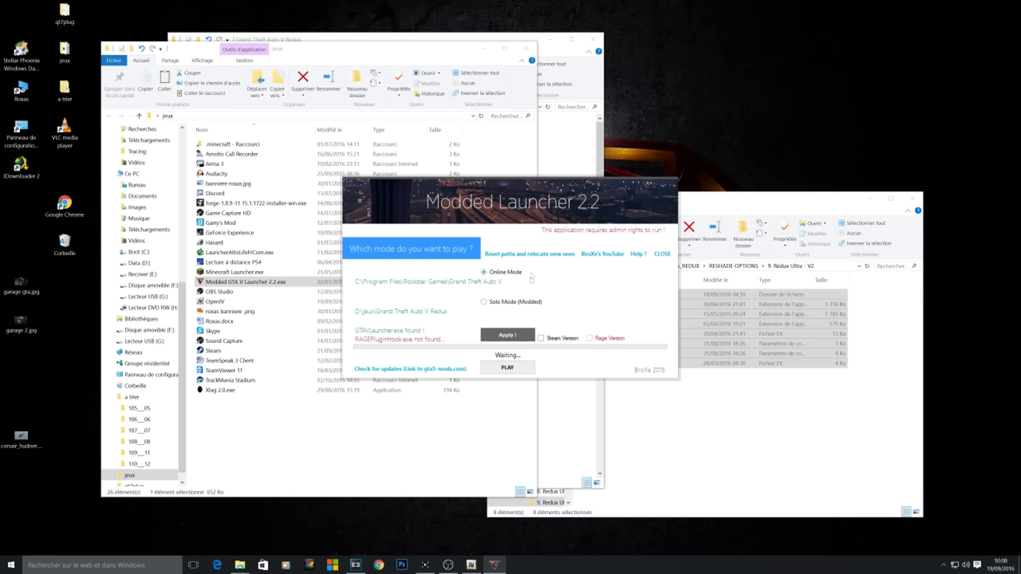
# Reset the launcher's saved game paths, close it and run Modded GTA V Launcher 2.2.exe as administrator again.
pyautogui.click(532, 254)
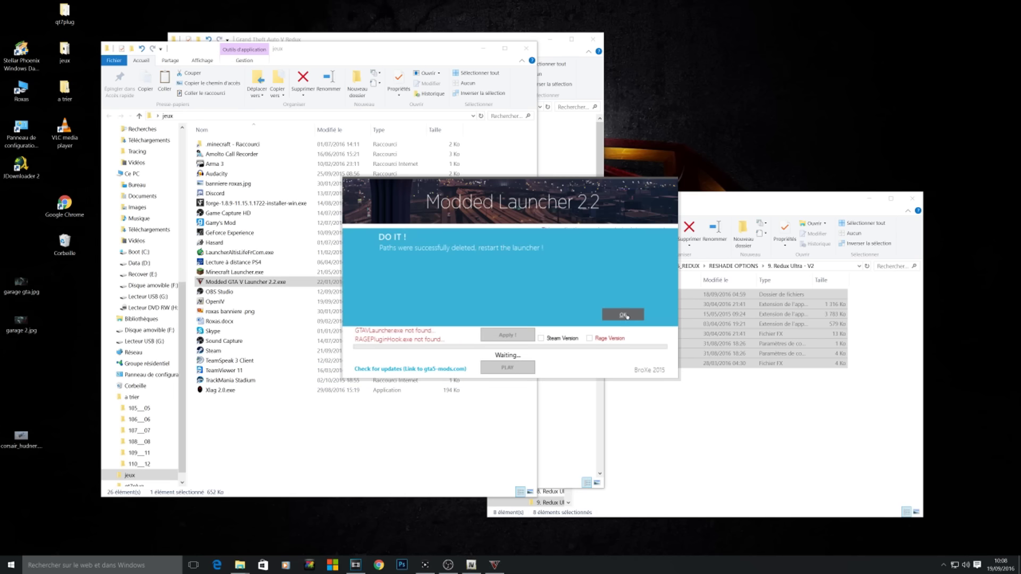
pyautogui.click(623, 315)
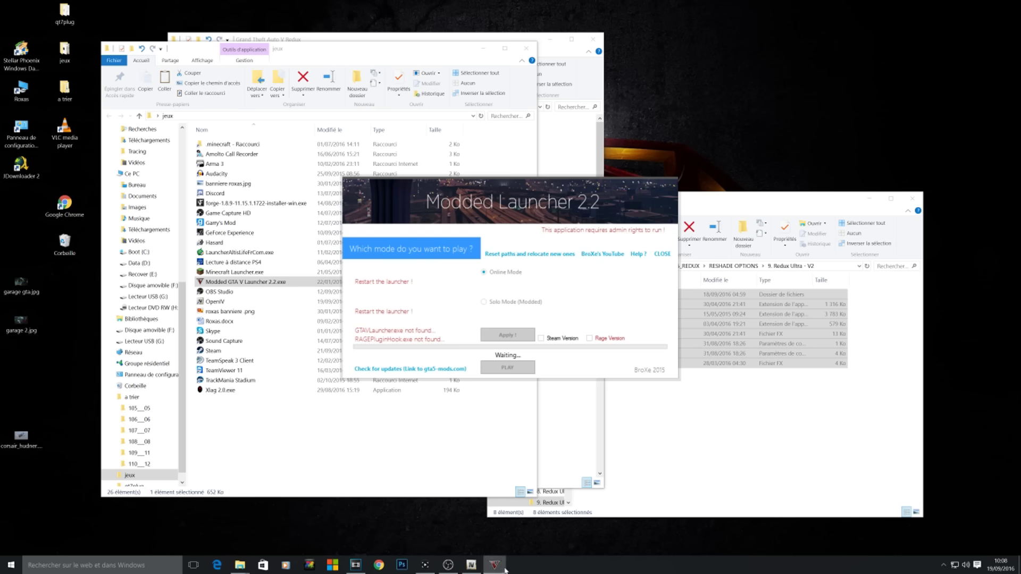
pyautogui.rightClick(505, 570)
pyautogui.click(468, 543)
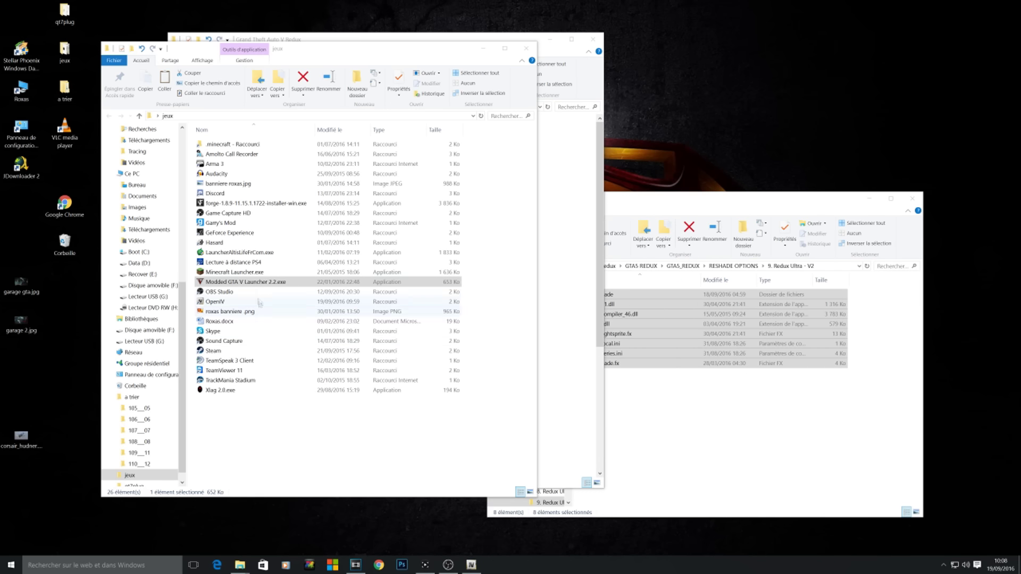
pyautogui.rightClick(260, 301)
pyautogui.click(331, 302)
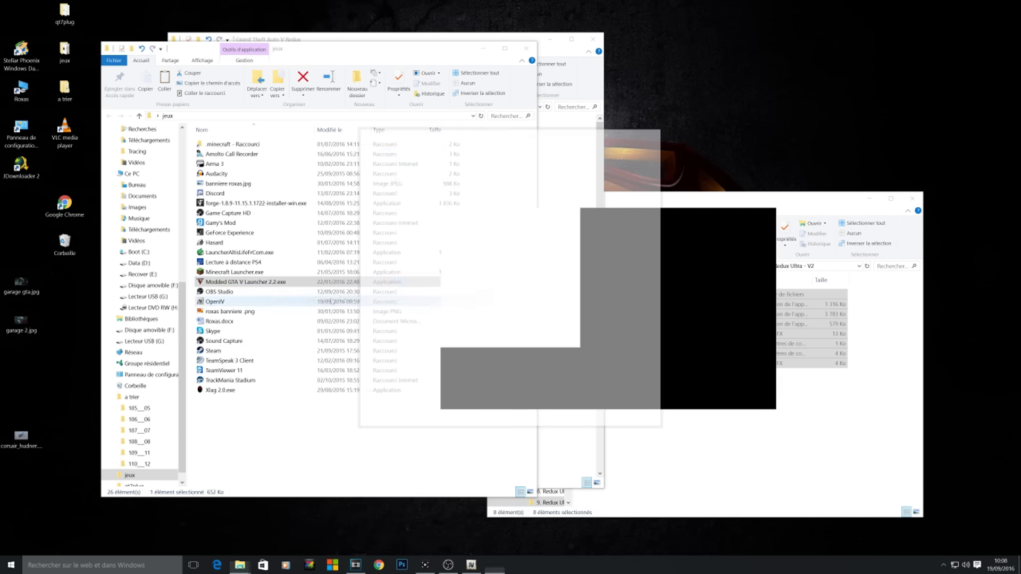
# Set the original GTA V folder to C:\Program Files\Rockstar Games\Grand Theft Auto V.
pyautogui.click(517, 414)
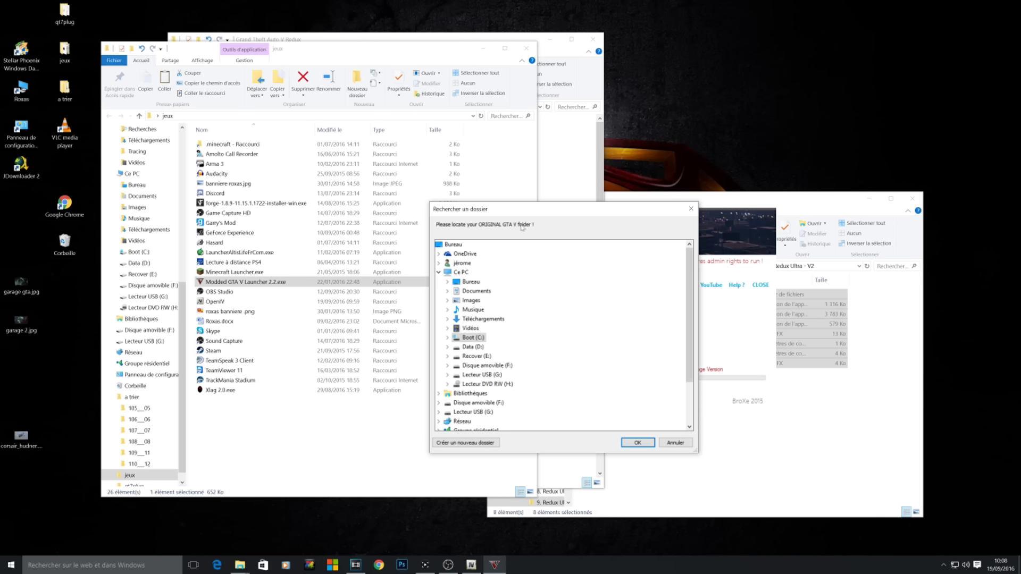
pyautogui.doubleClick(473, 338)
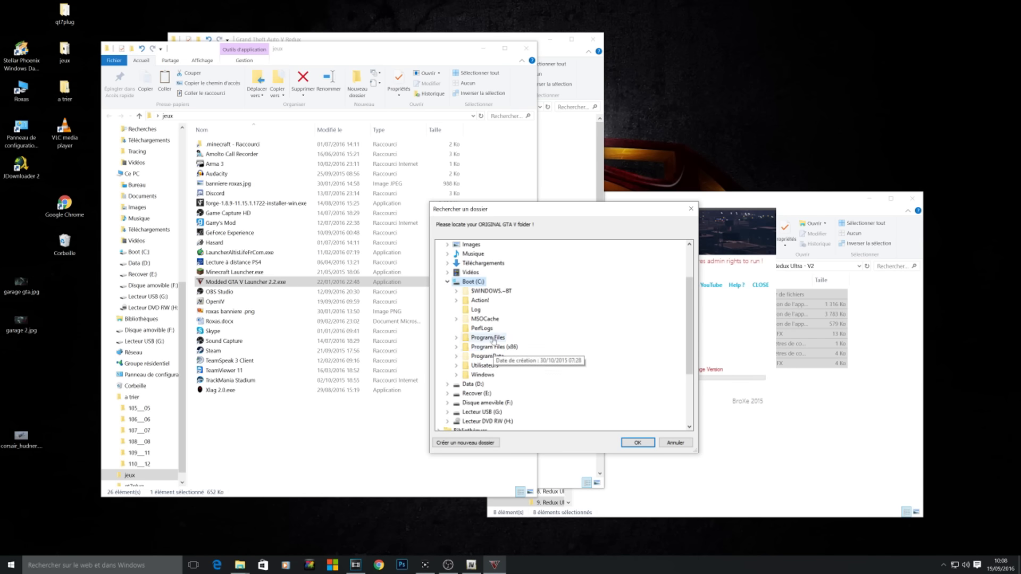
pyautogui.doubleClick(494, 342)
pyautogui.scroll(-2, 494, 346)
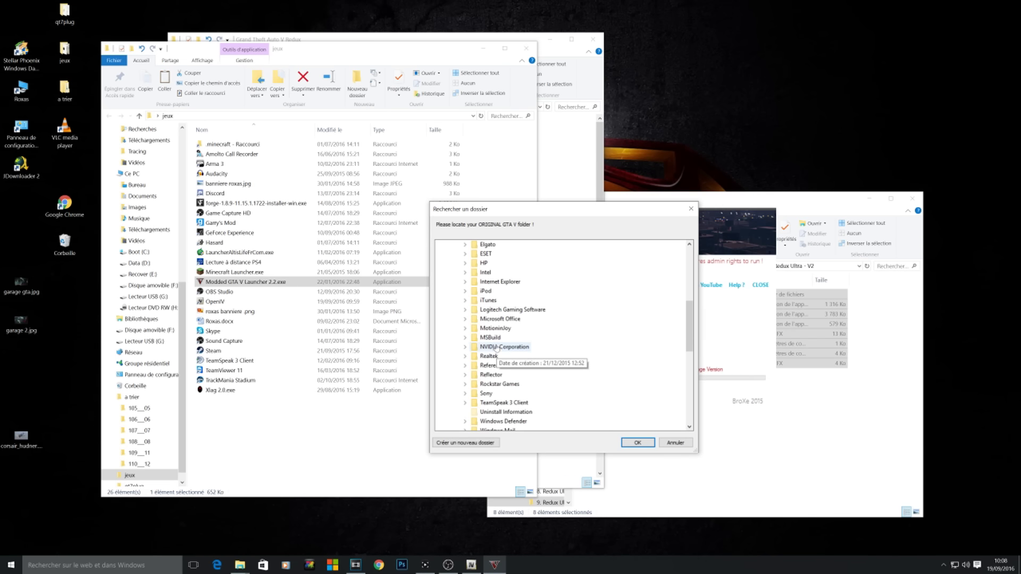
pyautogui.doubleClick(493, 384)
pyautogui.doubleClick(510, 394)
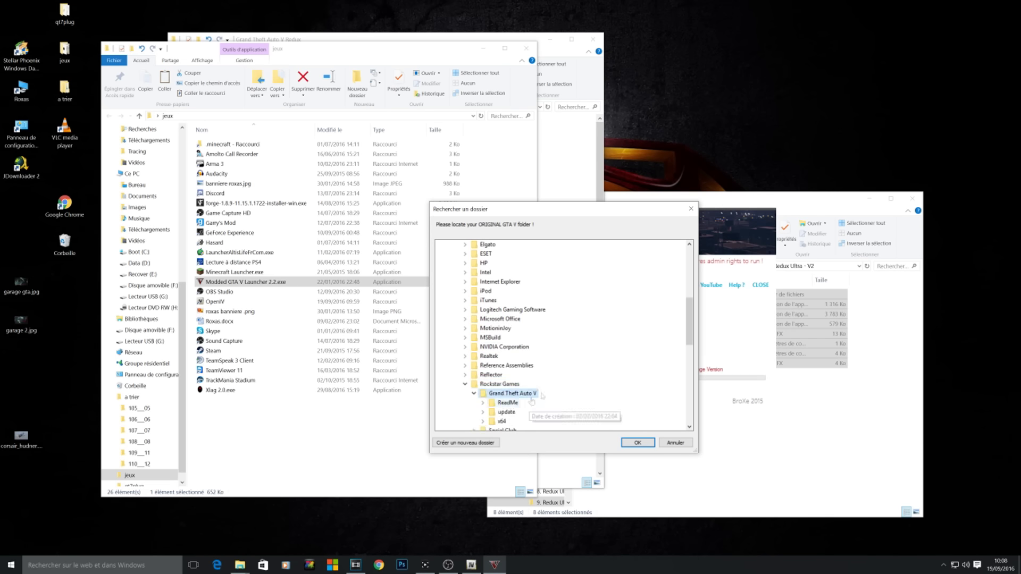
pyautogui.click(642, 446)
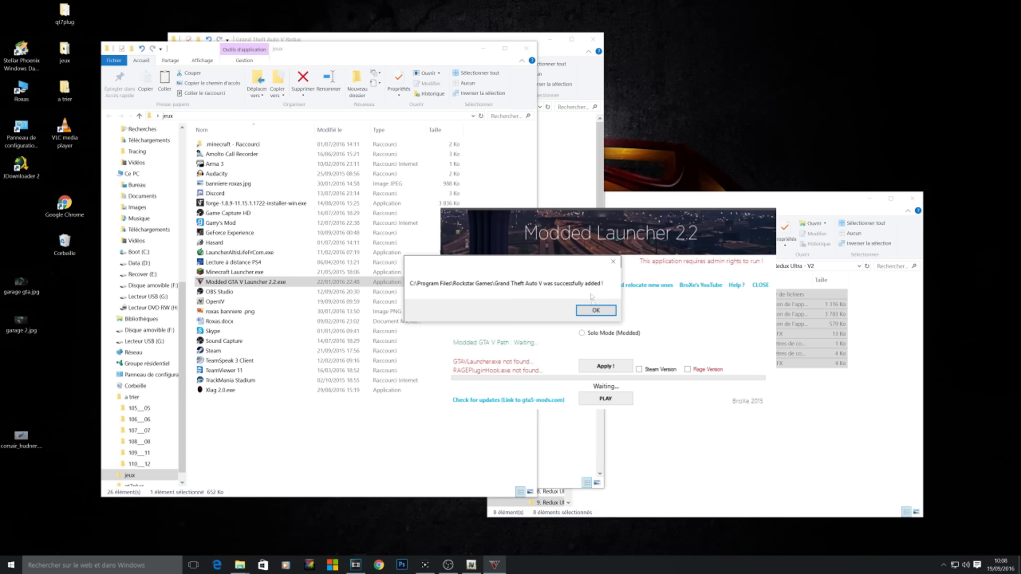
pyautogui.click(595, 310)
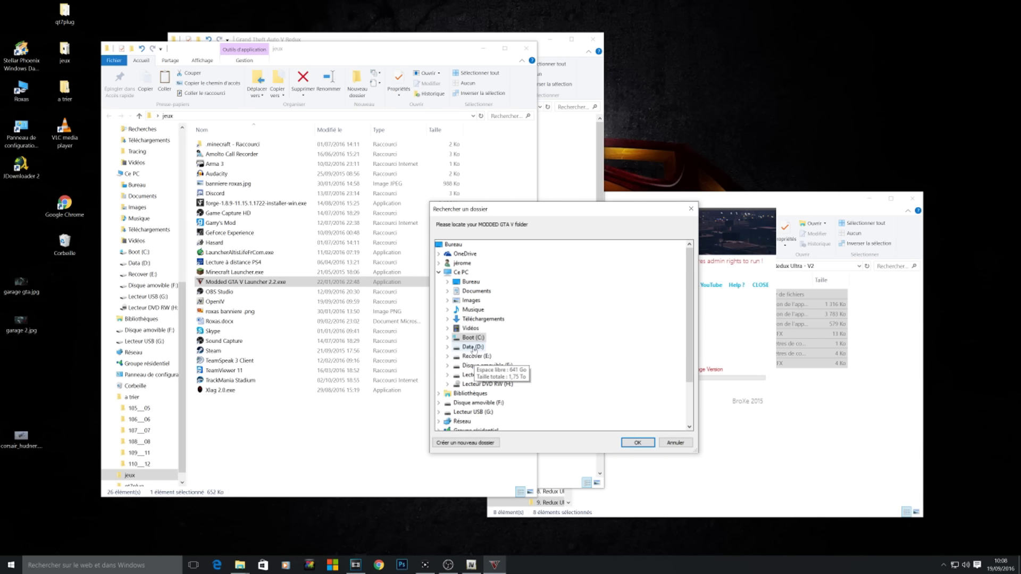
# Set the modded GTA V folder to D:\jeux\Grand Theft Auto V Redux and acknowledge the saved paths.
pyautogui.doubleClick(473, 347)
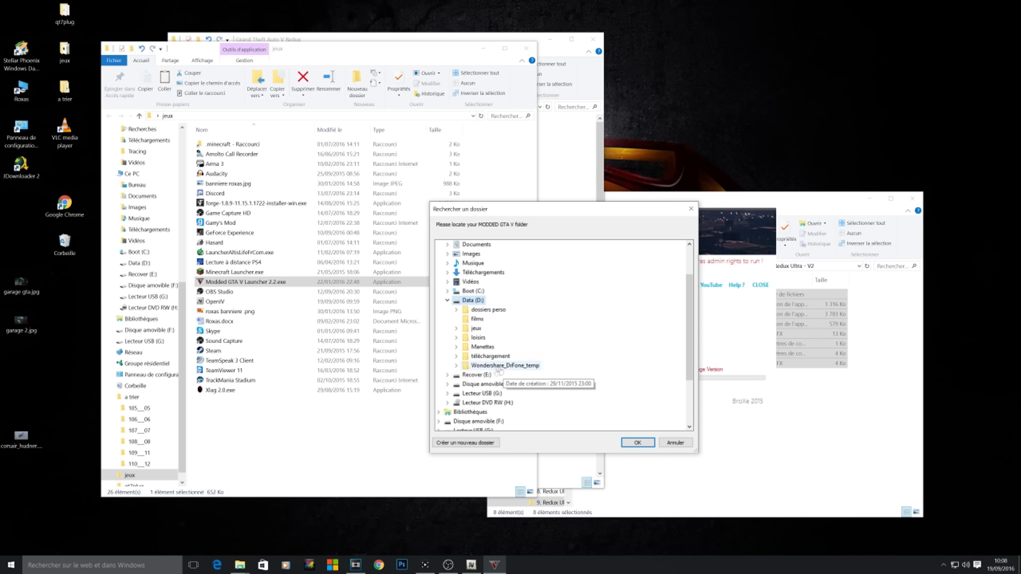
pyautogui.doubleClick(475, 330)
pyautogui.doubleClick(503, 384)
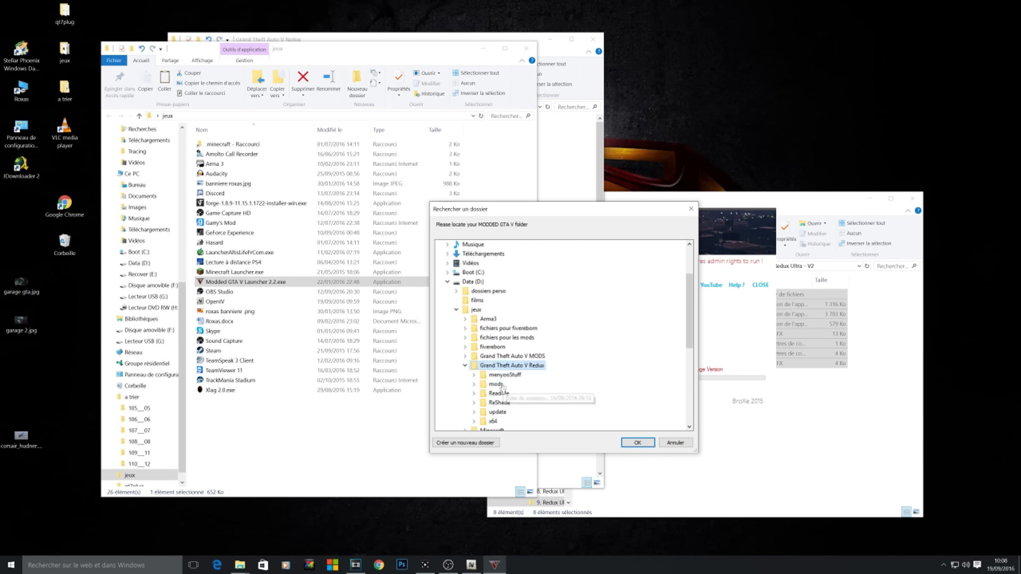
pyautogui.click(638, 442)
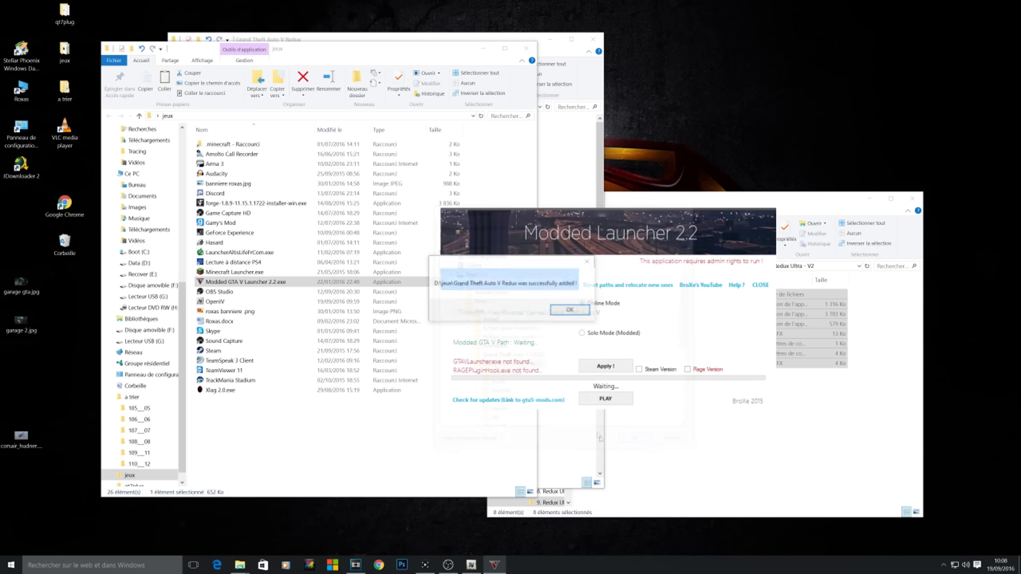
pyautogui.click(569, 311)
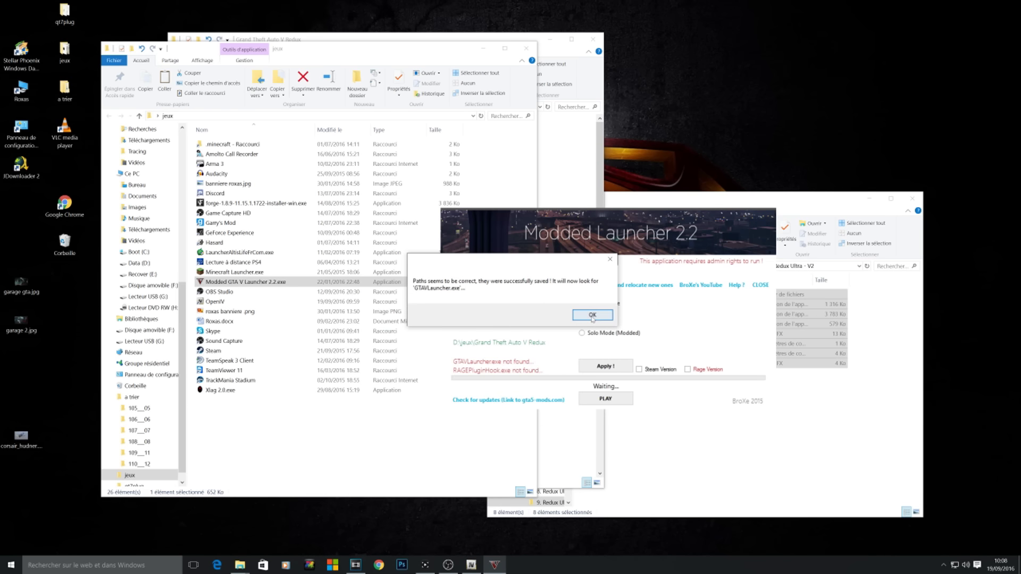
pyautogui.click(592, 316)
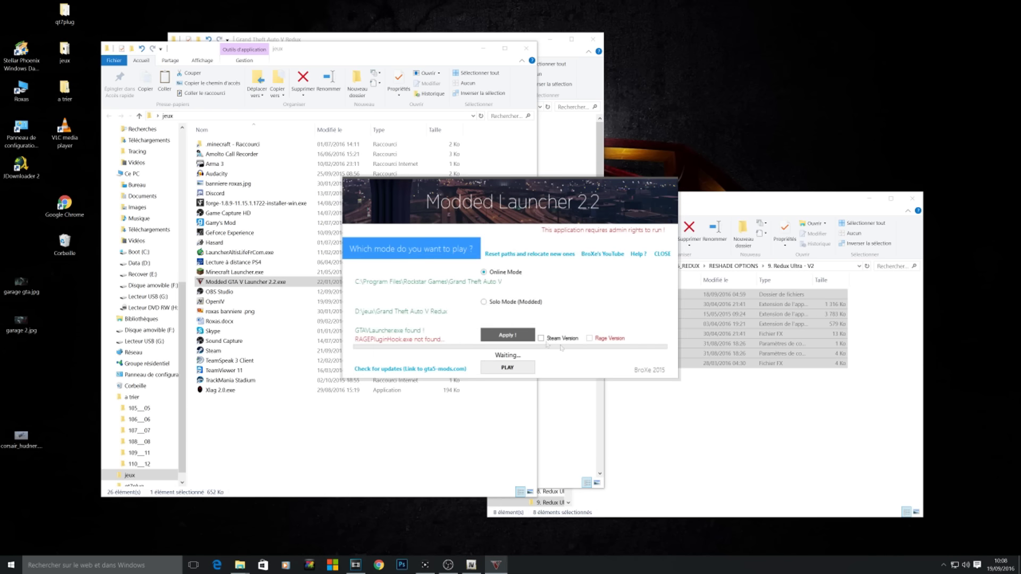
# Apply Solo Mode (Modded) in the launcher and start the game.
pyautogui.click(489, 277)
pyautogui.click(484, 303)
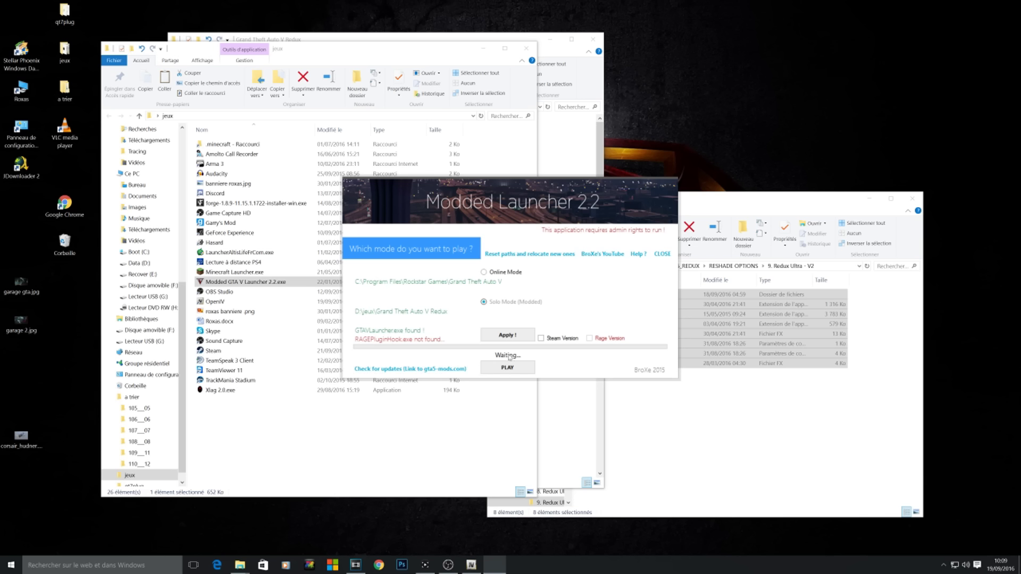
pyautogui.click(519, 334)
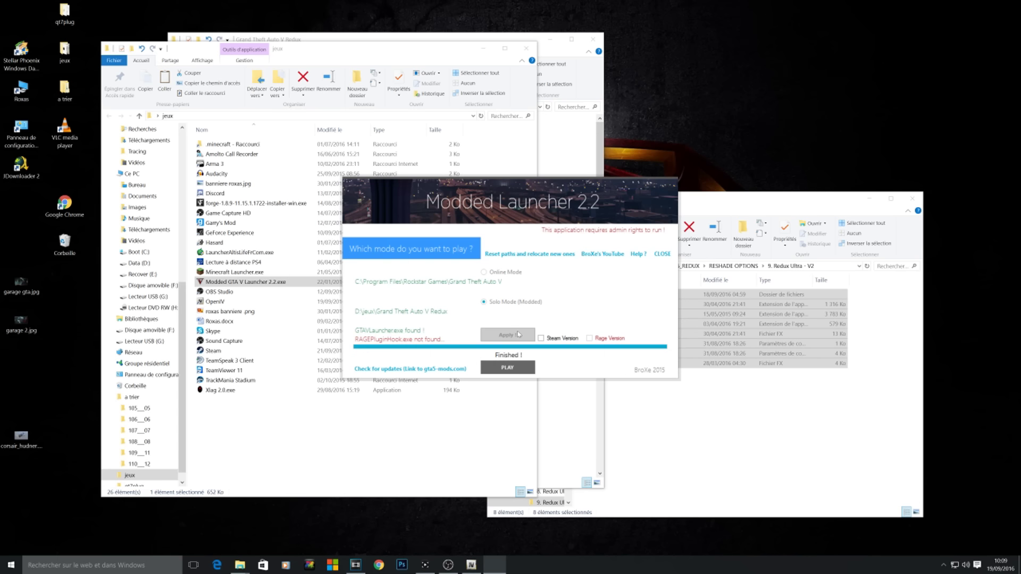
pyautogui.click(509, 368)
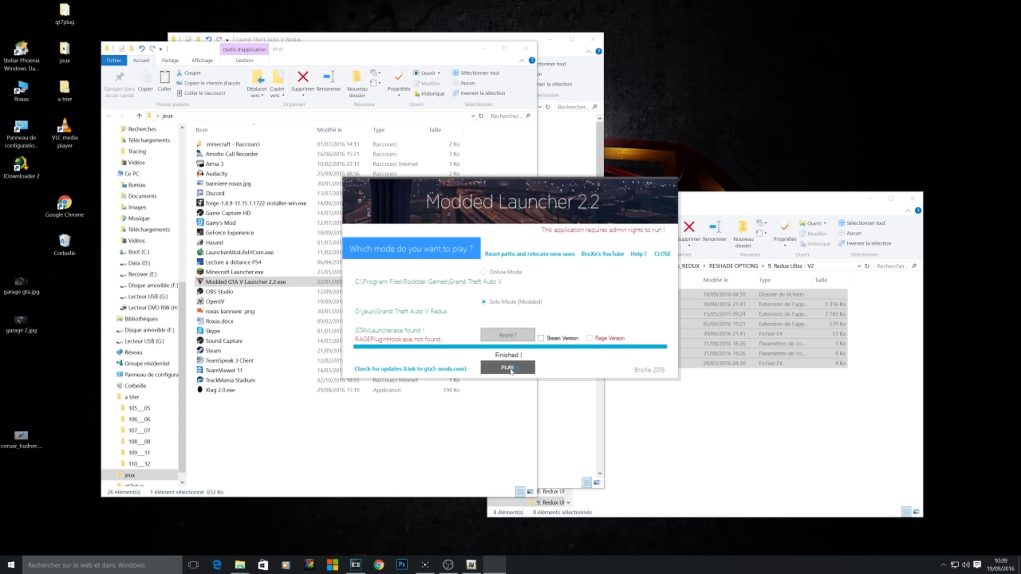